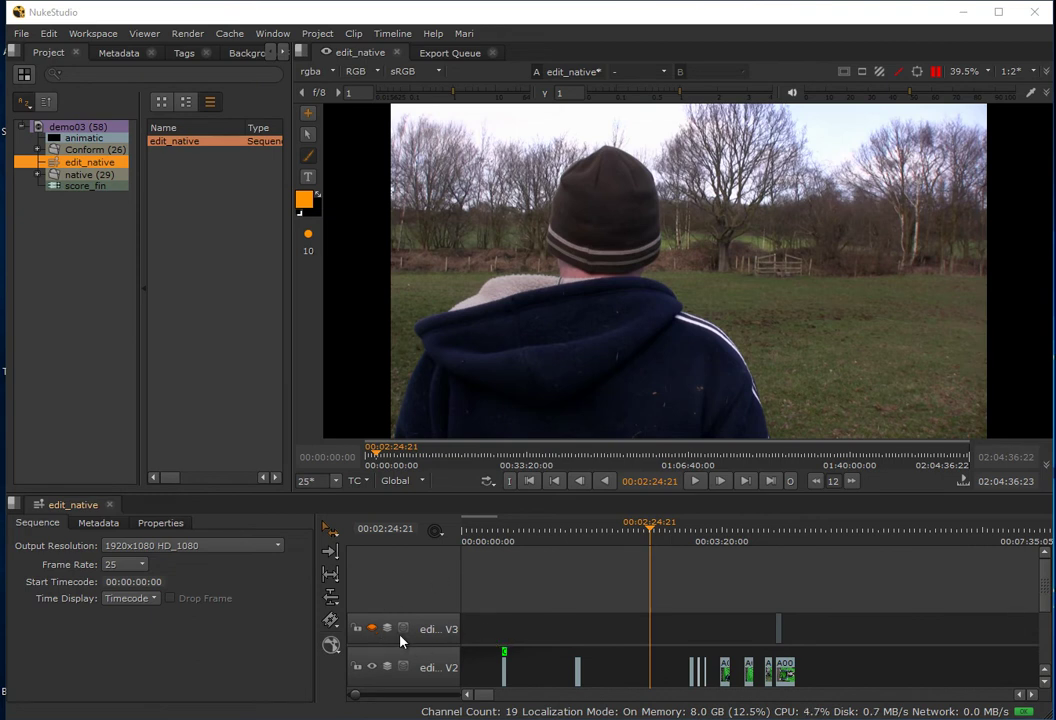
Switch to the Conforming workspace layout and resize the window to fit the screen.
left_click(92, 33)
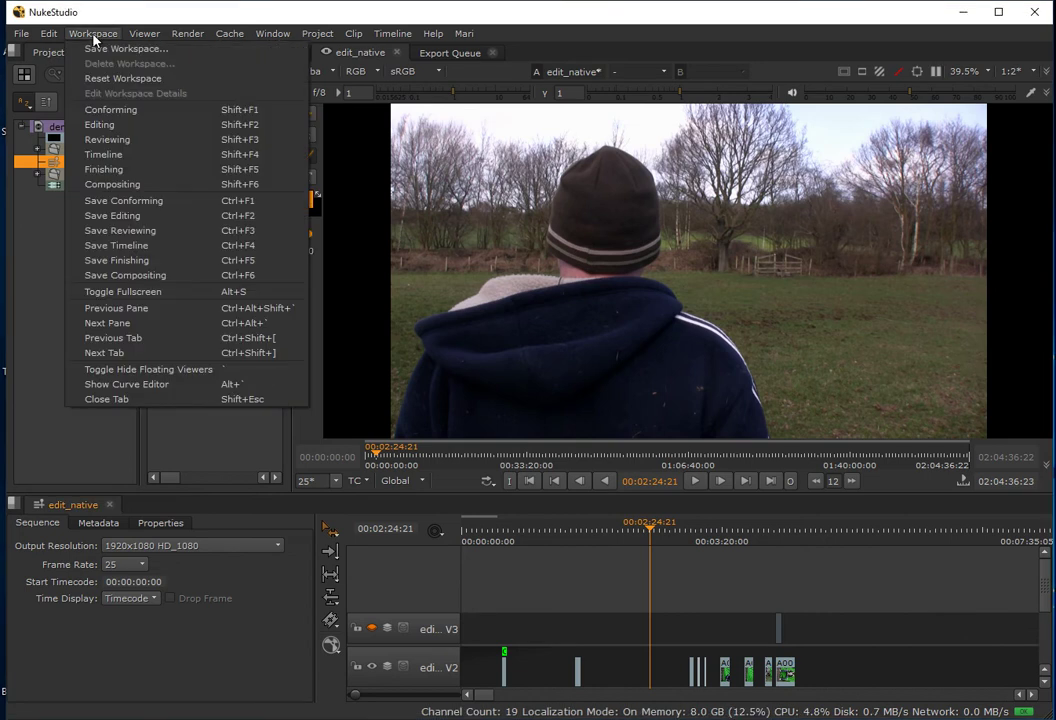
left_click(119, 110)
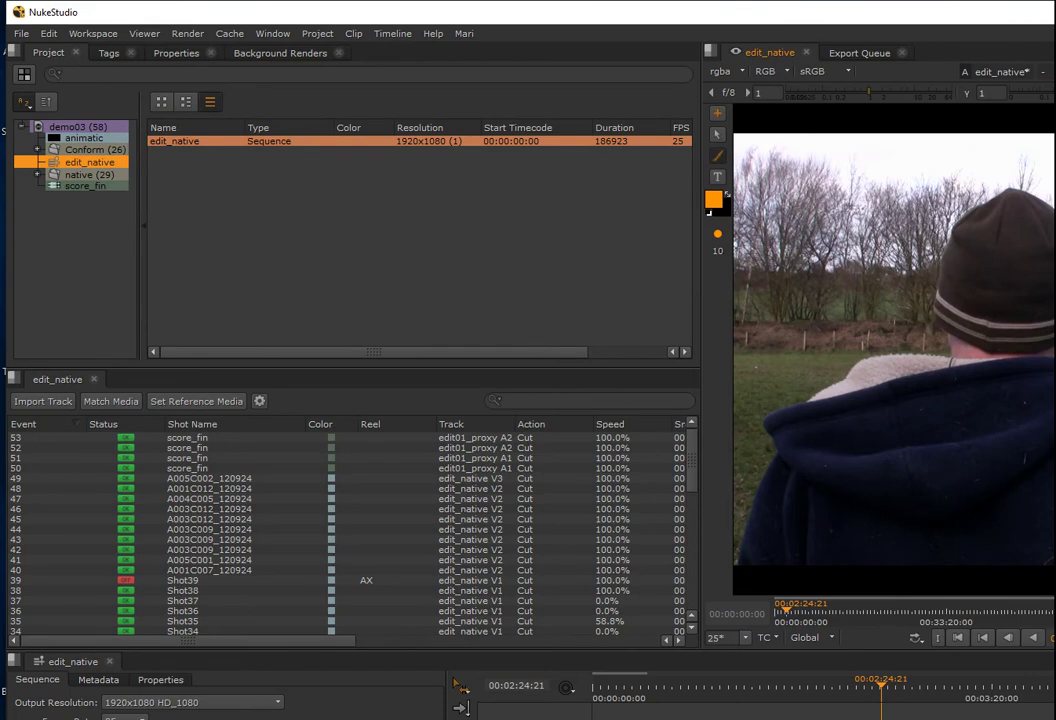
mouse_move(1055, 719)
left_mouse_down()
mouse_move(844, 596)
mouse_move(858, 629)
mouse_move(1043, 711)
left_mouse_up()
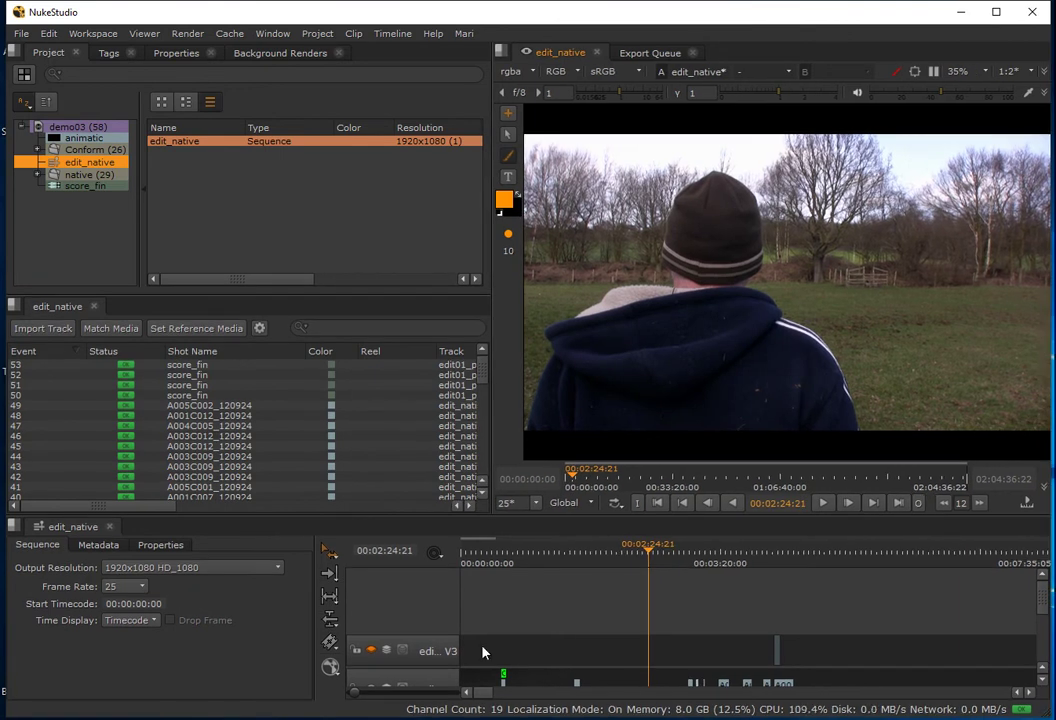
Load edit_proxy.mp4 as the reference media for the edit_native sequence.
left_click(195, 330)
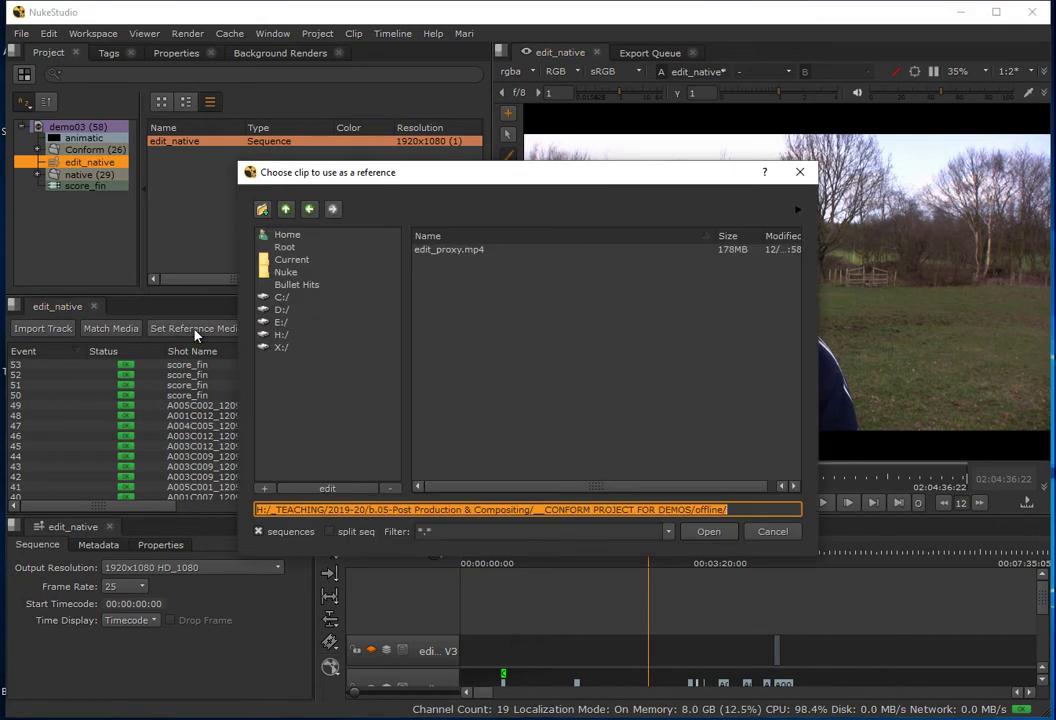
left_click(440, 249)
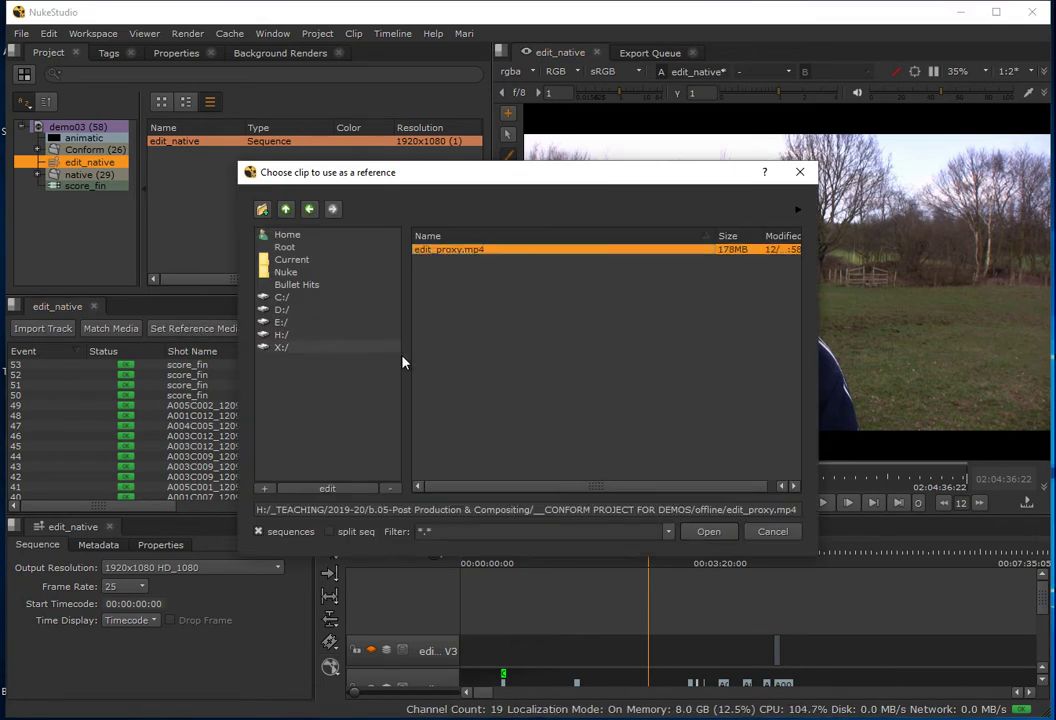
left_click(707, 532)
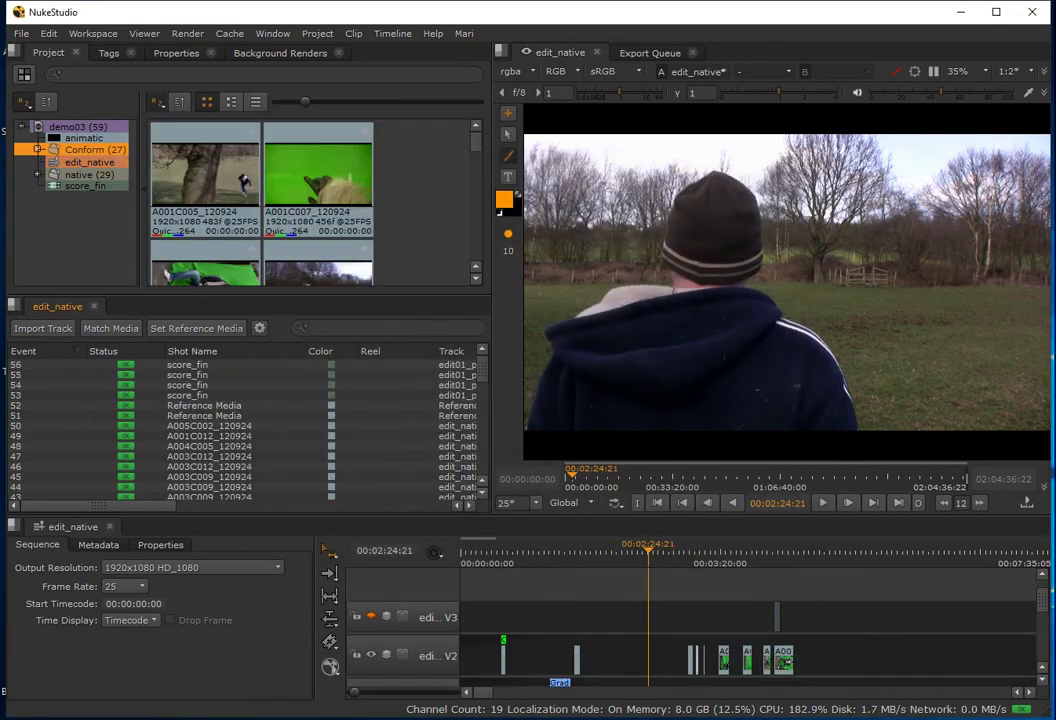
Scroll down the tracks and select the Reference Media (edit_proxy) clip.
scroll(1045, 615, "down", 2)
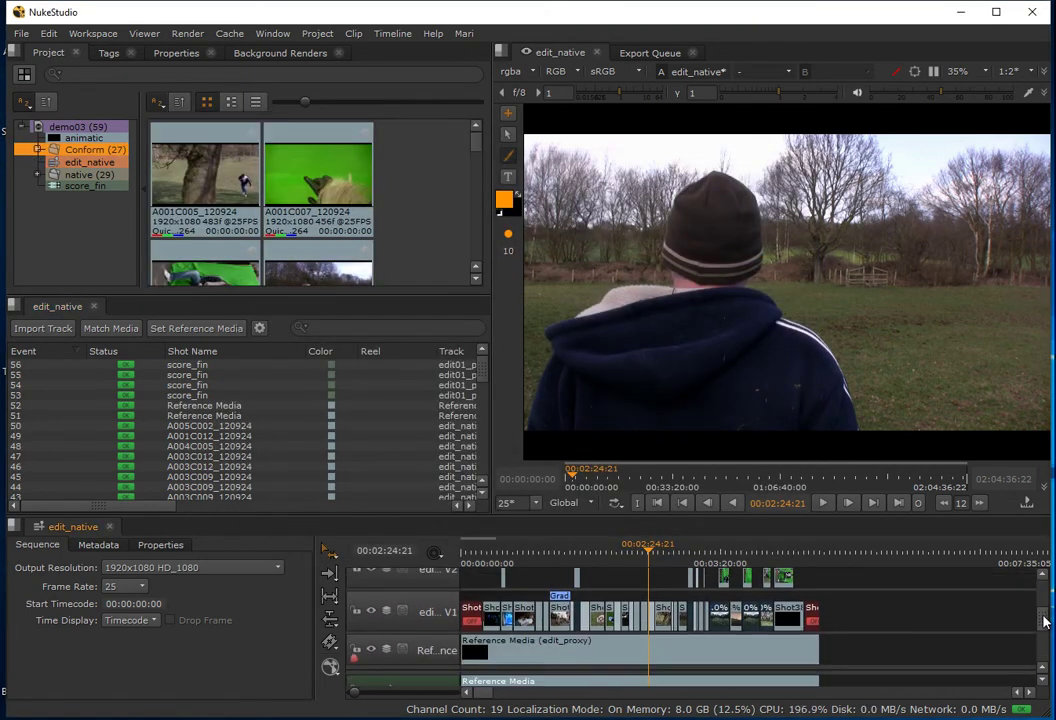
scroll(1045, 622, "down", 1)
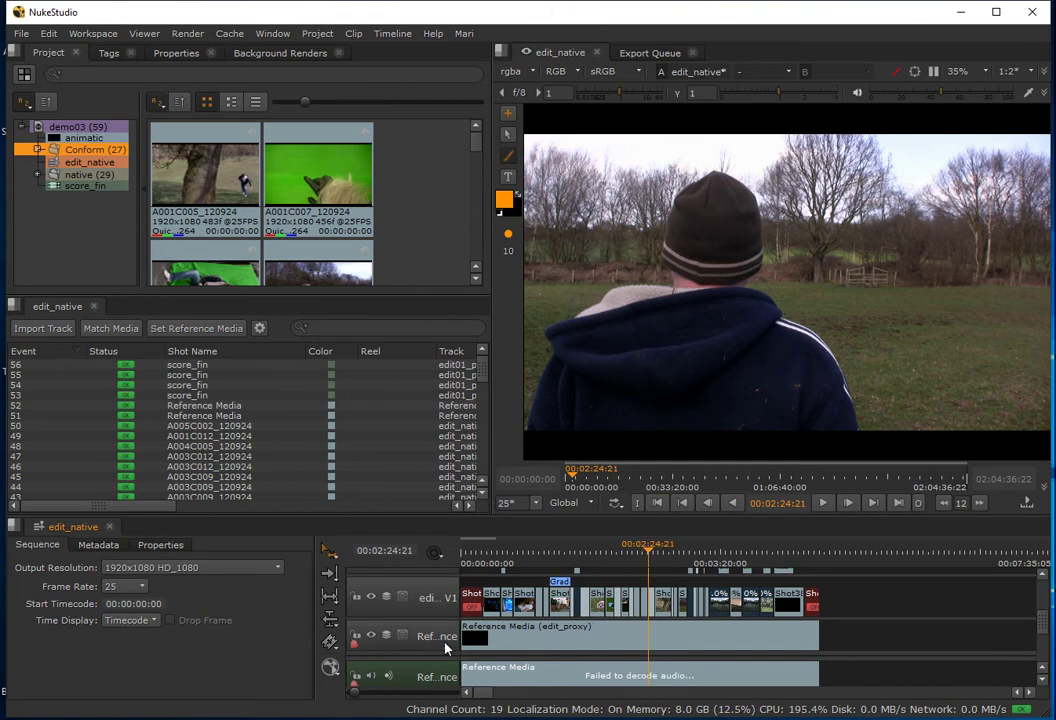
left_click(470, 636)
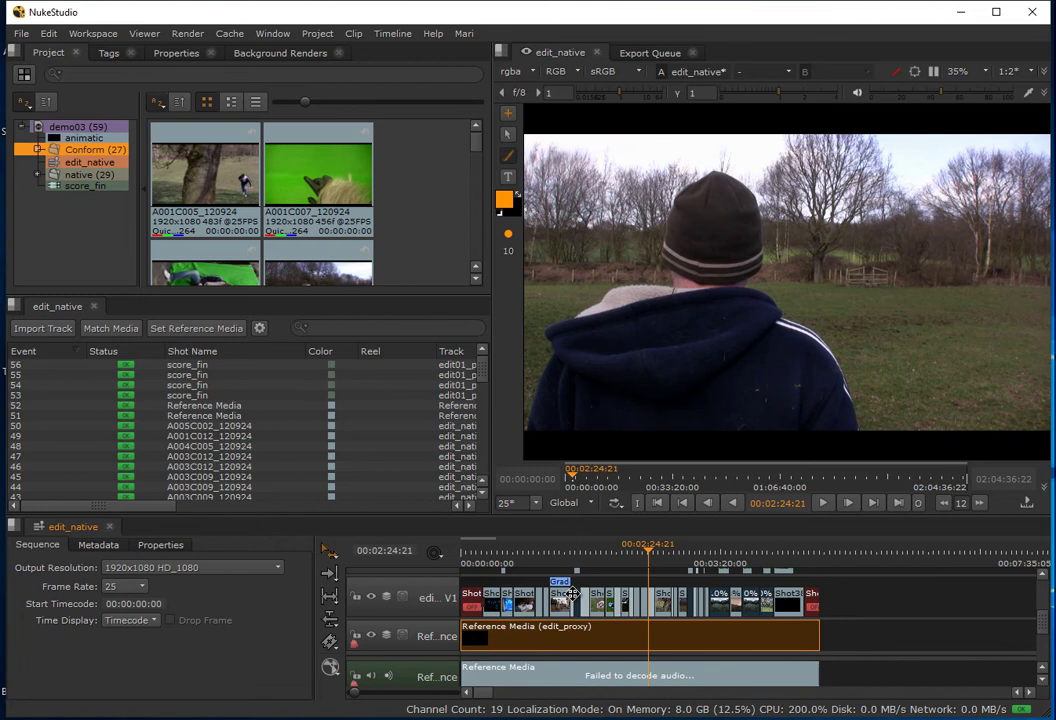
Move the playhead back to the TITLES frame at 00:00:13:22.
scroll(408, 619, "up", 1)
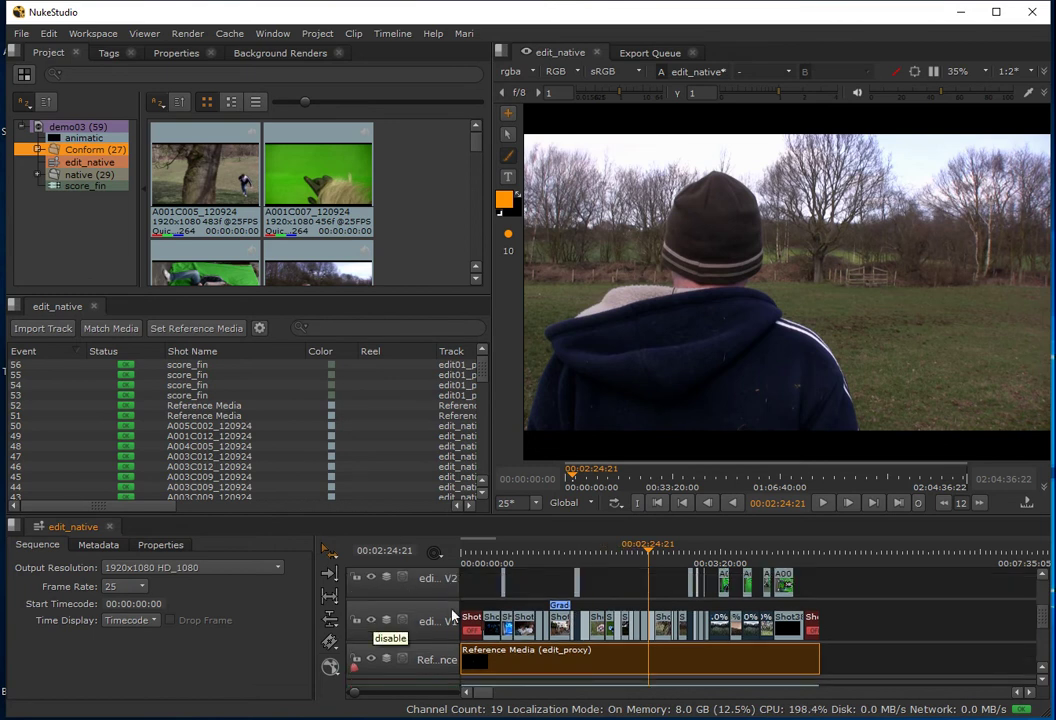
left_click(650, 558)
left_click_drag(650, 558, 471, 651)
scroll(471, 651, "up", 3)
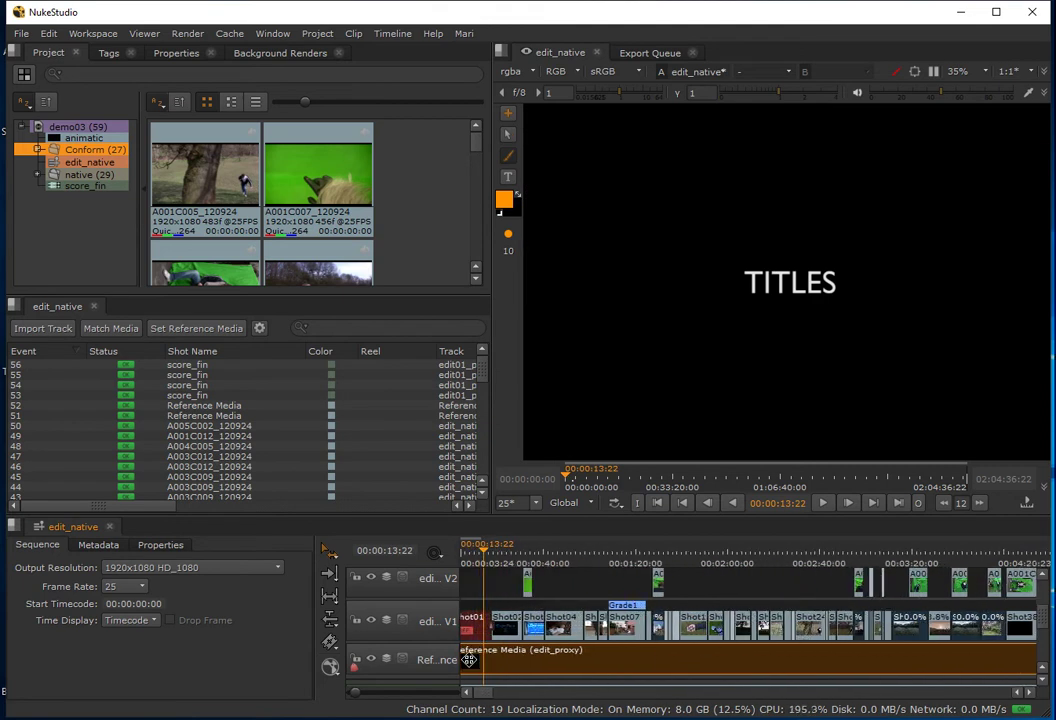
scroll(576, 653, "down", 3)
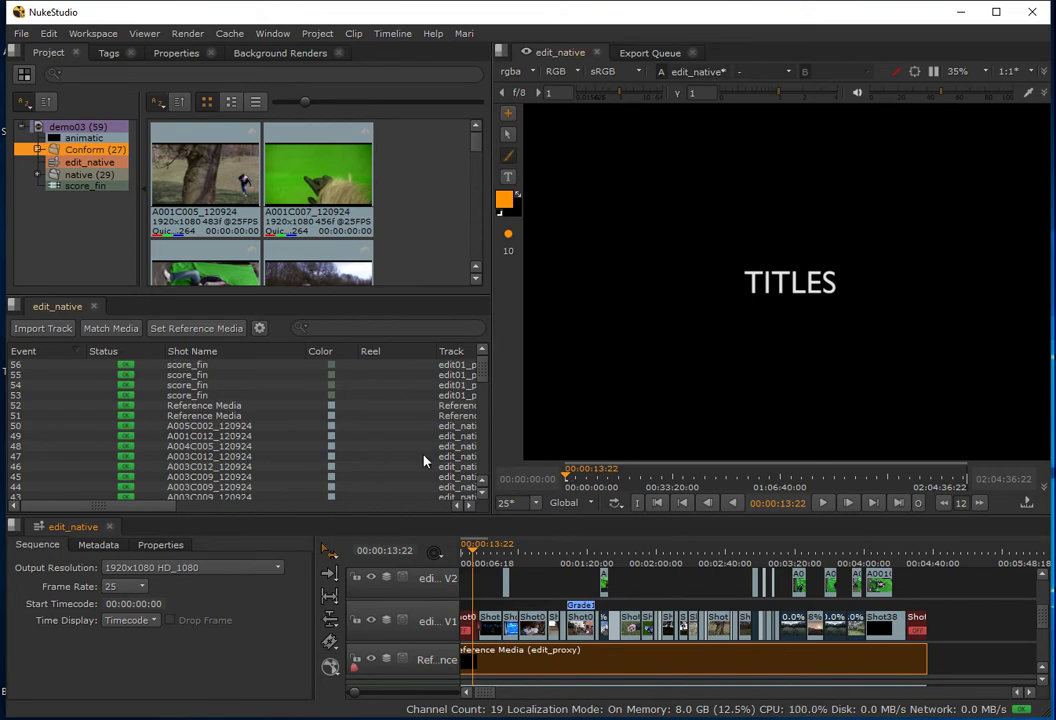
mouse_move(310, 432)
Use Editorial > Copy Cuts to copy cuts from edit_native V1 onto only the Reference track.
right_click(587, 664)
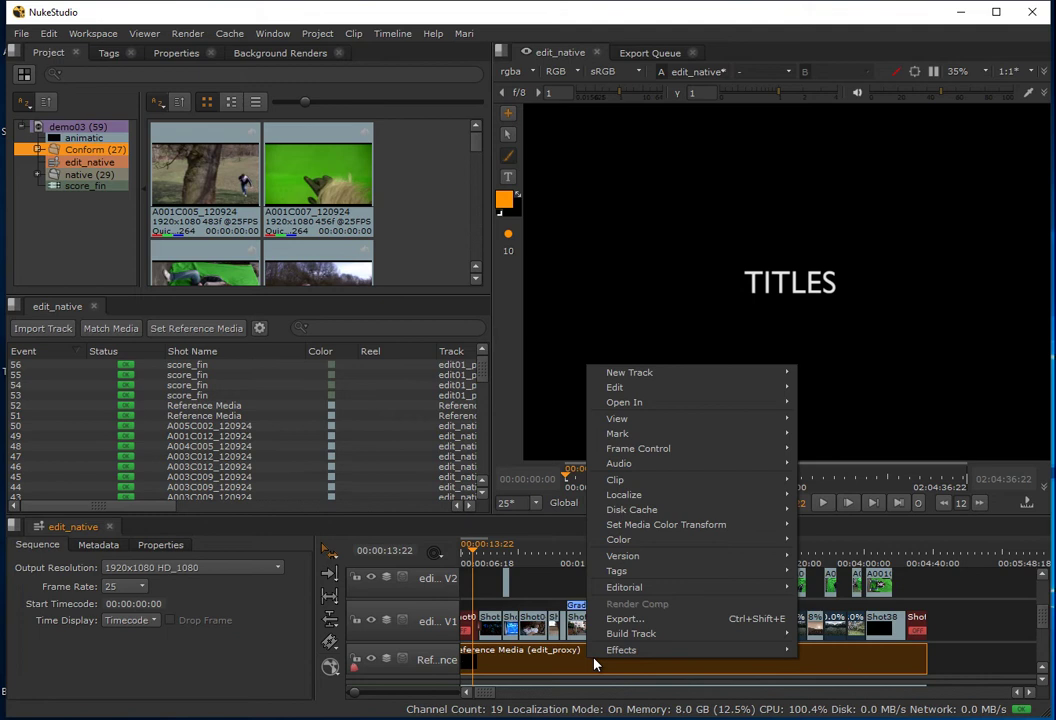
mouse_move(649, 591)
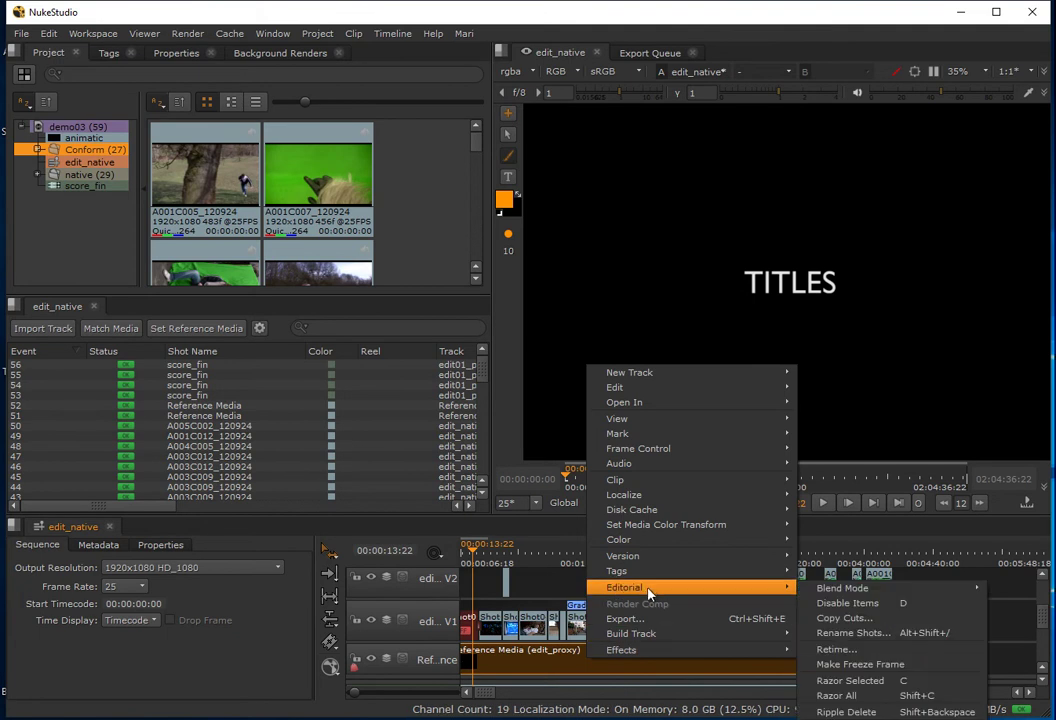
left_click(853, 621)
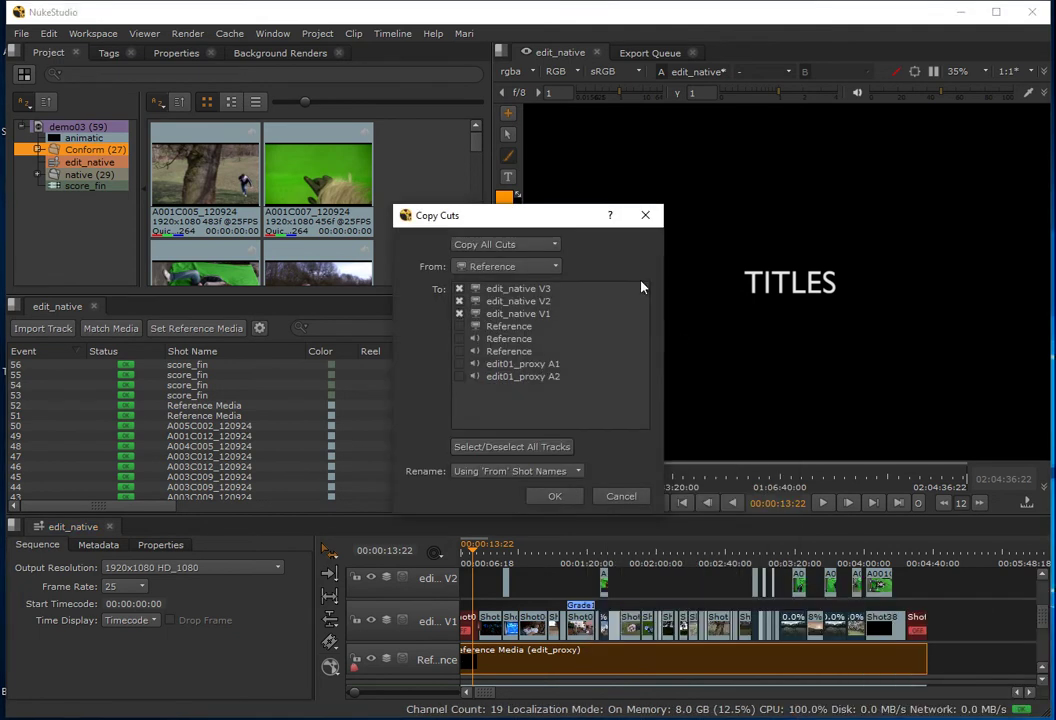
left_click_drag(531, 216, 738, 141)
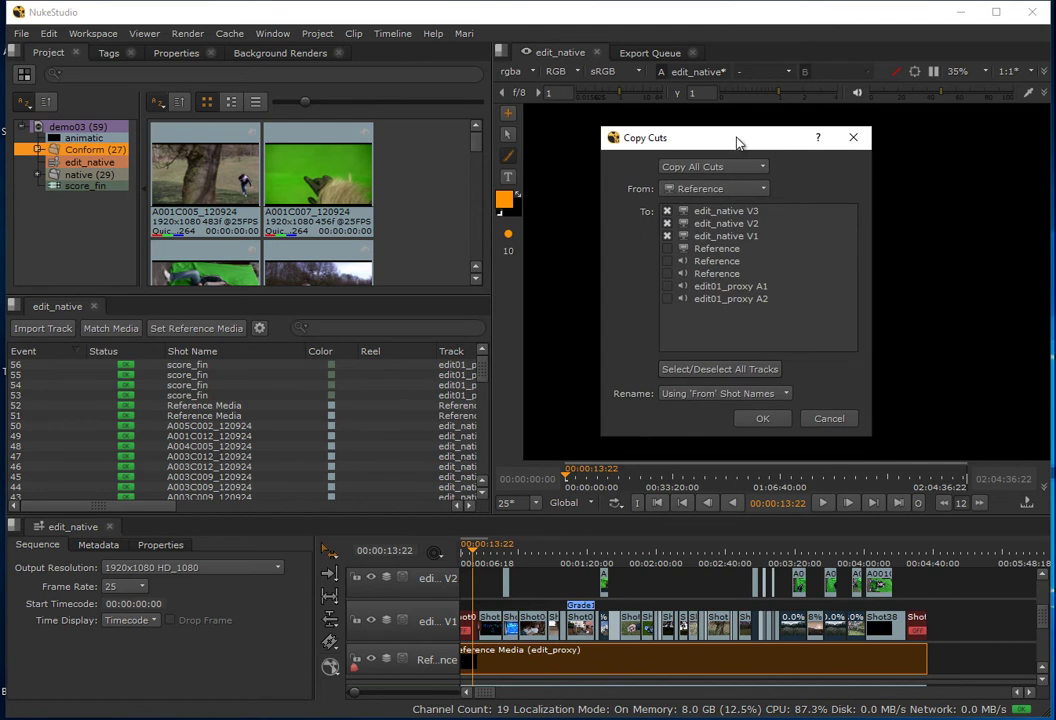
left_click(722, 190)
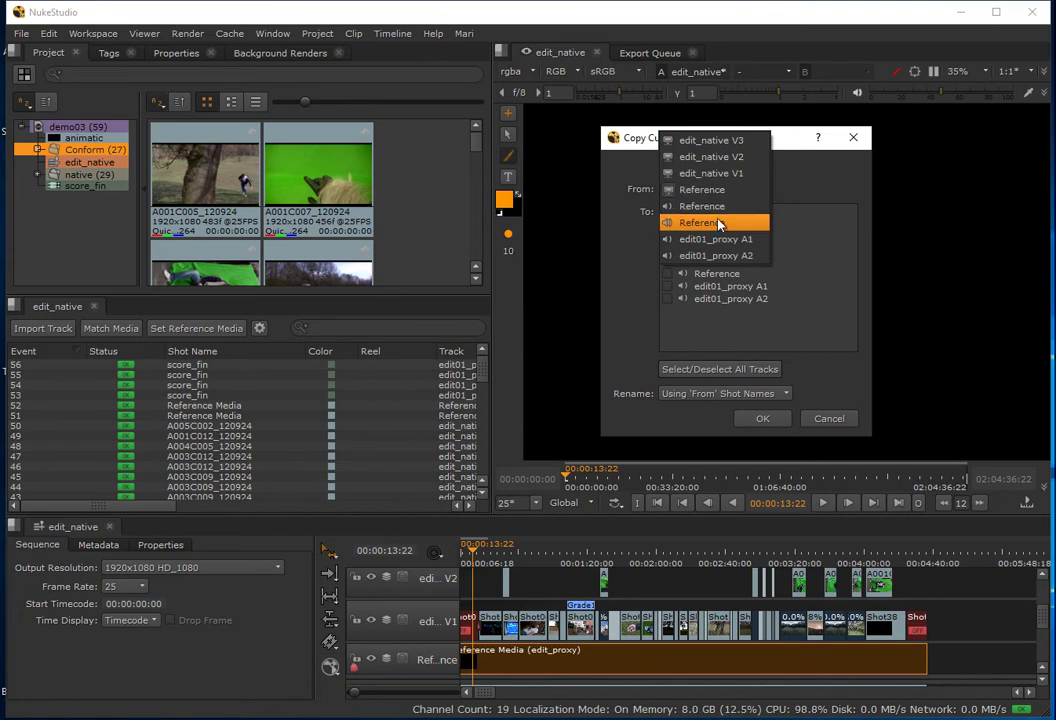
left_click(710, 190)
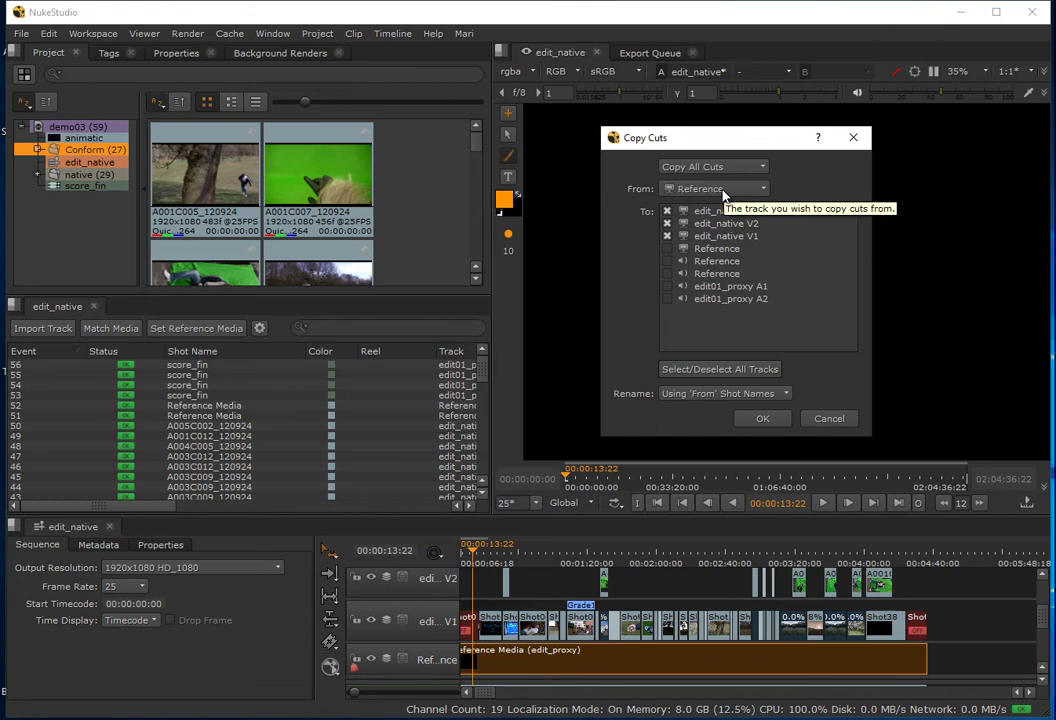
left_click(722, 190)
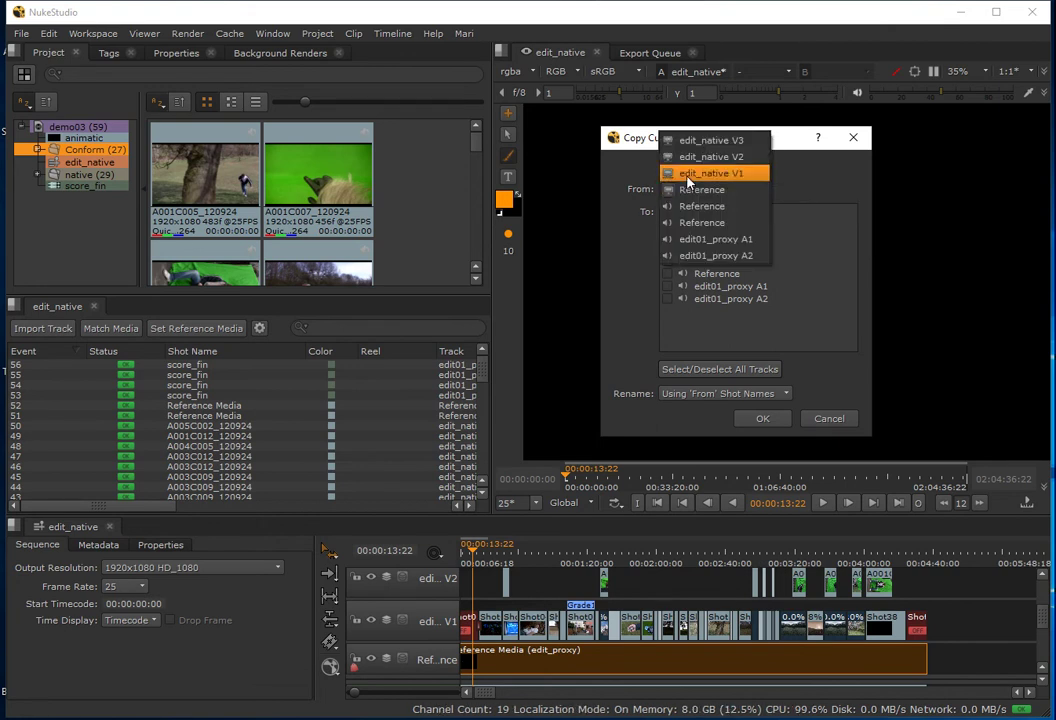
left_click(690, 175)
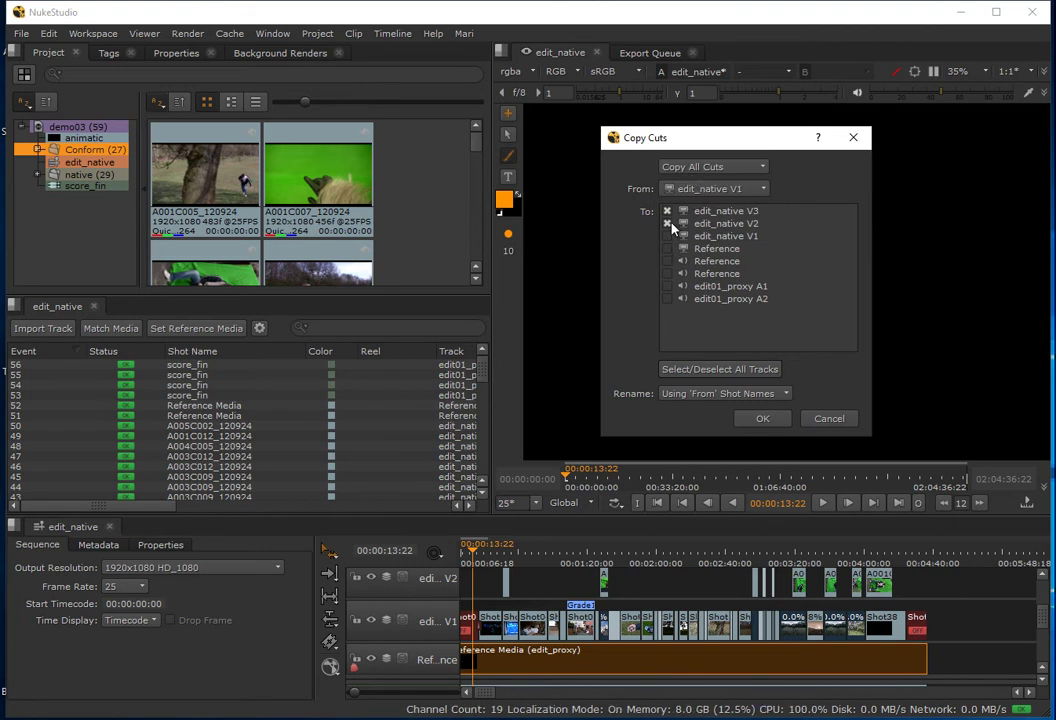
left_click(667, 223)
left_click(667, 211)
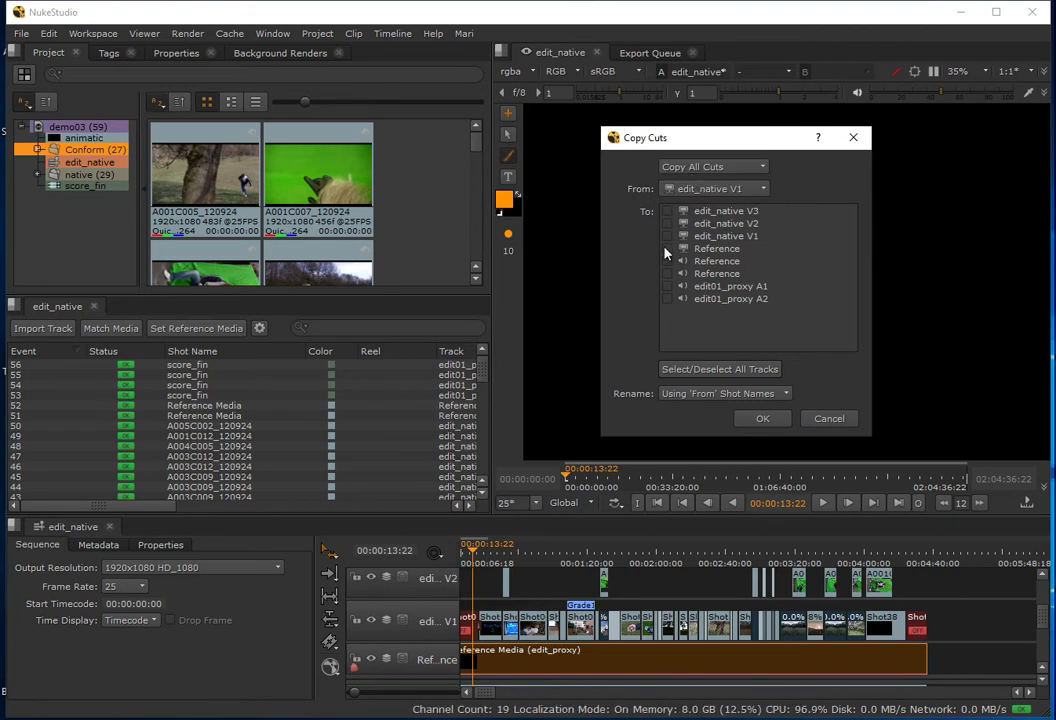
left_click(667, 248)
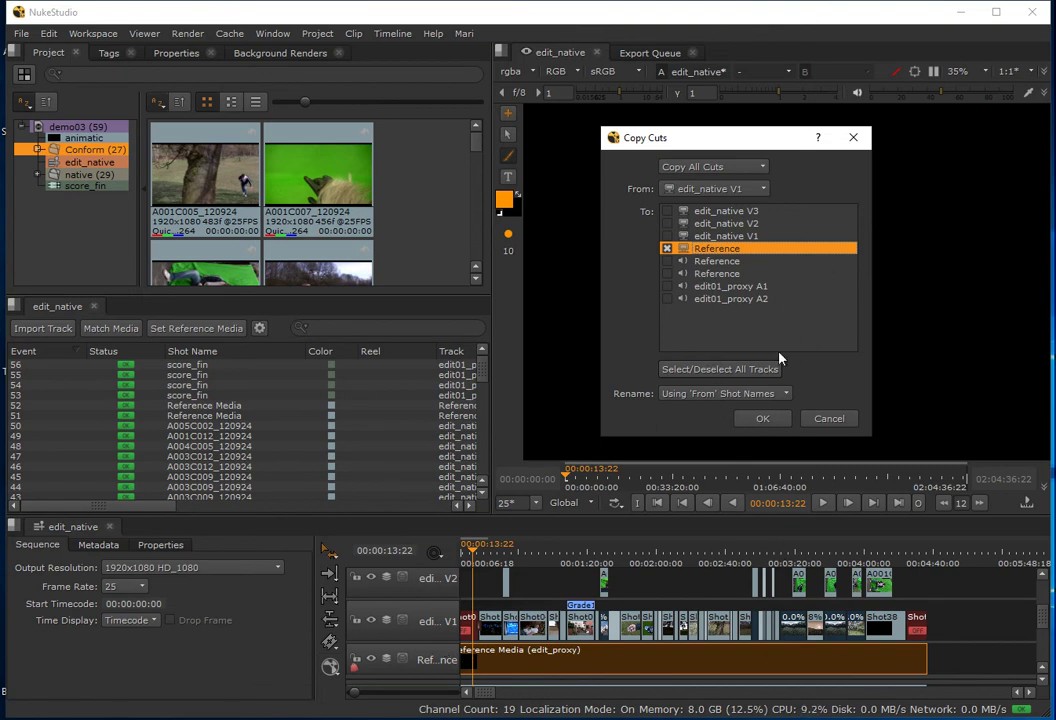
left_click(769, 423)
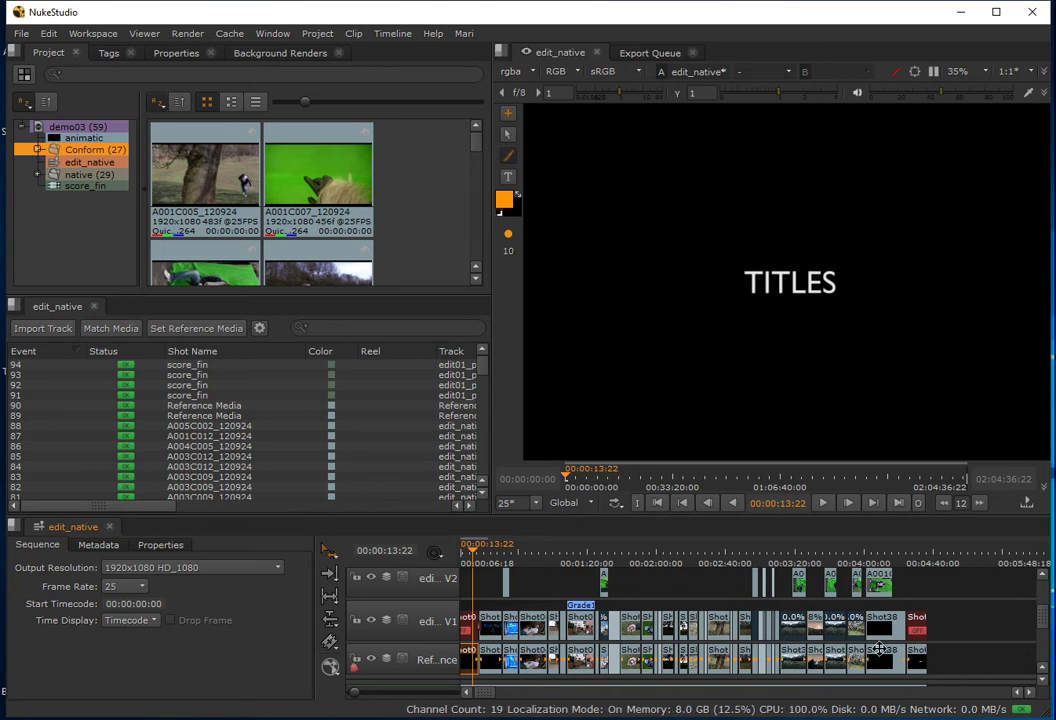
Scrub the playhead through the early shots to the Shot07 backyard shot near 00:01:12:20.
left_click(479, 557)
left_click_drag(479, 557, 578, 588)
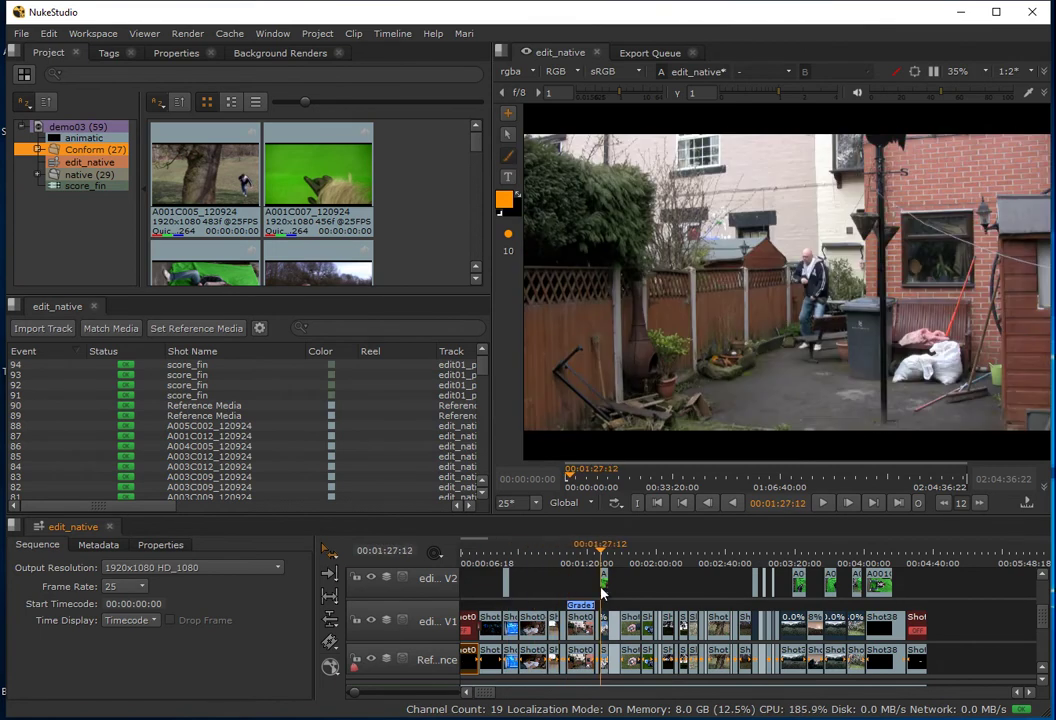
left_click_drag(601, 593, 615, 605)
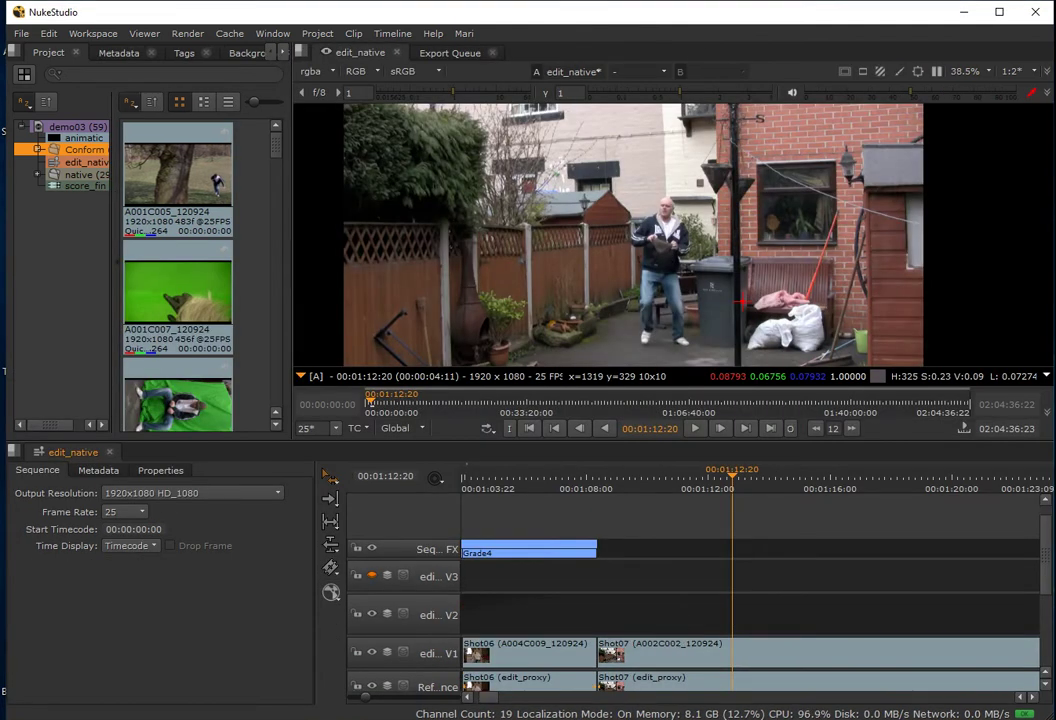
Pause the viewer, drag Shot22's out point to meet Shot23, and scrub across the join.
key("p")
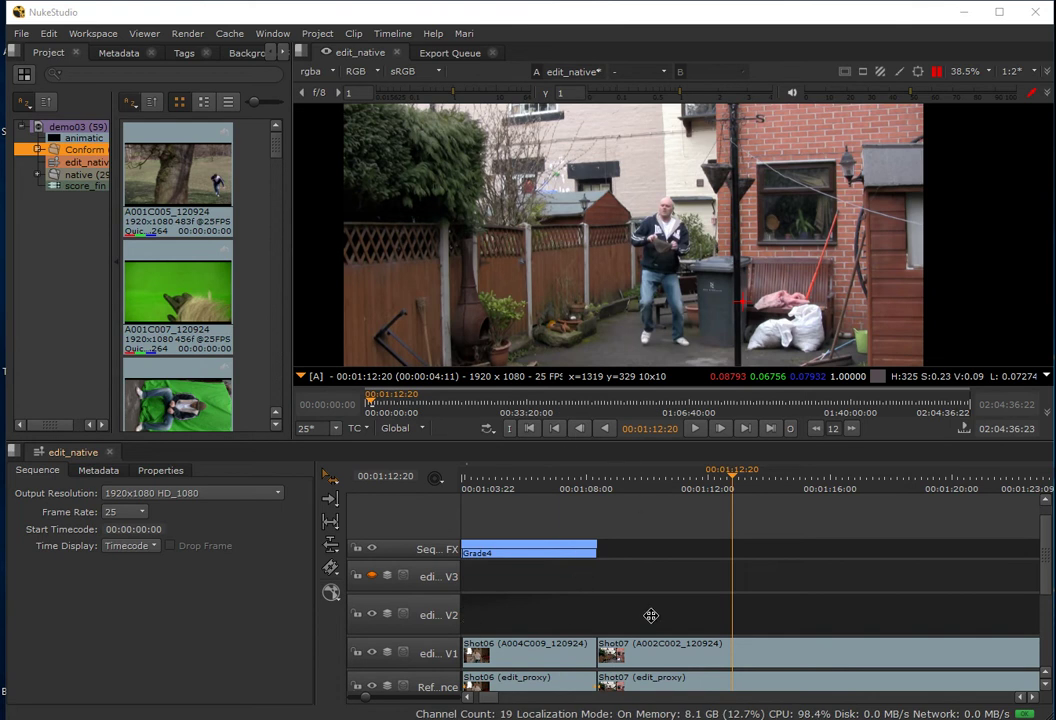
left_click_drag(466, 698, 496, 708)
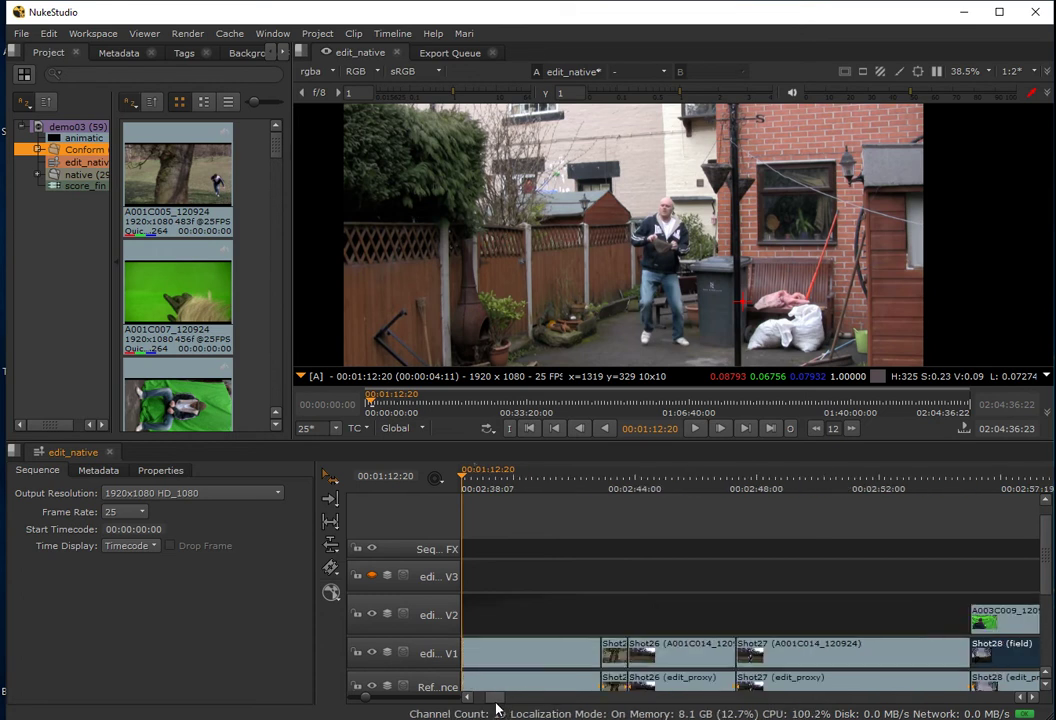
left_click_drag(497, 708, 494, 703)
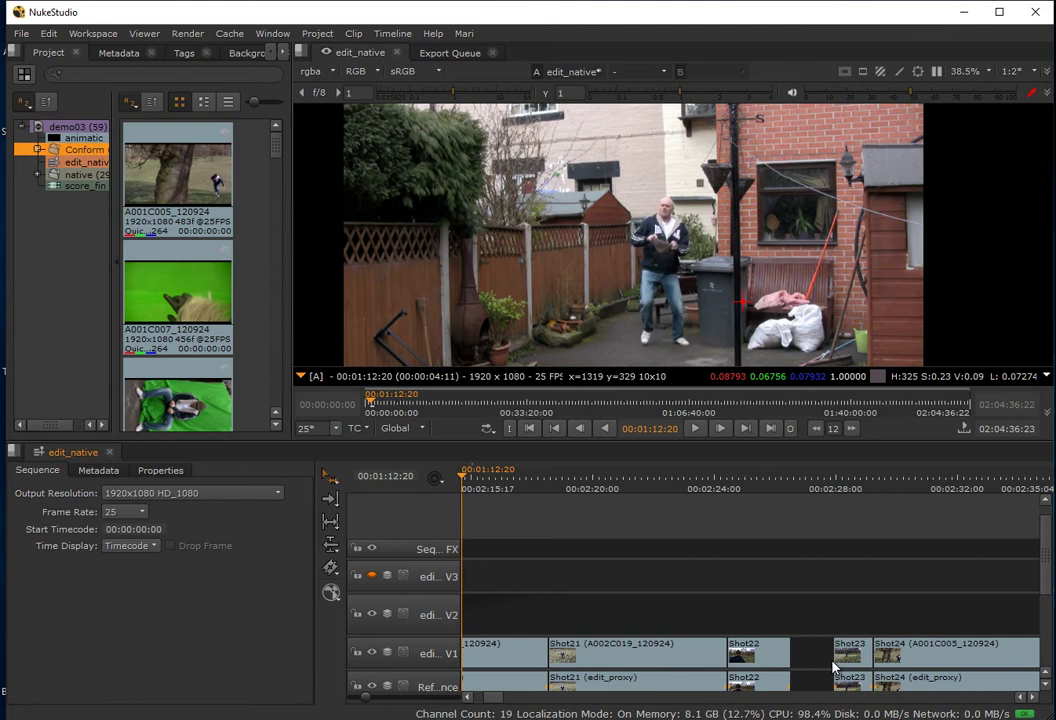
left_click_drag(748, 490, 782, 541)
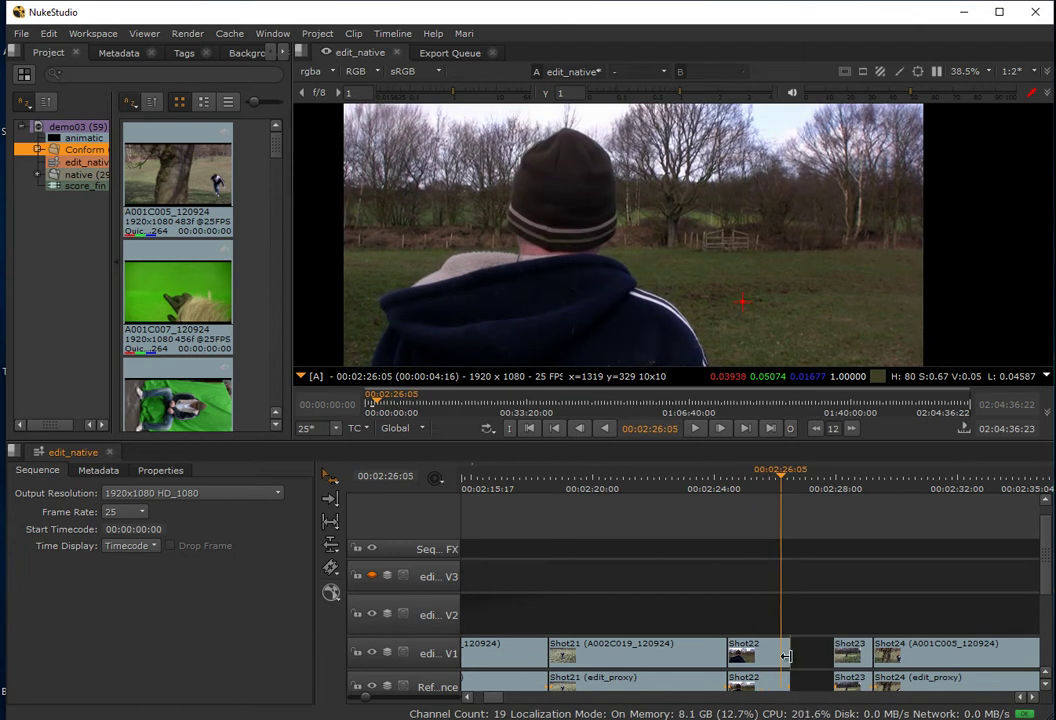
left_click_drag(790, 656, 832, 681)
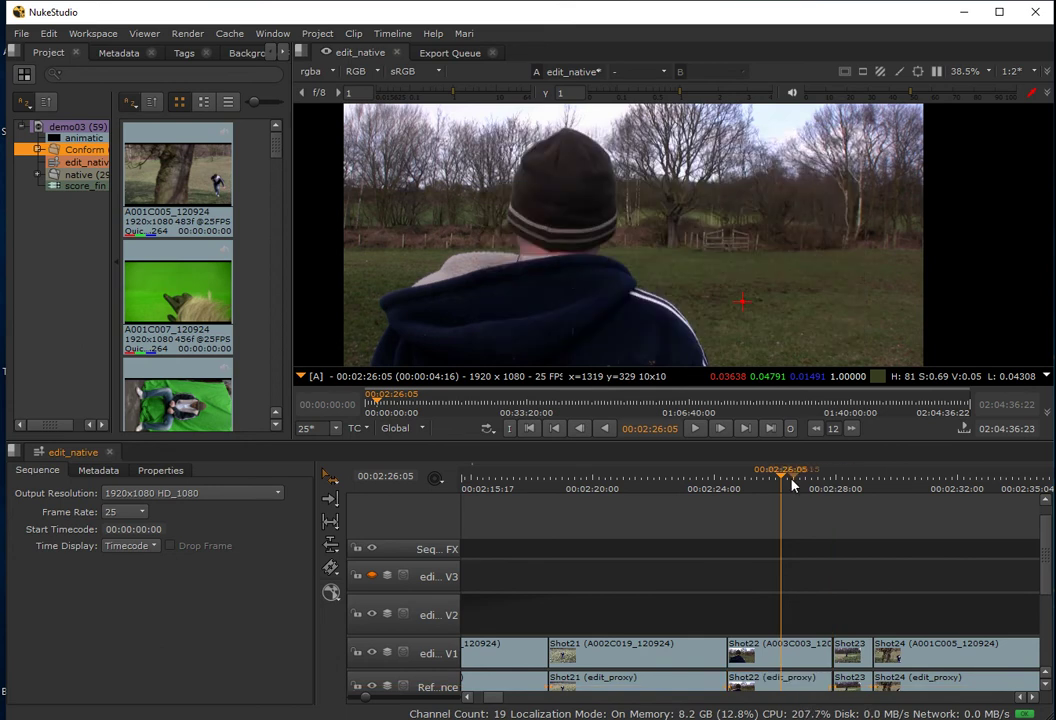
left_click(738, 494)
left_click_drag(738, 494, 835, 514)
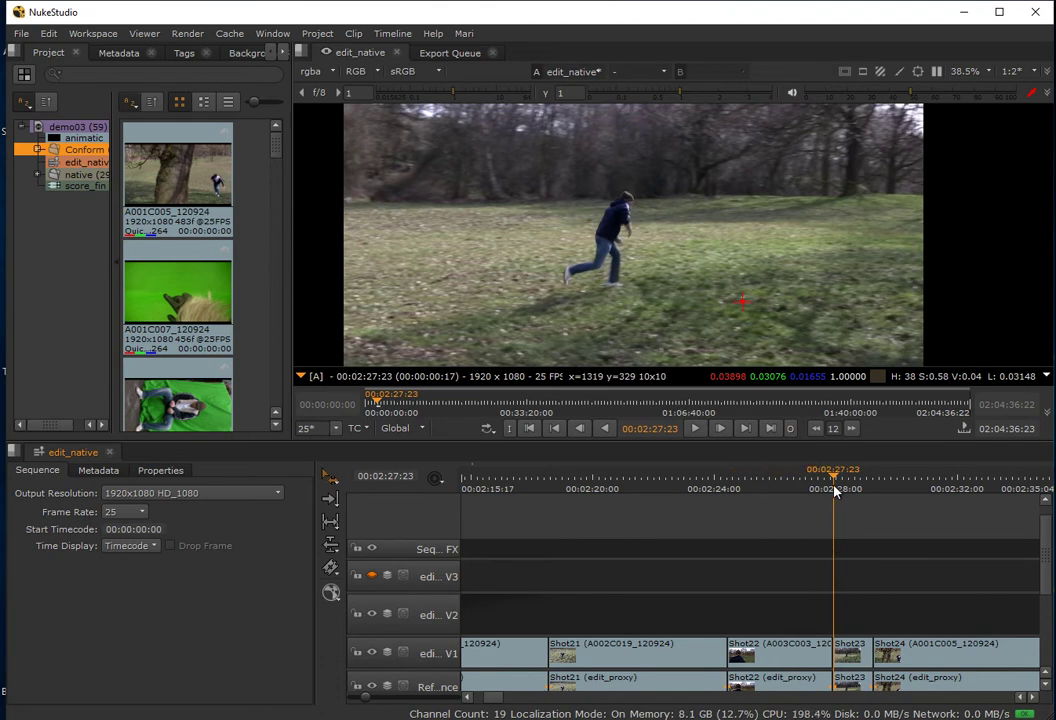
Review the Shot22–Shot23 cut, then return the playhead to 00:02:24:14, Shot22's first frame.
left_click_drag(836, 480, 772, 566)
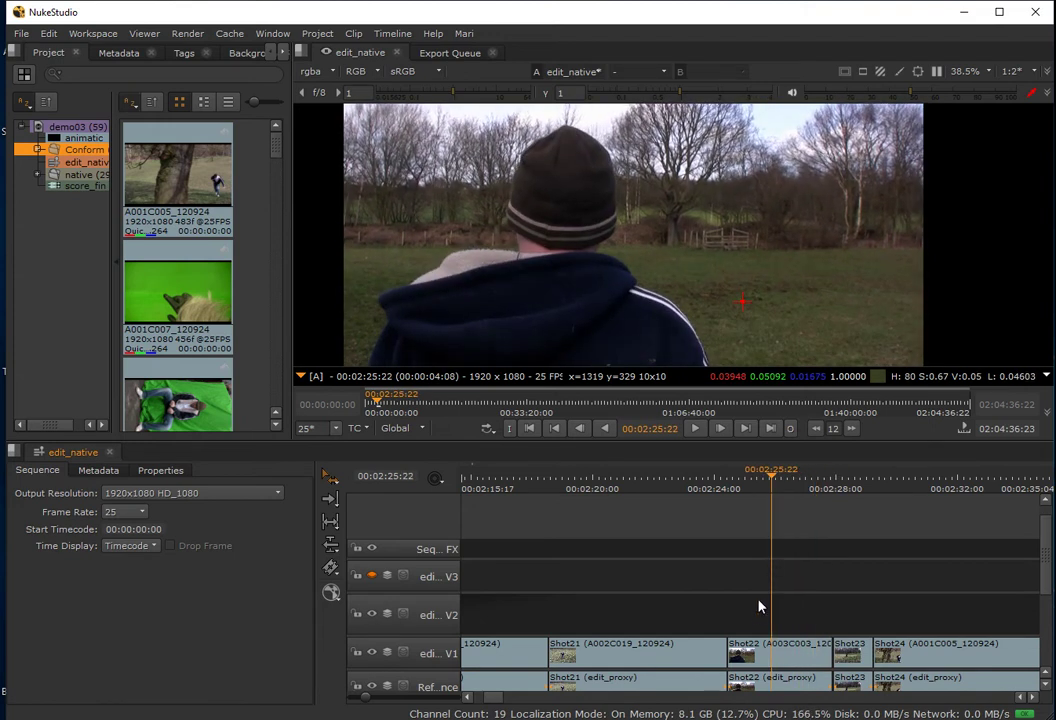
left_click_drag(771, 476, 732, 485)
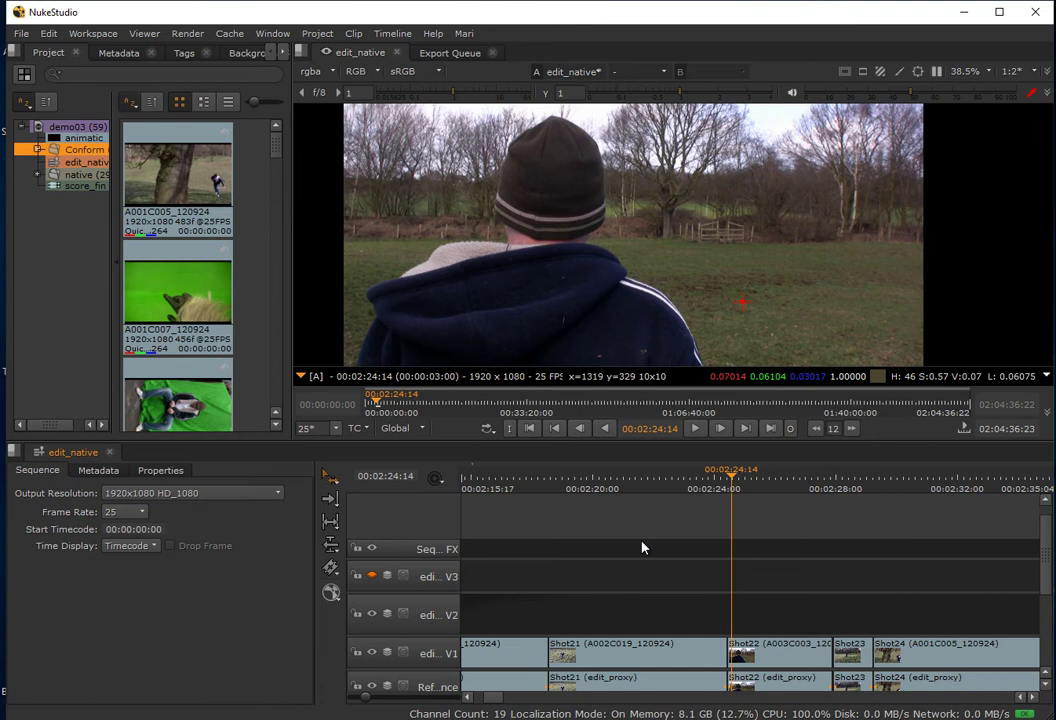
Enable the Annotate Tool with white as the colour and select the Shot22 clip on V1.
left_click(901, 73)
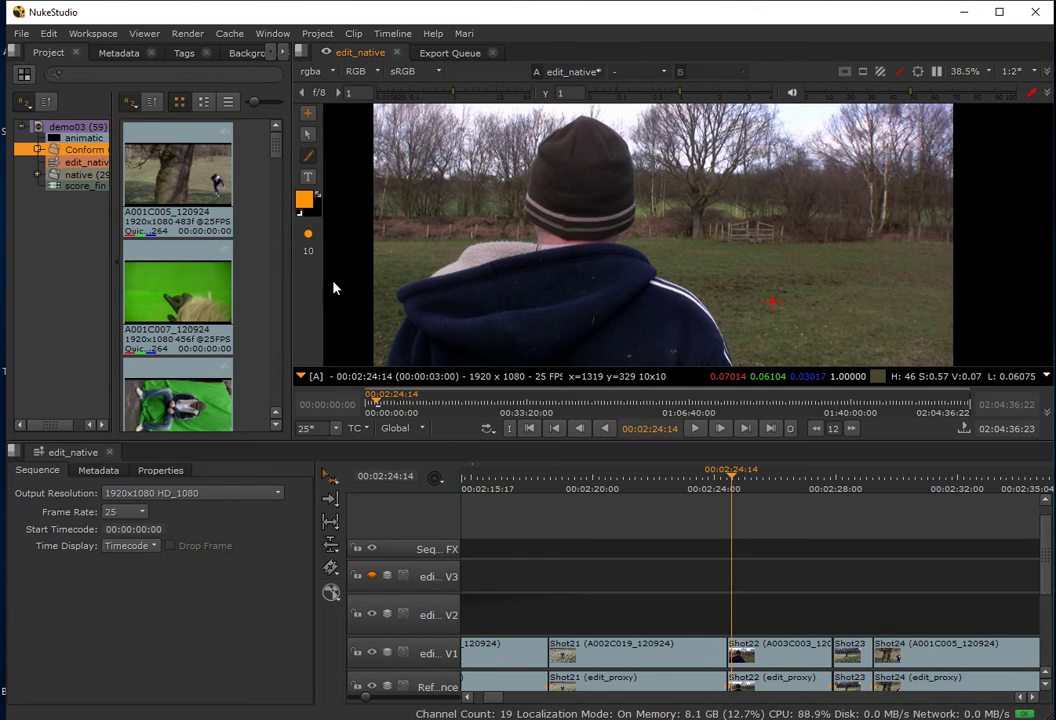
left_click(304, 199)
mouse_move(400, 207)
left_mouse_down()
mouse_move(427, 207)
mouse_move(396, 190)
left_mouse_up()
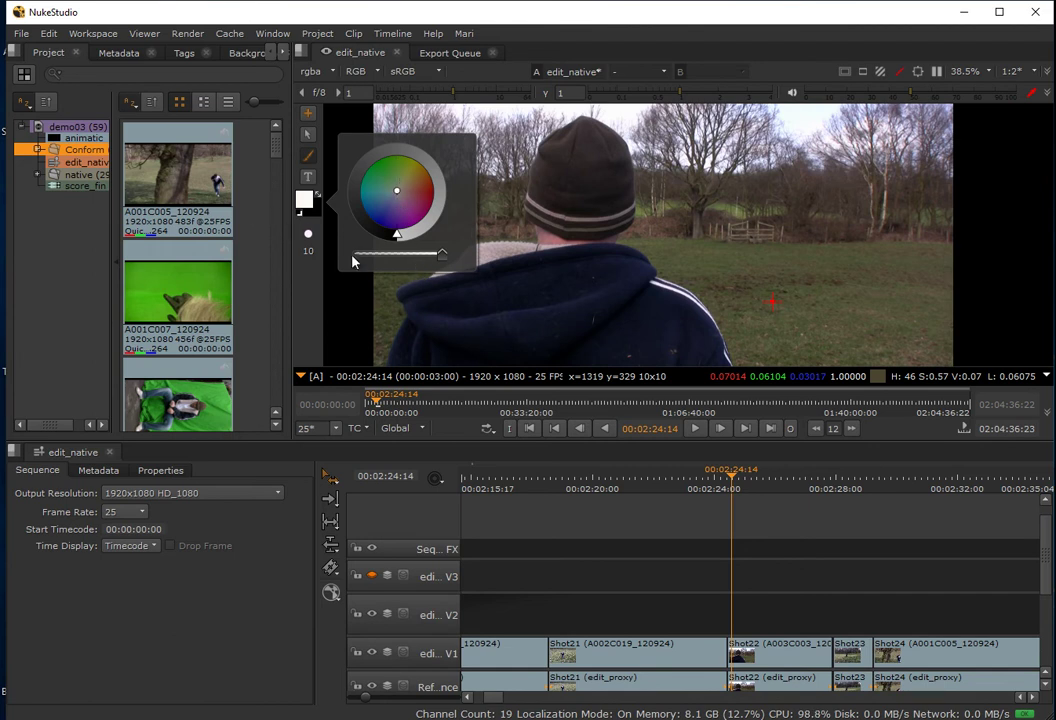
left_click(322, 287)
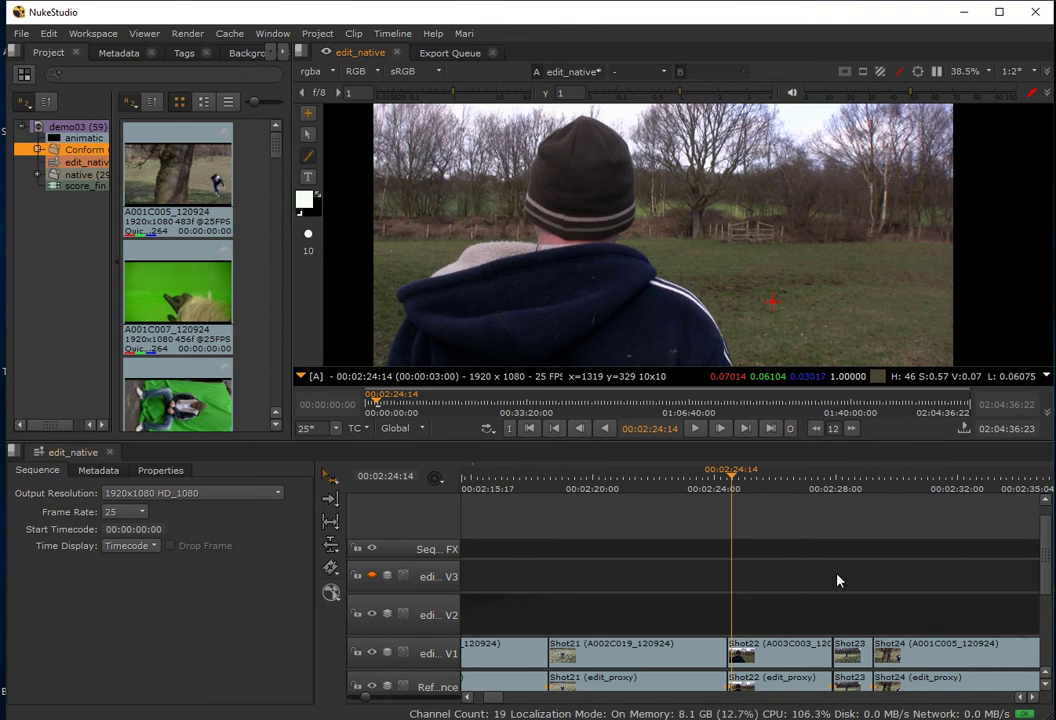
left_click(765, 648)
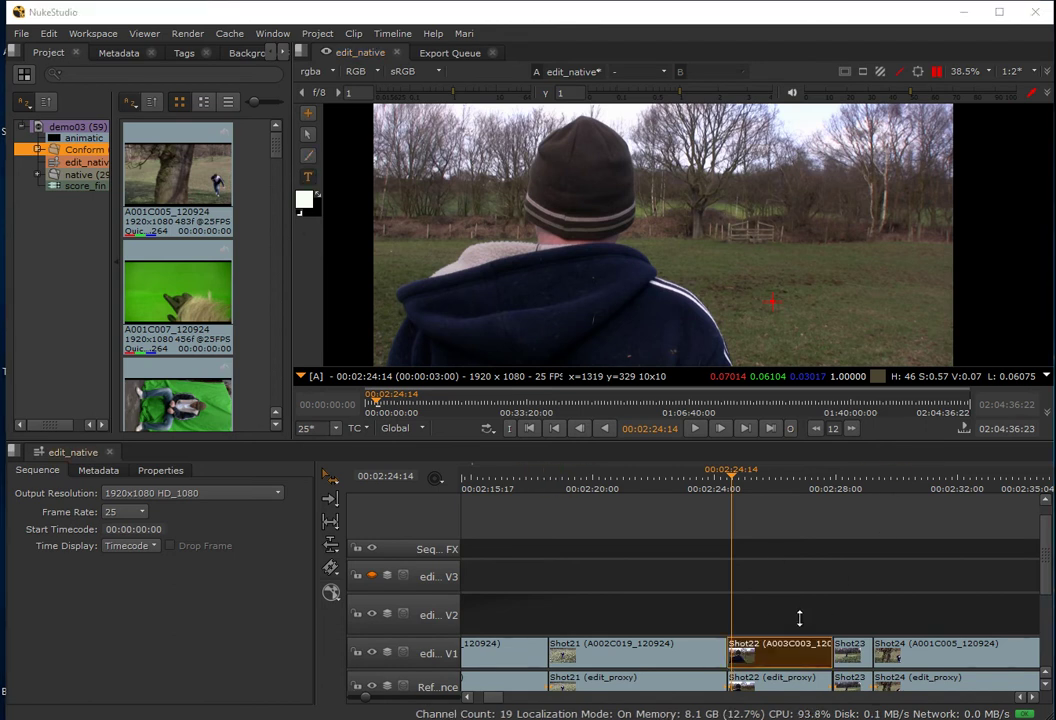
Create a new clip annotation on Shot22 with Range set to Current Item.
left_click(308, 114)
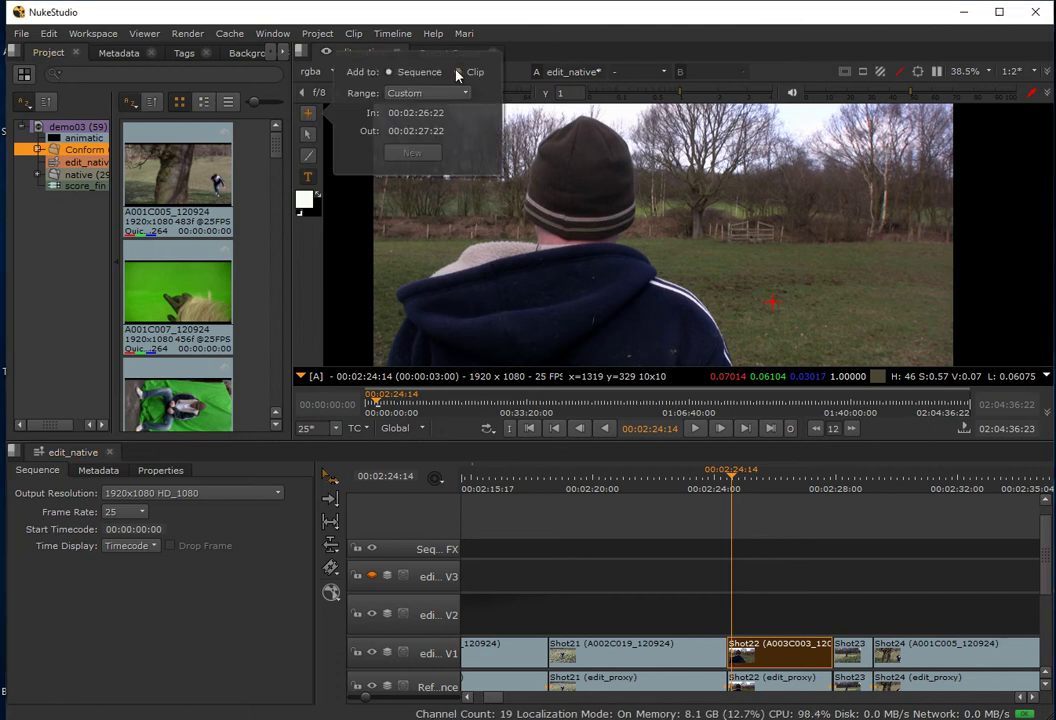
left_click(414, 90)
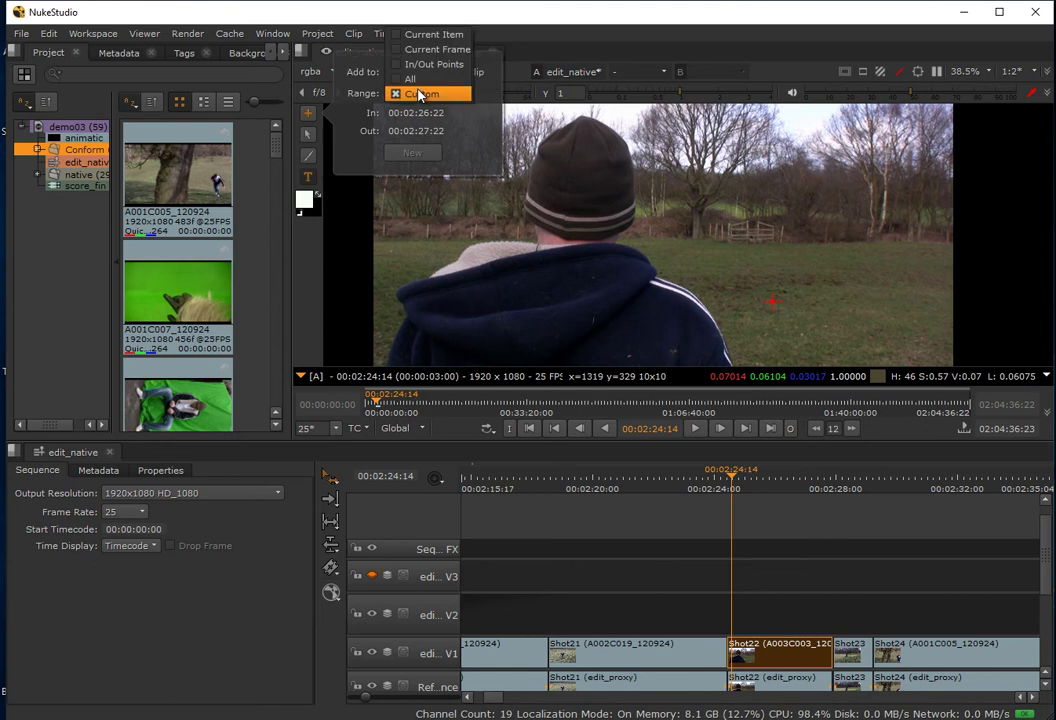
left_click(428, 35)
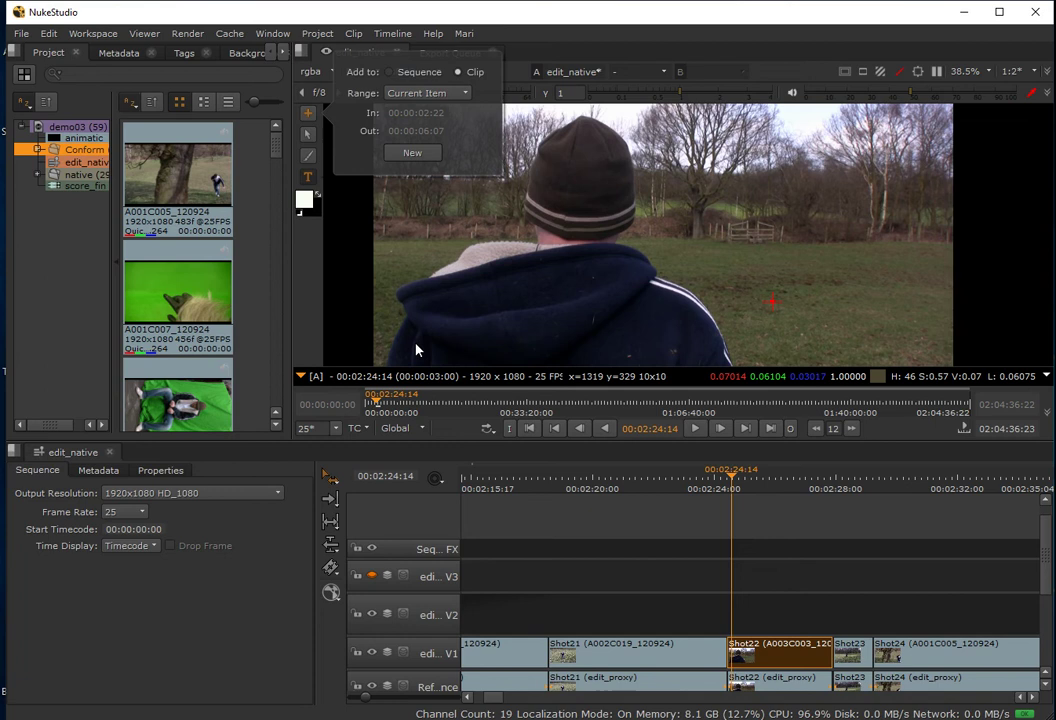
left_click(412, 152)
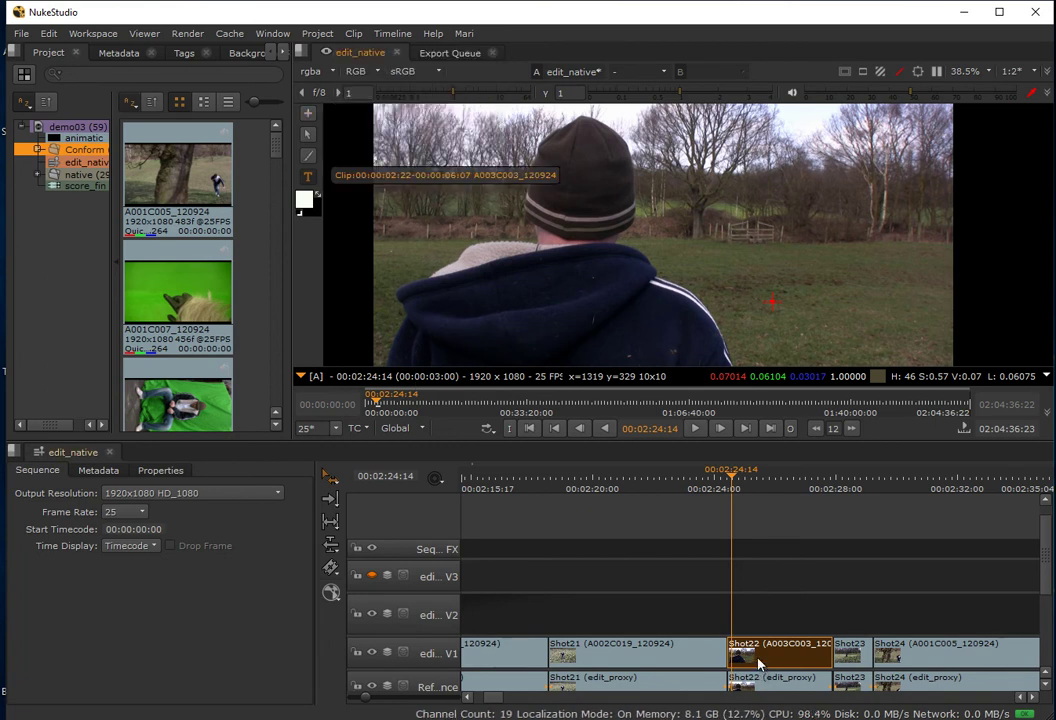
Add the text 'sky replacement' to the viewer and shift it right into the sky.
left_click(470, 124)
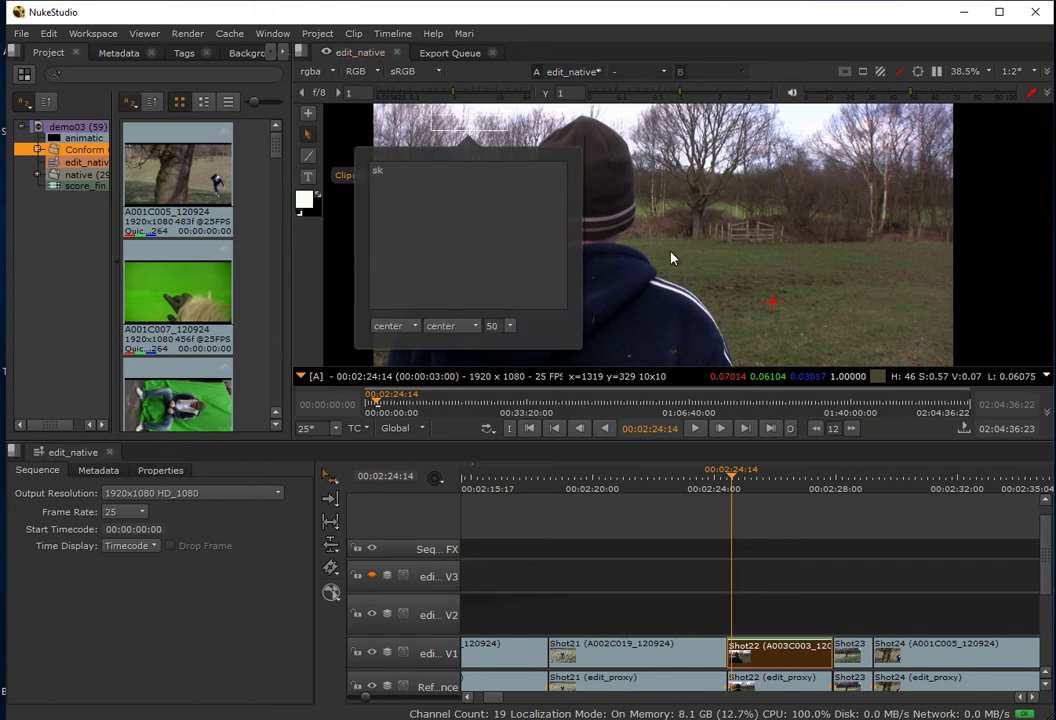
type("sky replacement")
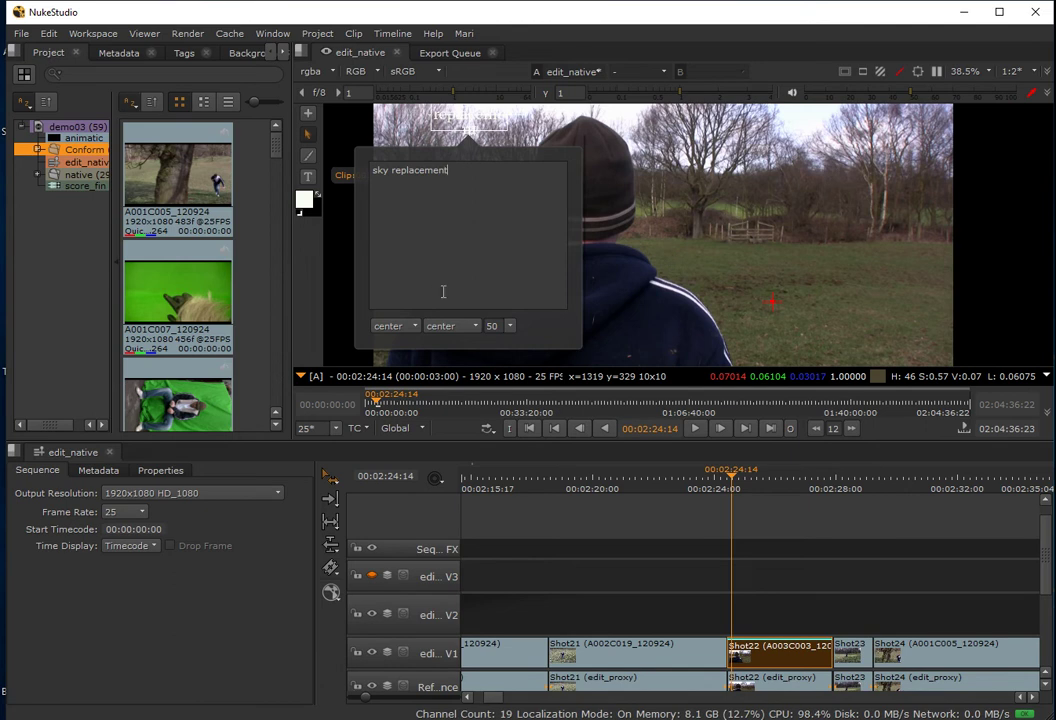
left_click(500, 125)
left_click_drag(504, 115, 546, 143)
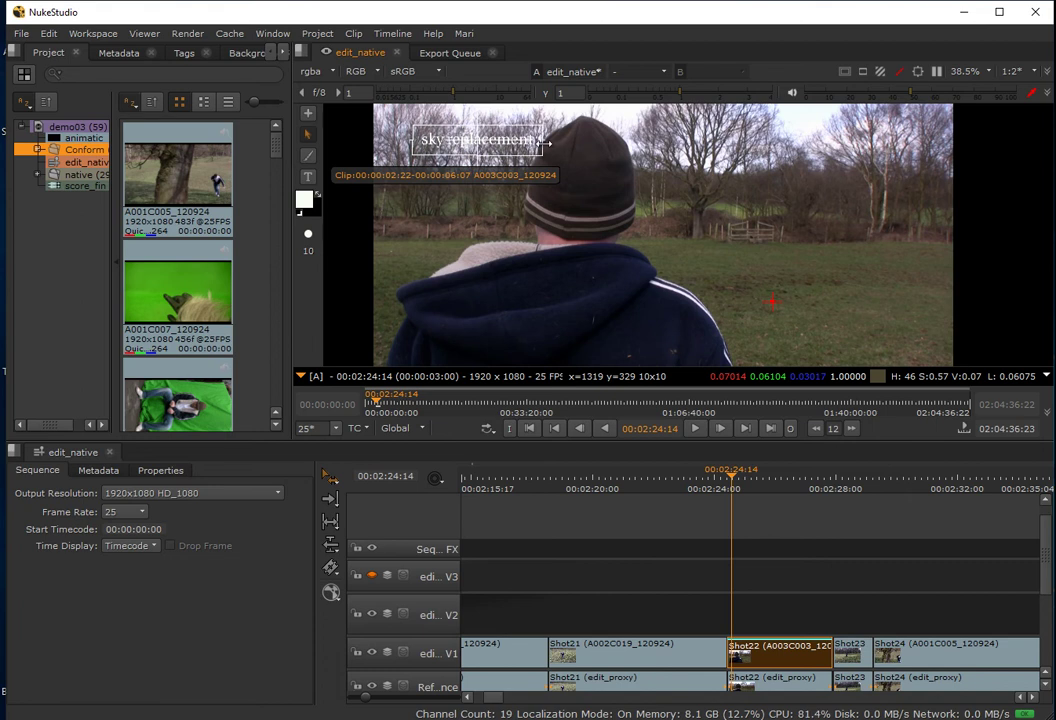
Change the 'sky replacement' text colour to red.
left_click(304, 199)
left_click(403, 192)
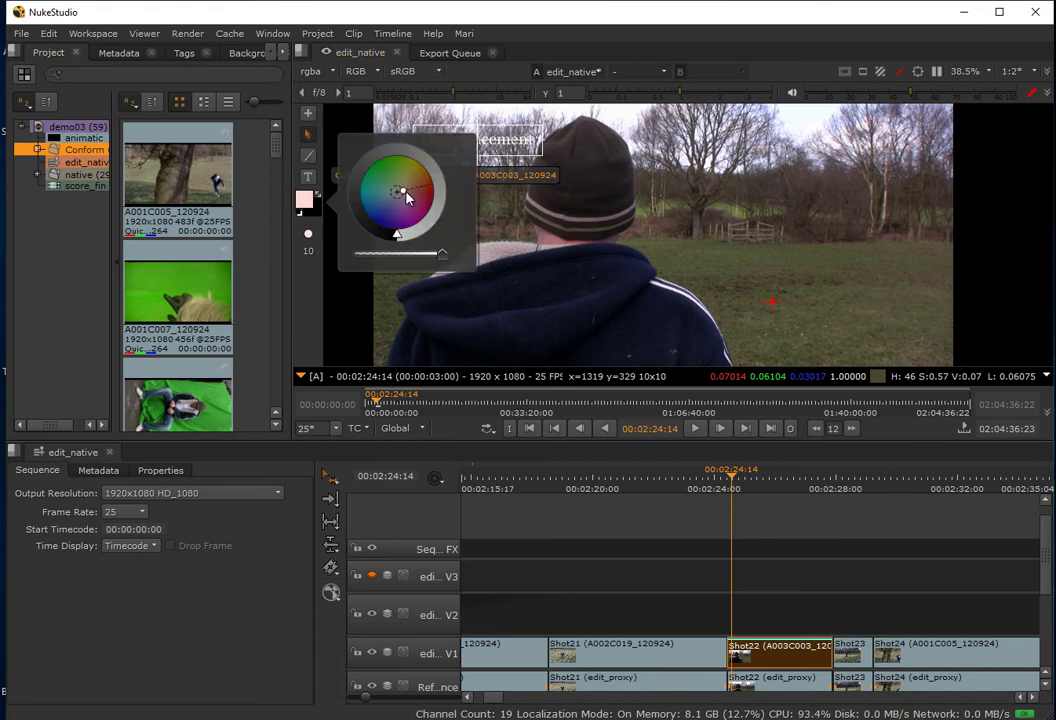
left_click_drag(406, 197, 434, 195)
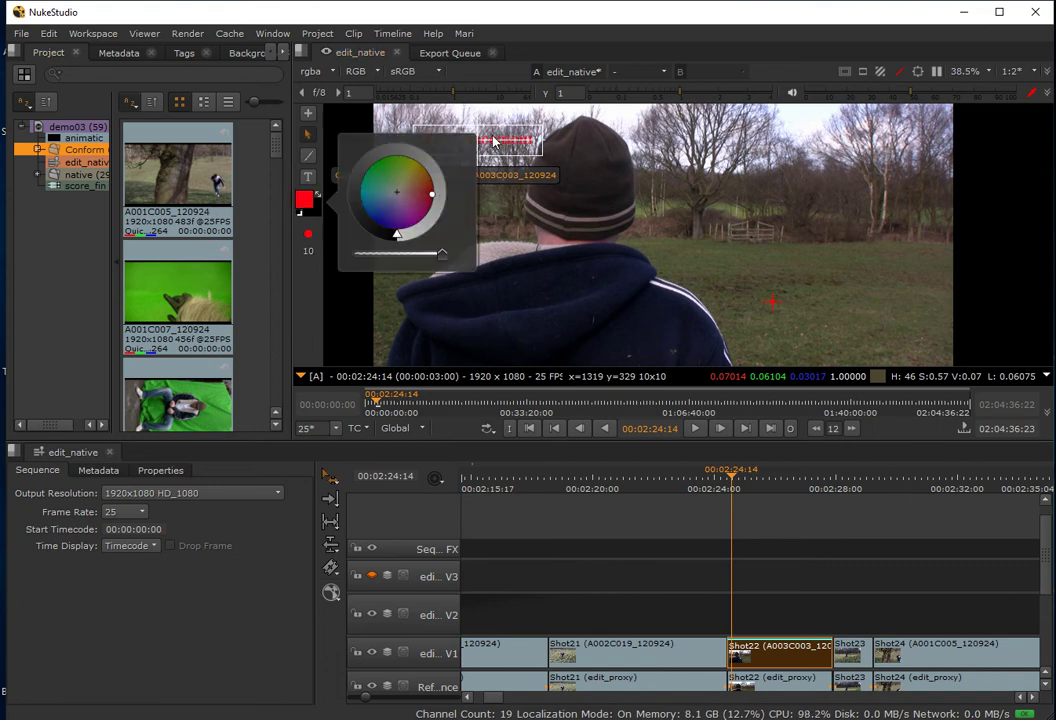
left_click(480, 200)
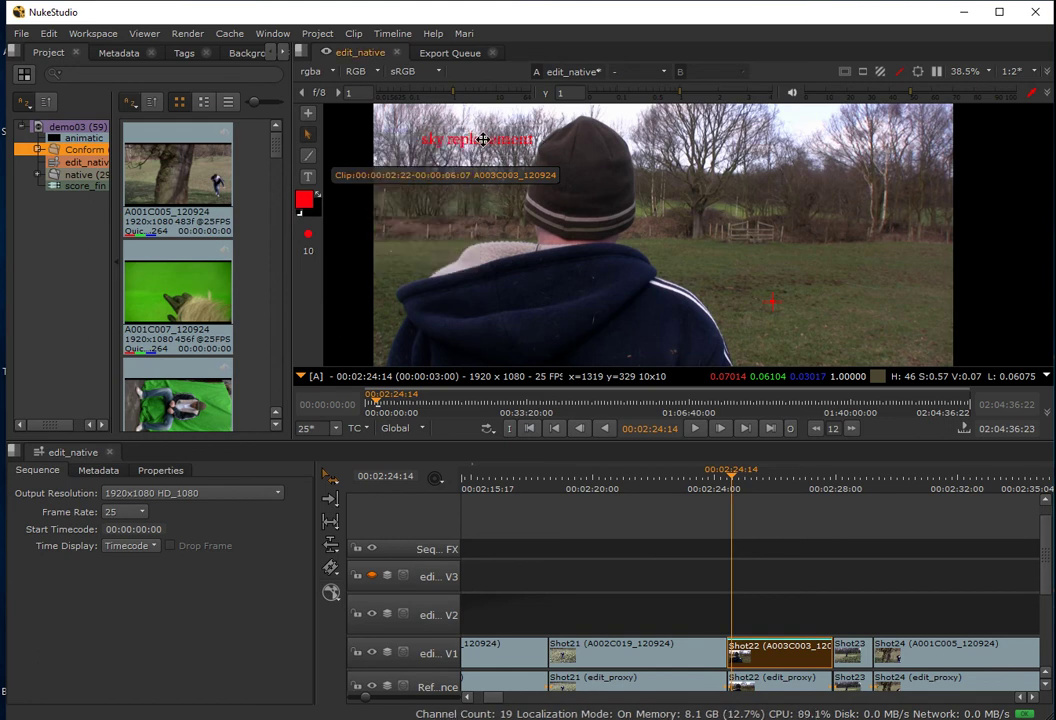
Drag the red 'sky replacement' text higher into the sky and zoom the timeline on Shot22.
mouse_move(483, 140)
left_mouse_down()
mouse_move(483, 106)
mouse_move(487, 115)
left_mouse_up()
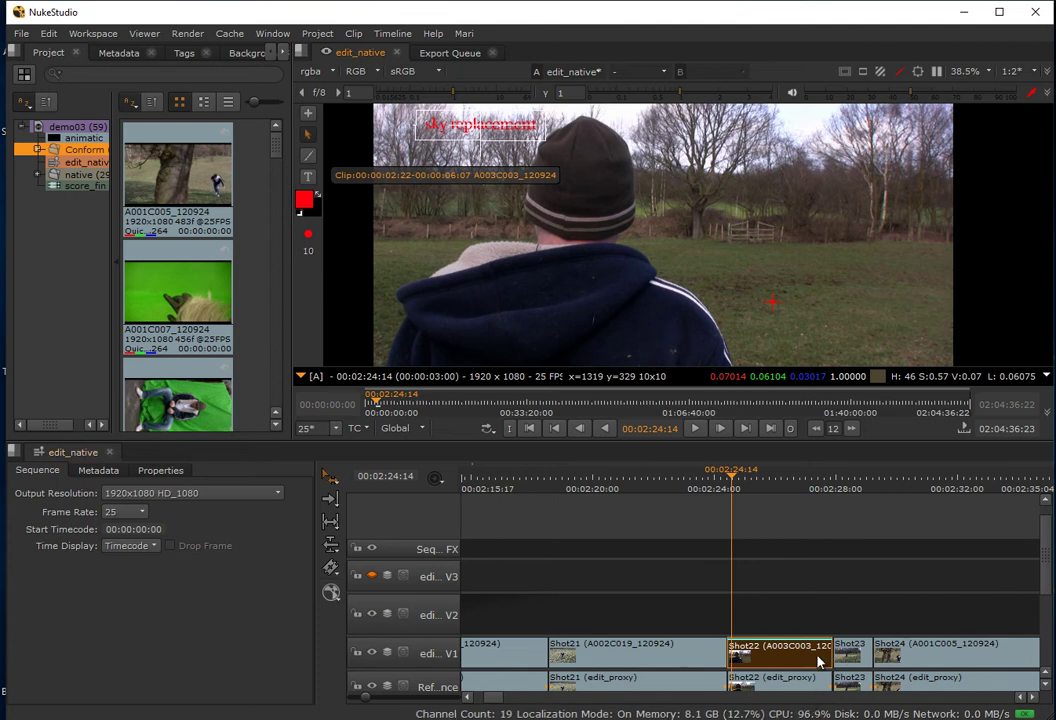
scroll(795, 697, "up", 1)
scroll(795, 697, "up", 2)
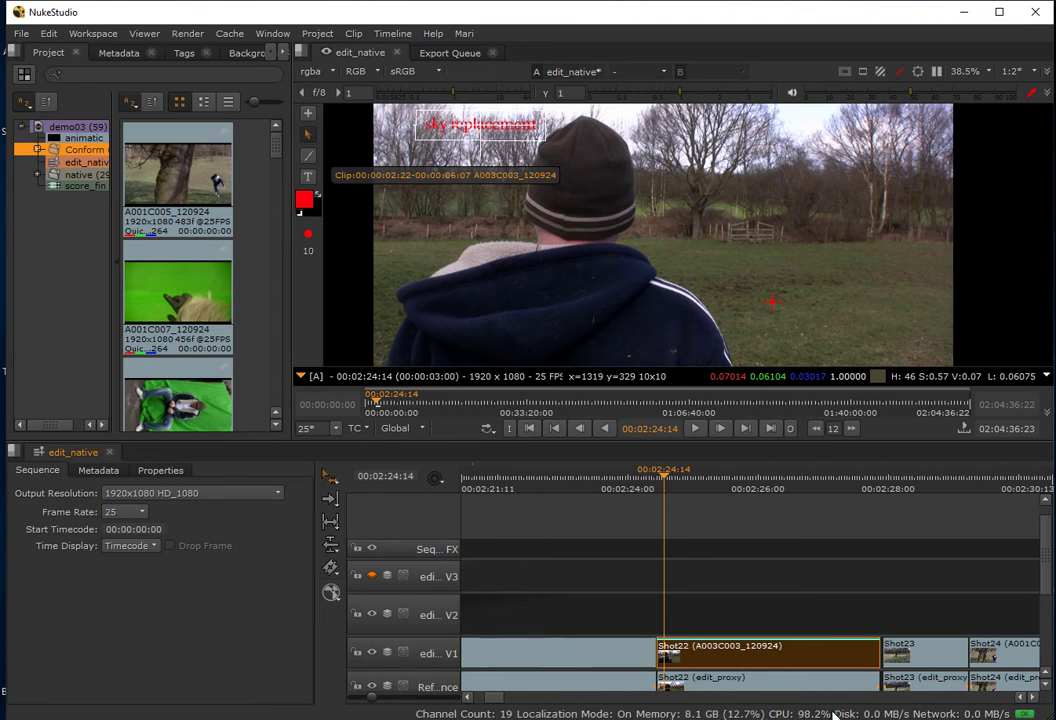
Open Shot22's source clip A003C003_120924 with its properties, then dismiss the properties dialog.
right_click(781, 660)
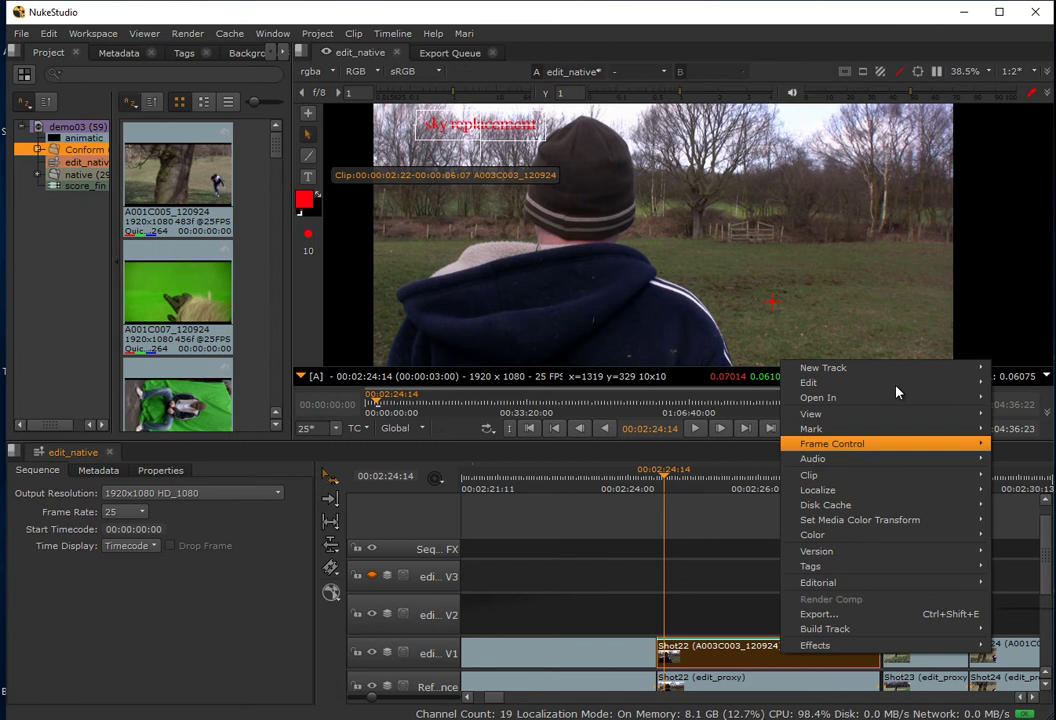
mouse_move(950, 398)
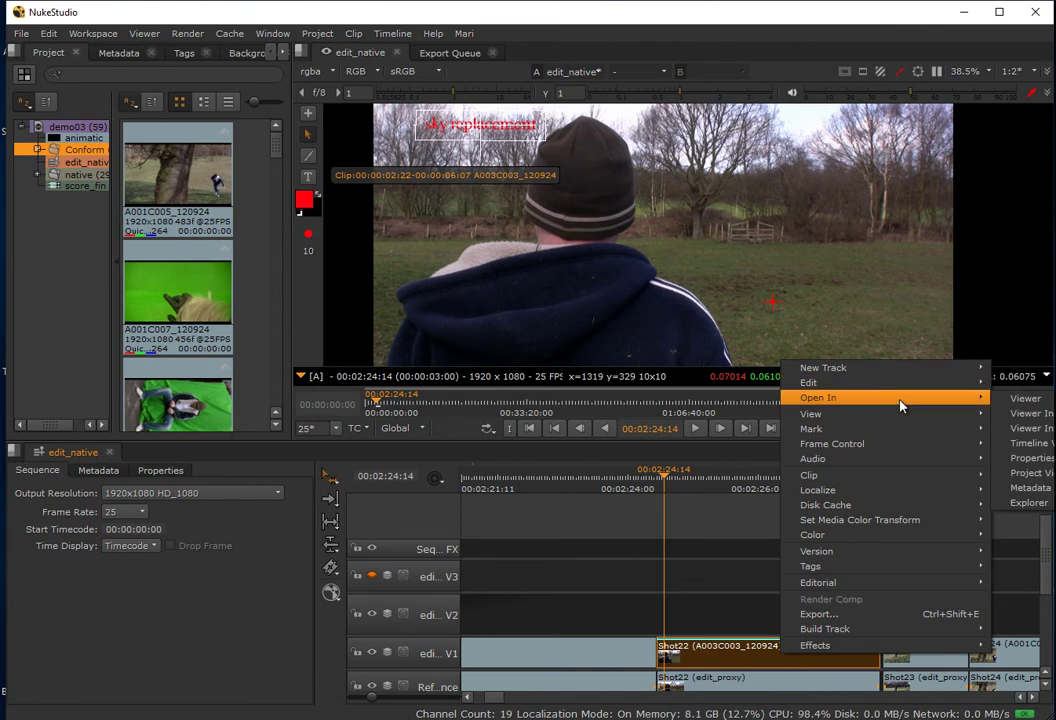
left_click(1032, 458)
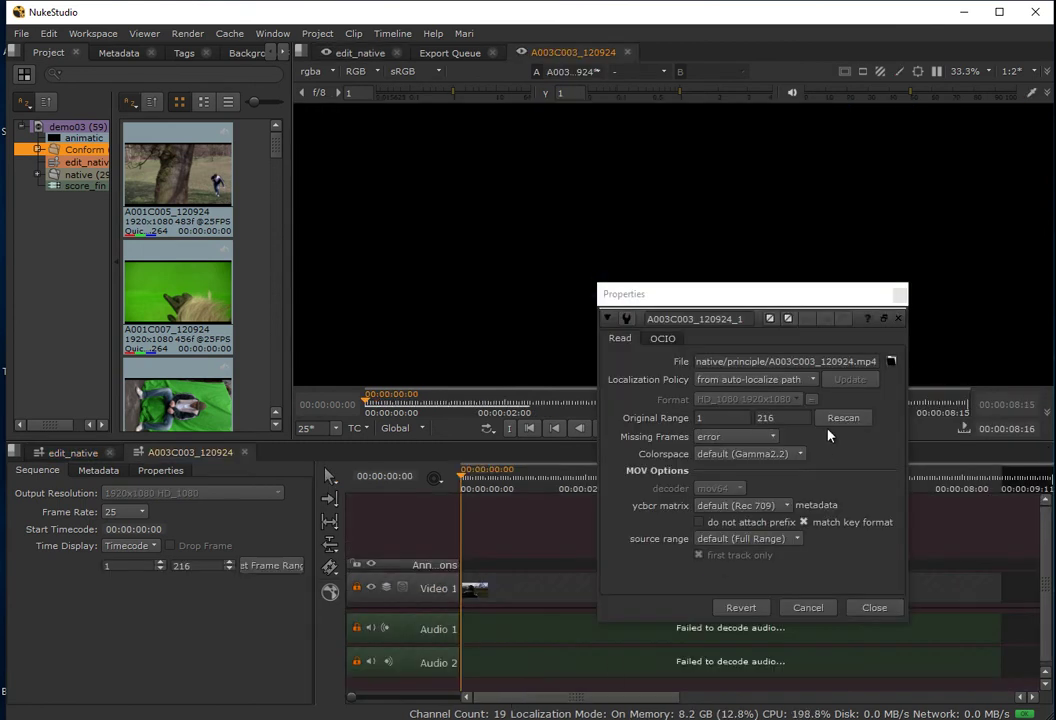
left_click(873, 608)
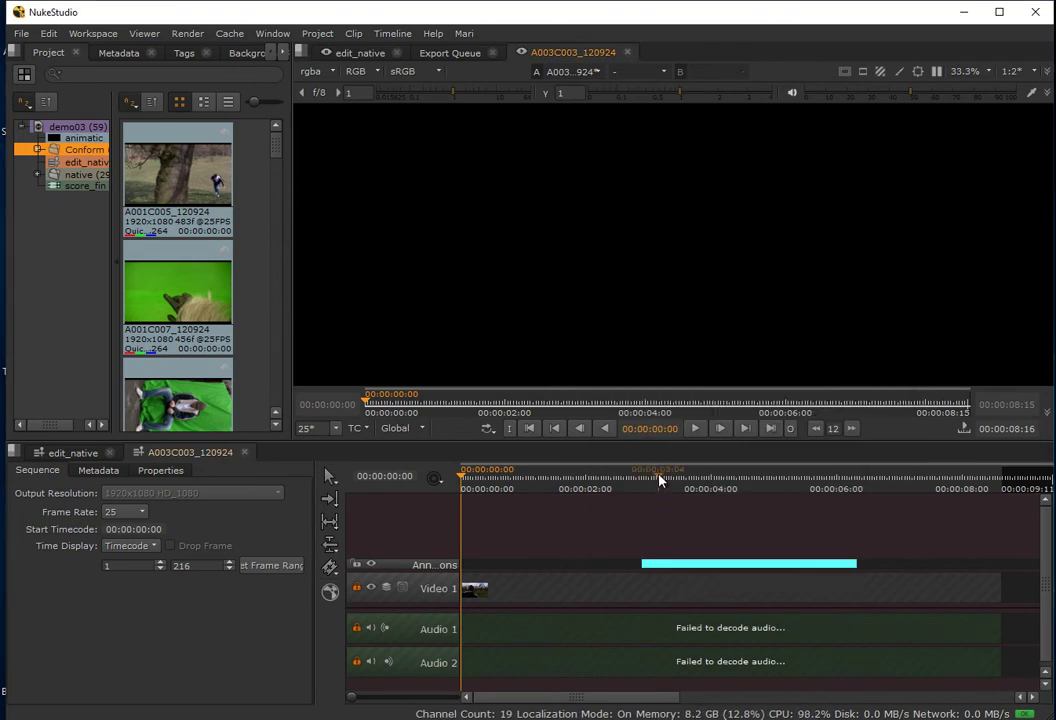
Delete the cyan annotation from the source clip and return to edit_native.
left_click(701, 478)
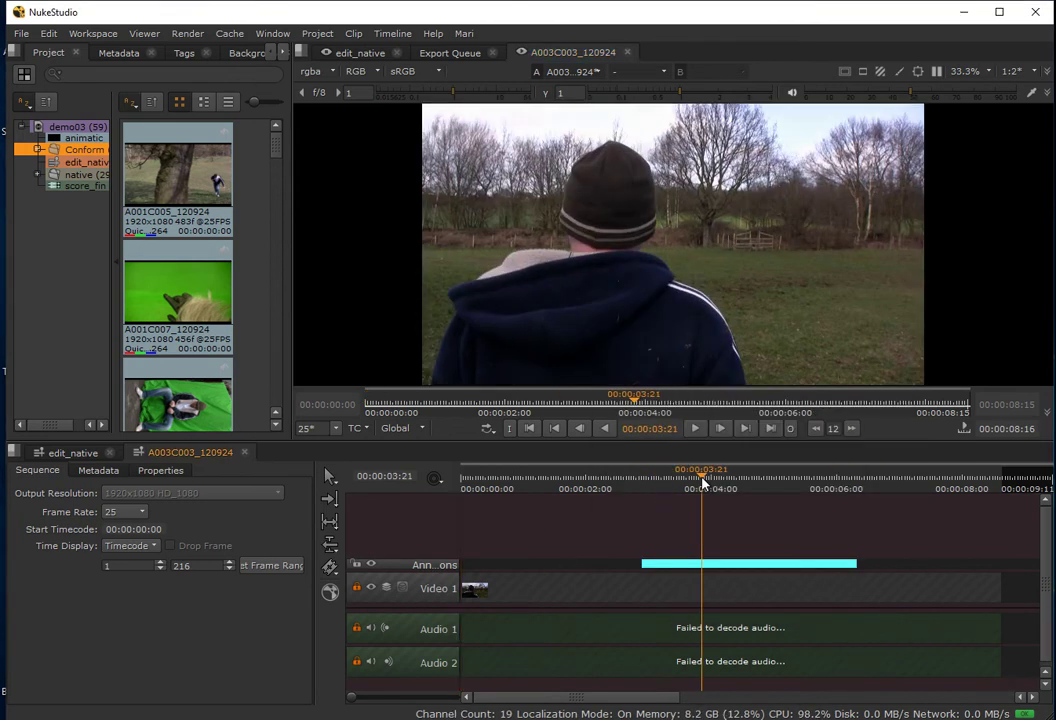
left_click(681, 564)
key("Delete")
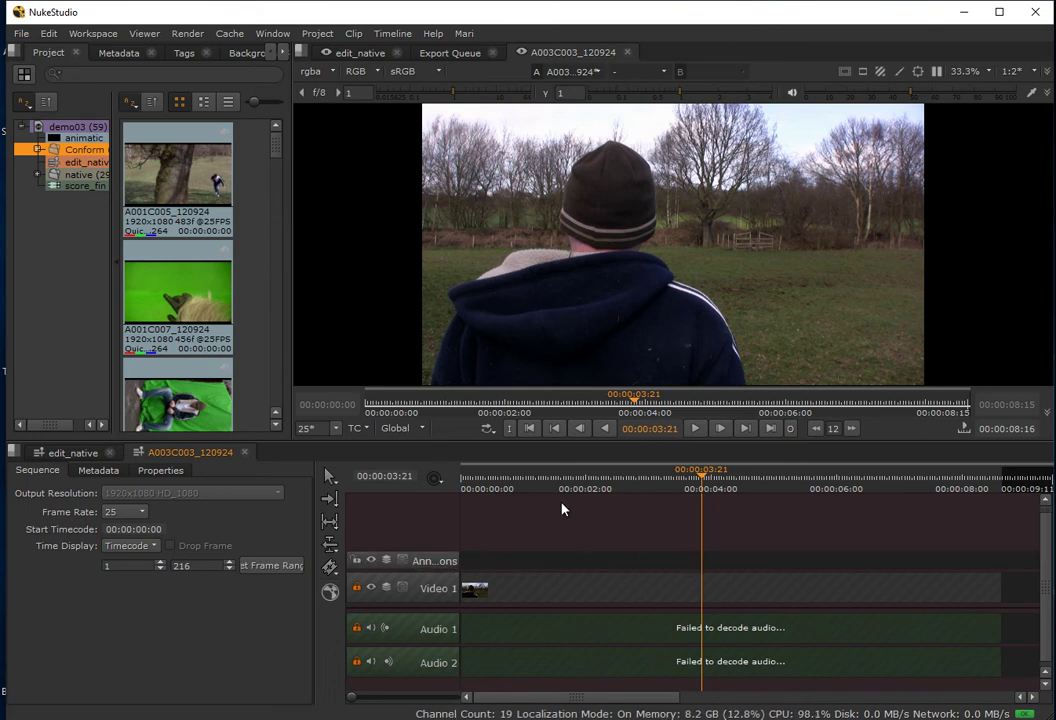
left_click(67, 458)
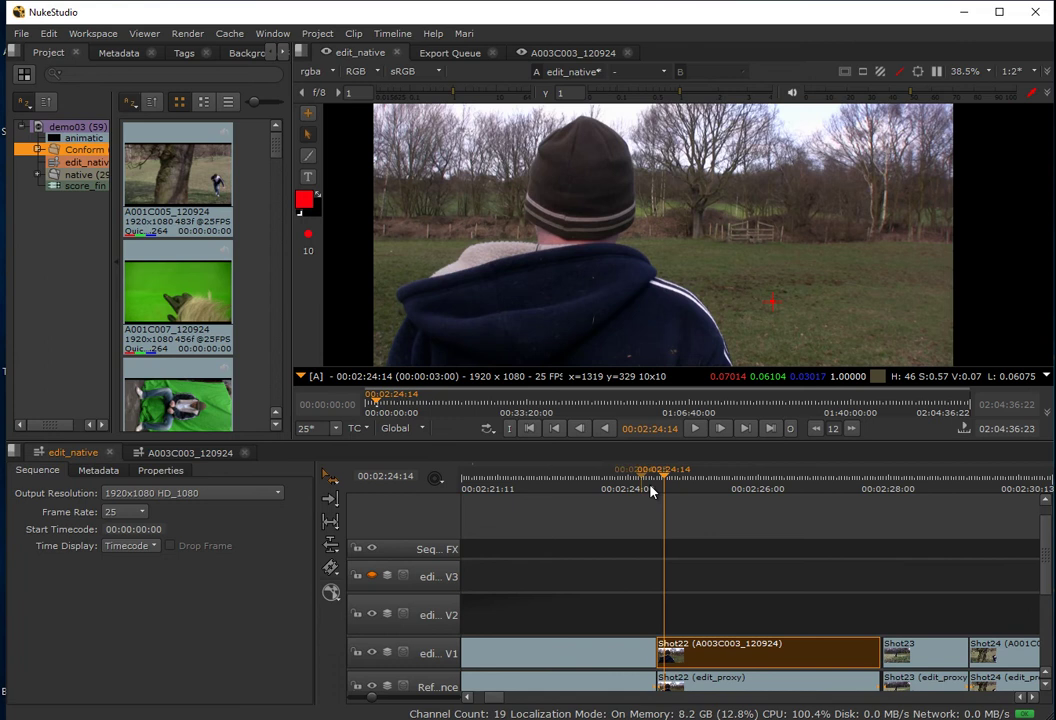
Scrub Shot22 to 00:02:24:16 and reopen its source clip A003C003_120924 in its own timeline.
mouse_move(668, 482)
left_mouse_down()
mouse_move(740, 482)
mouse_move(670, 482)
left_mouse_up()
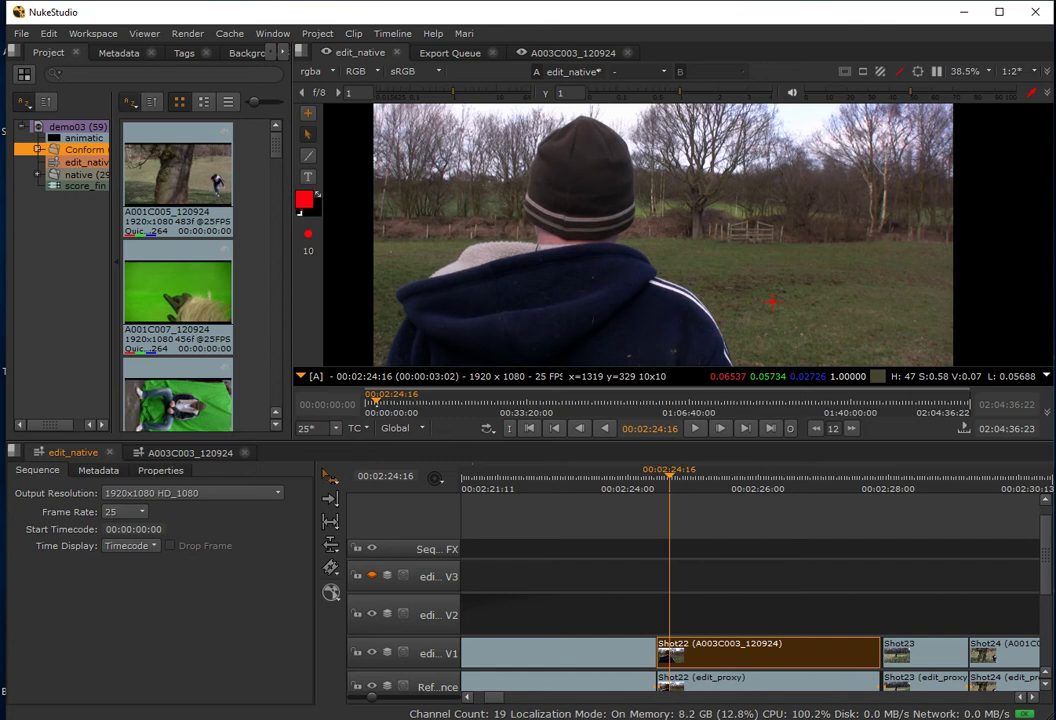
right_click(712, 653)
mouse_move(771, 397)
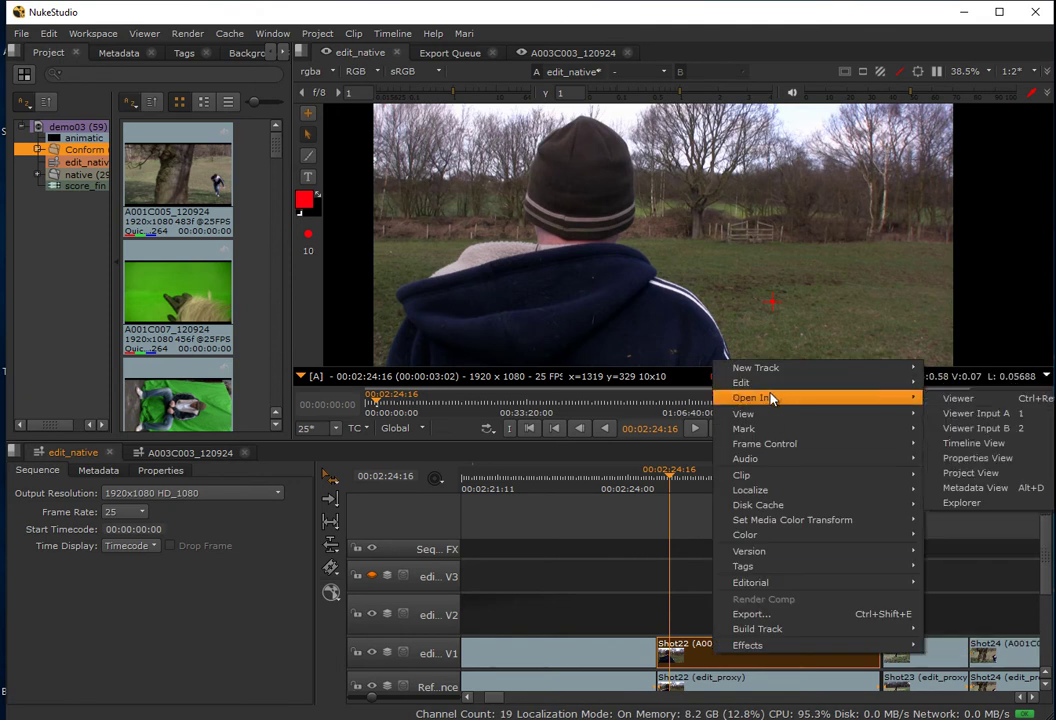
left_click(980, 443)
left_click(866, 610)
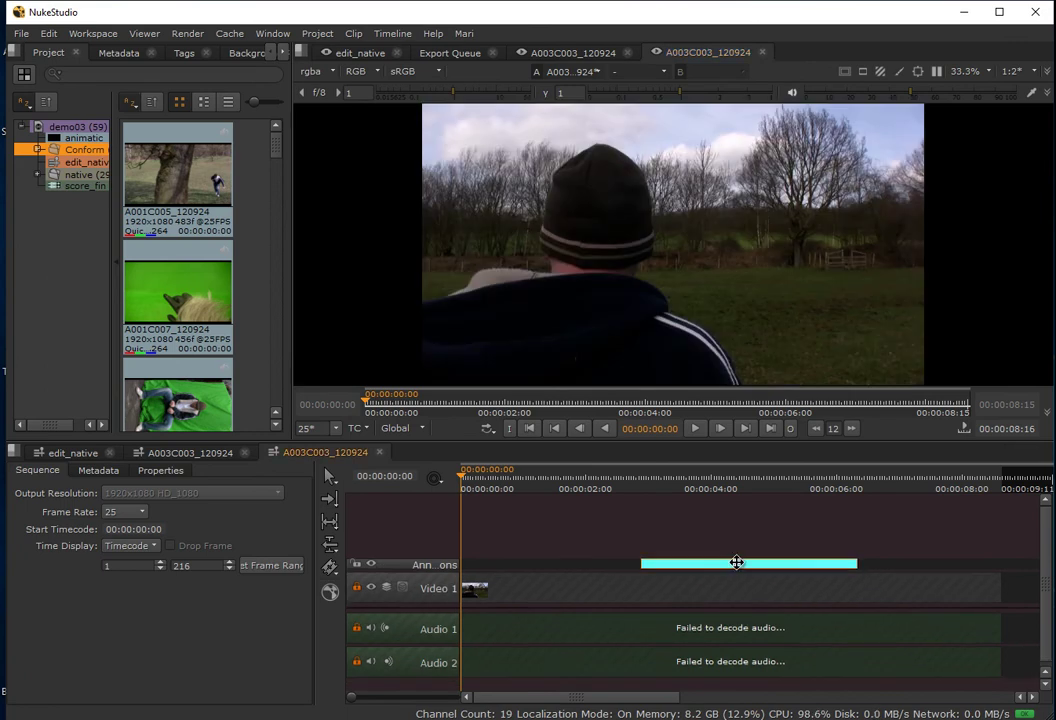
Adjust the clip's annotation, delete it, and switch back to edit_native.
mouse_move(642, 564)
left_mouse_down()
mouse_move(728, 566)
mouse_move(661, 569)
left_mouse_up()
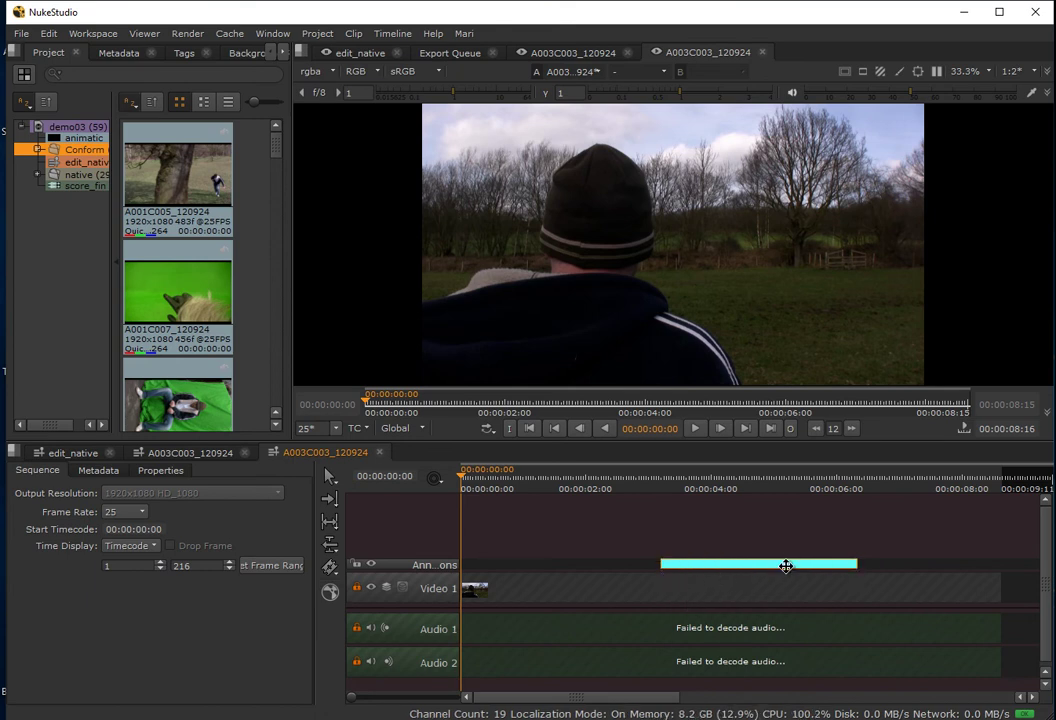
mouse_move(738, 562)
left_mouse_down()
mouse_move(603, 561)
mouse_move(746, 561)
left_mouse_up()
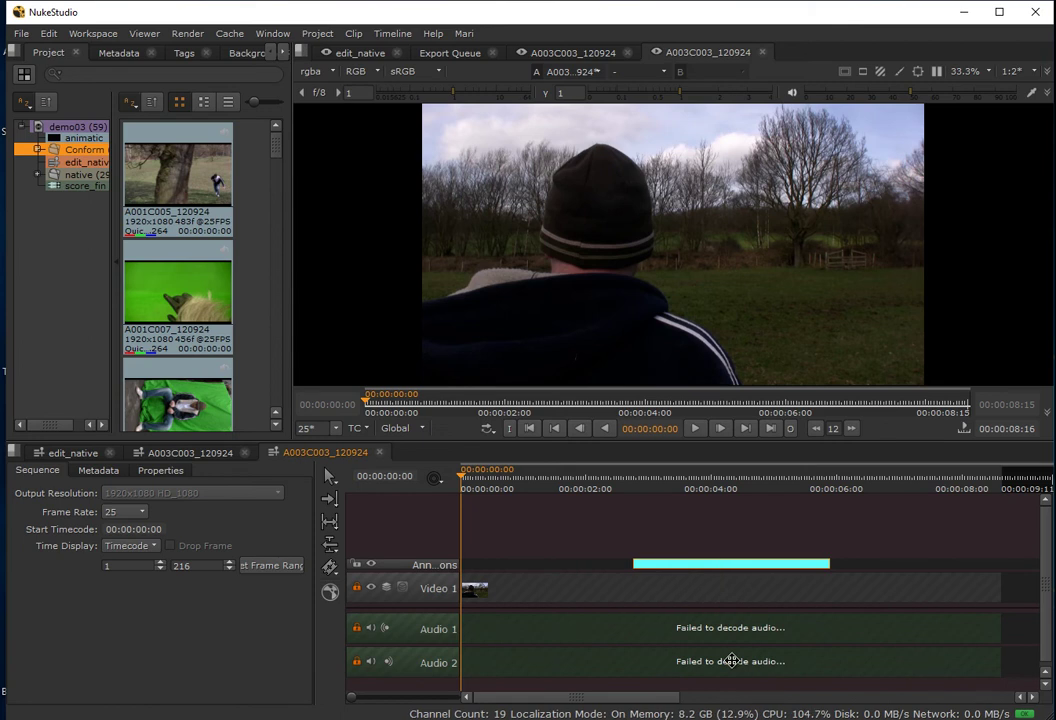
left_click_drag(550, 393, 566, 394)
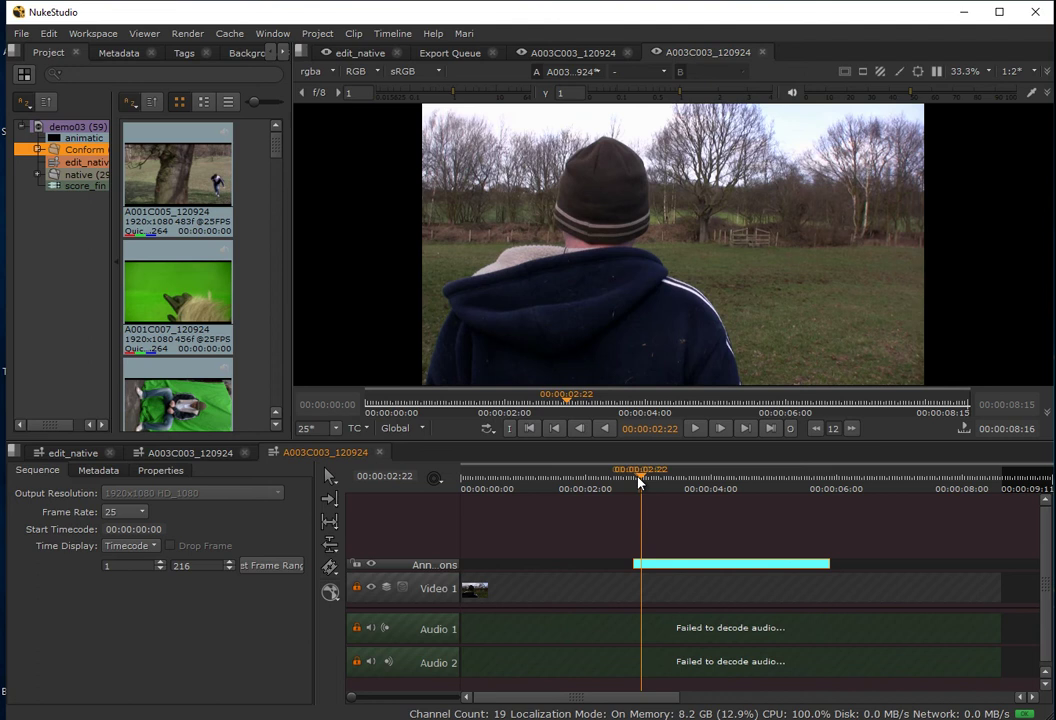
mouse_move(640, 482)
left_mouse_down()
mouse_move(754, 490)
mouse_move(695, 503)
mouse_move(818, 500)
mouse_move(767, 512)
mouse_move(797, 523)
left_mouse_up()
left_click_drag(735, 565, 924, 568)
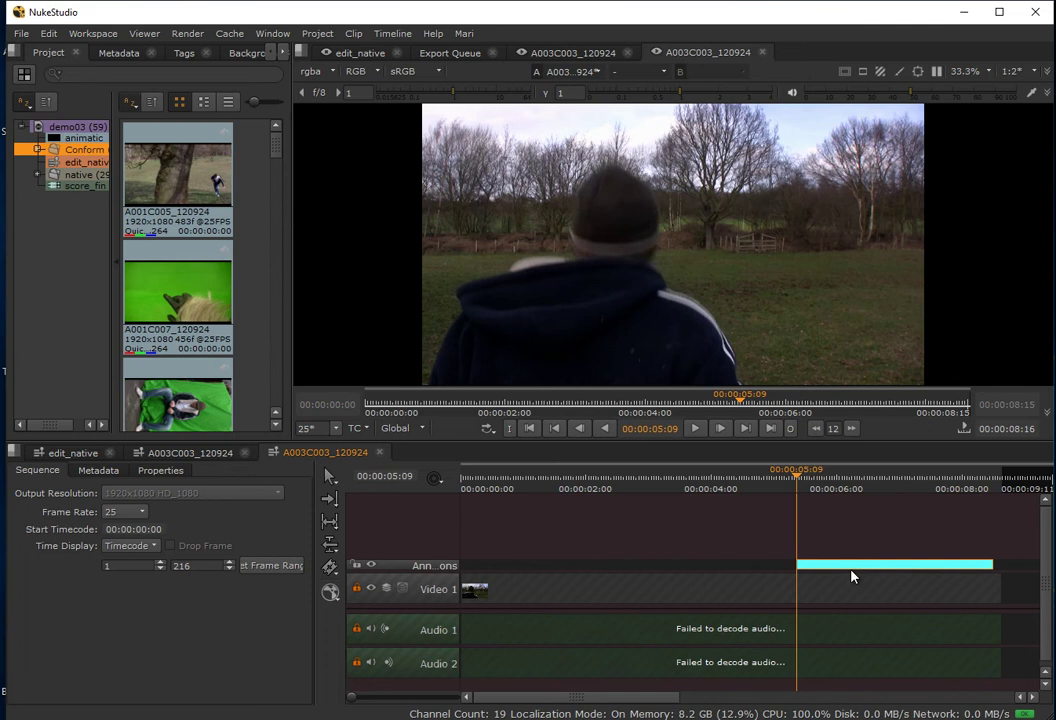
key("Delete")
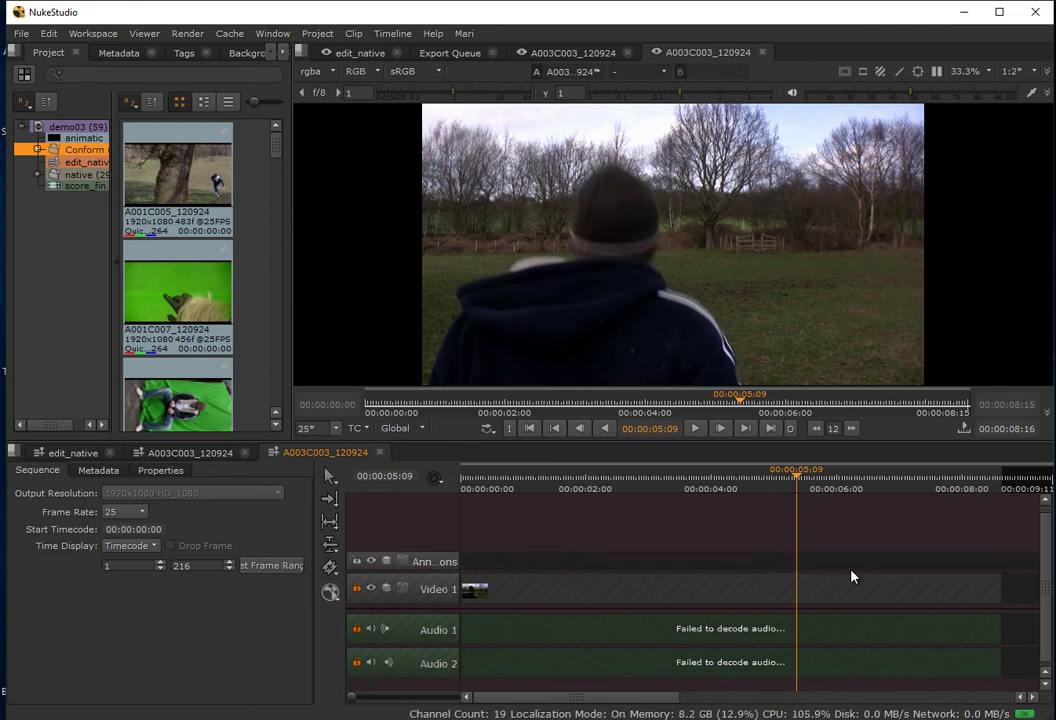
left_click(76, 455)
Close both A003C003_120924 tabs and add a sequence annotation spanning Shot22, 00:02:24:11 to 00:02:27:21.
left_click(379, 453)
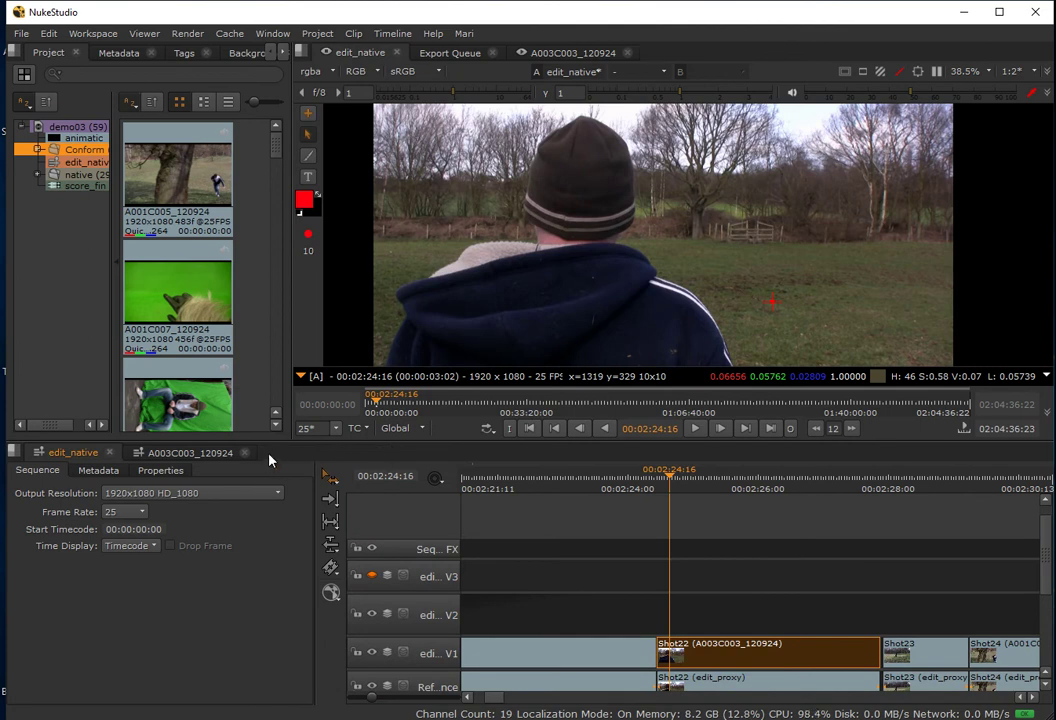
left_click(243, 454)
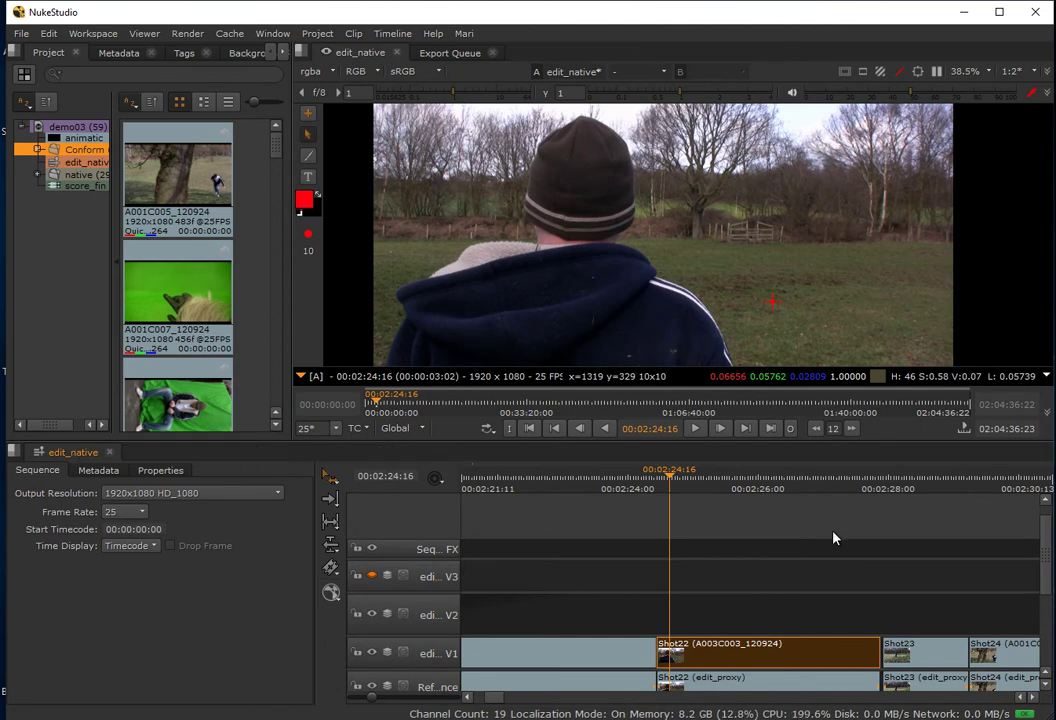
left_click_drag(664, 481, 705, 490)
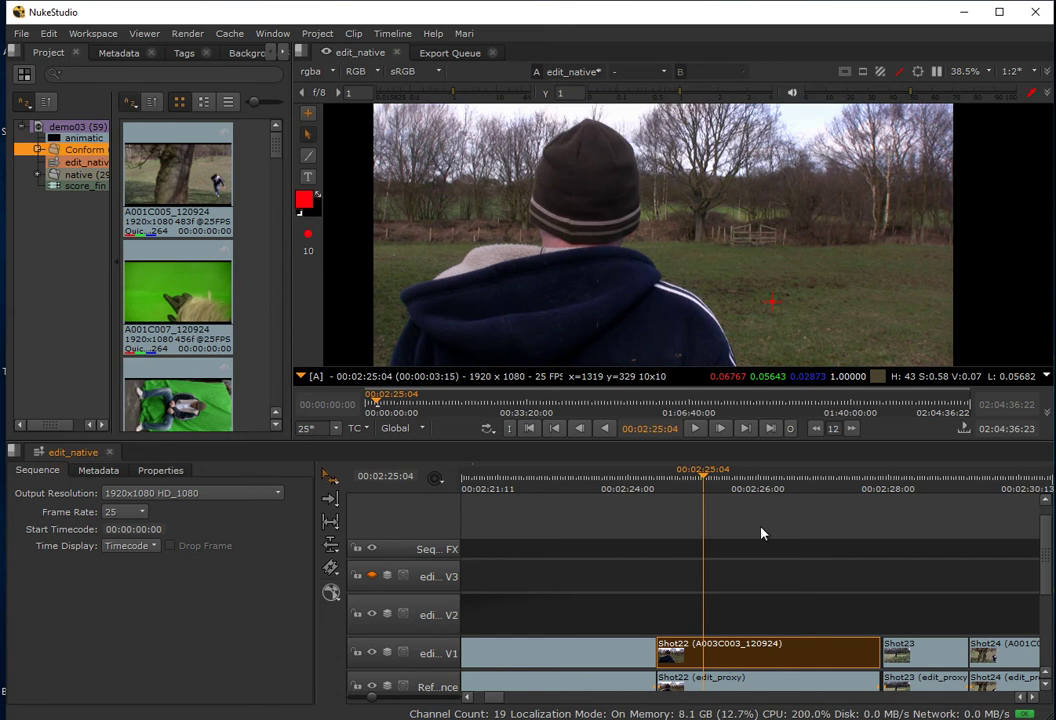
left_click(308, 116)
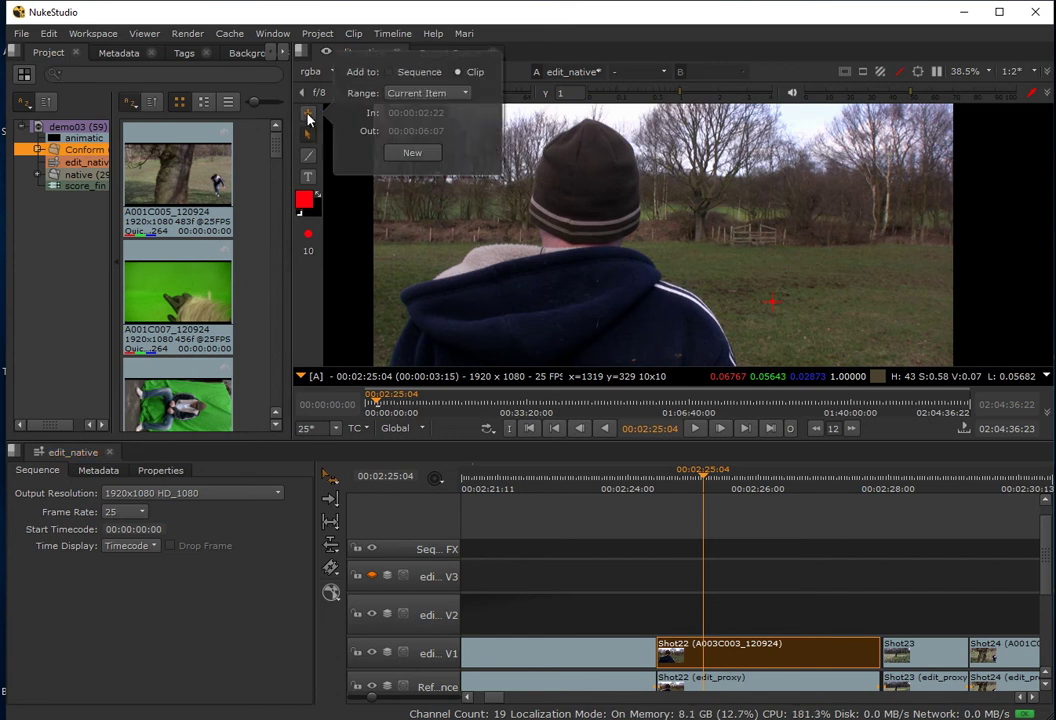
left_click(390, 73)
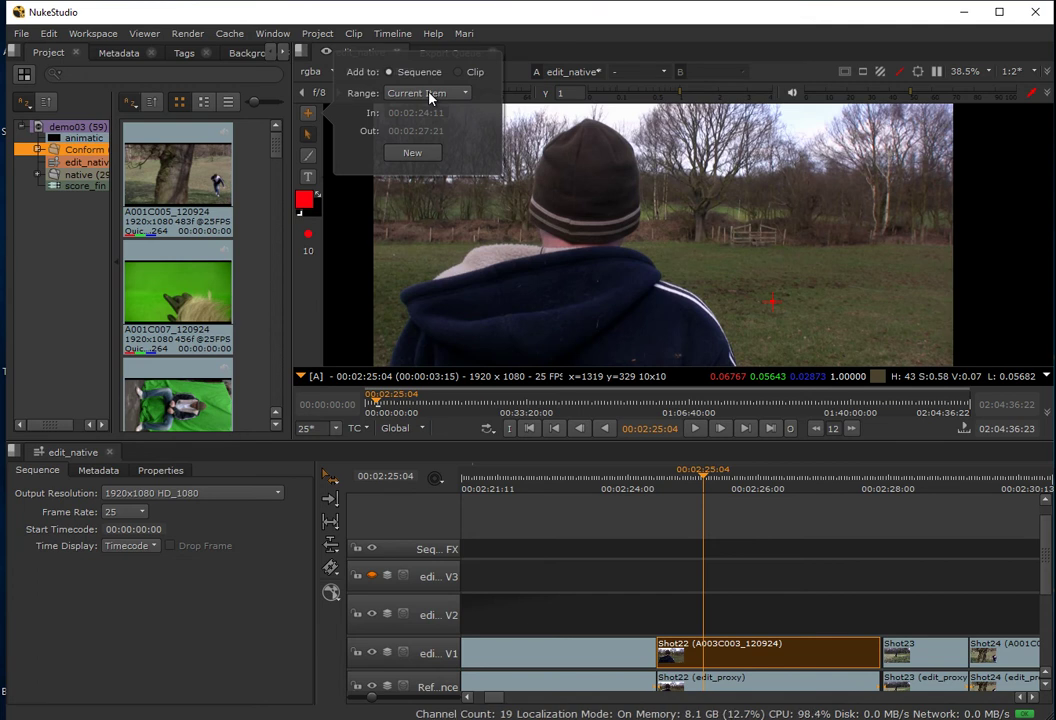
left_click(412, 153)
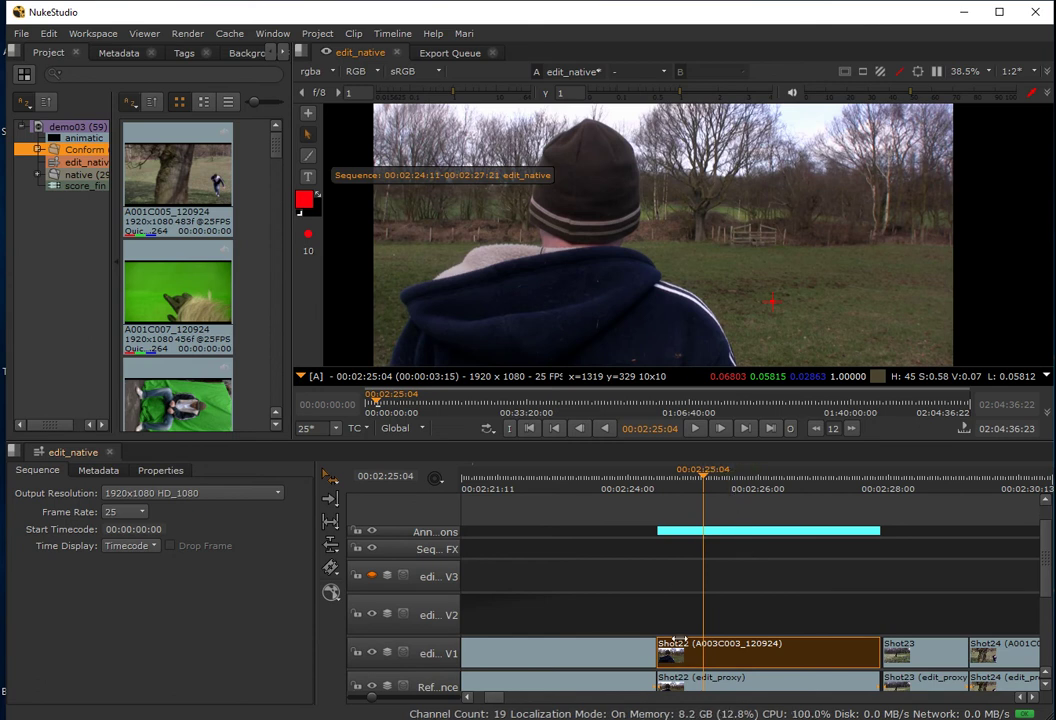
Add red 'sky replacement' text in Shot22's sky, then scrub through to check it.
left_click(747, 532)
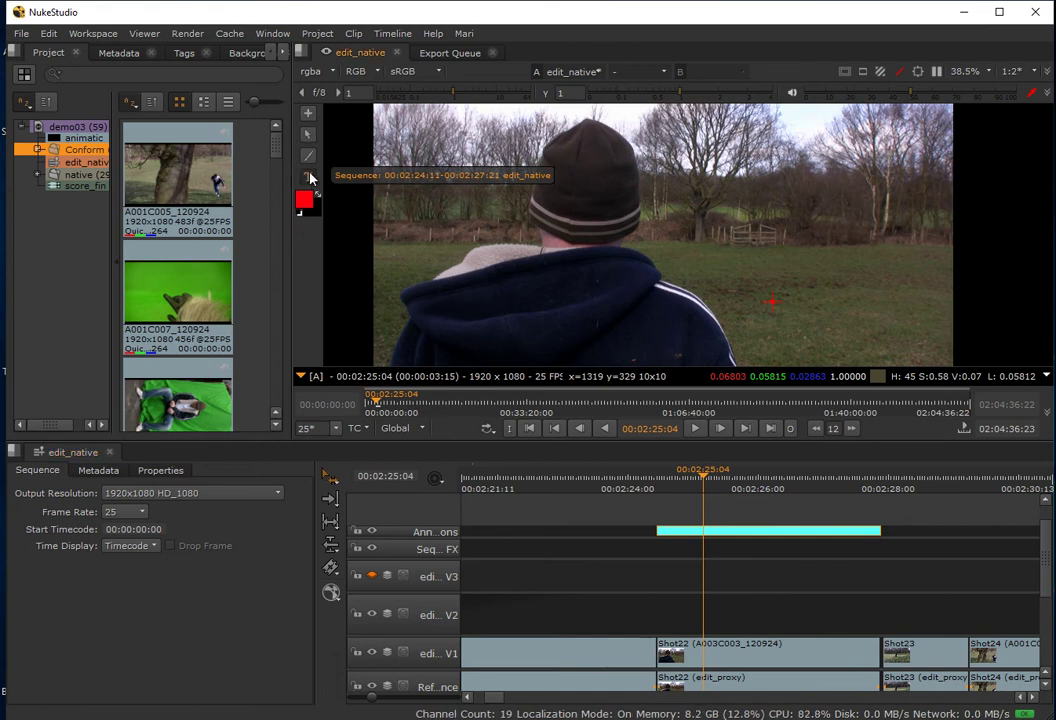
left_click(502, 183)
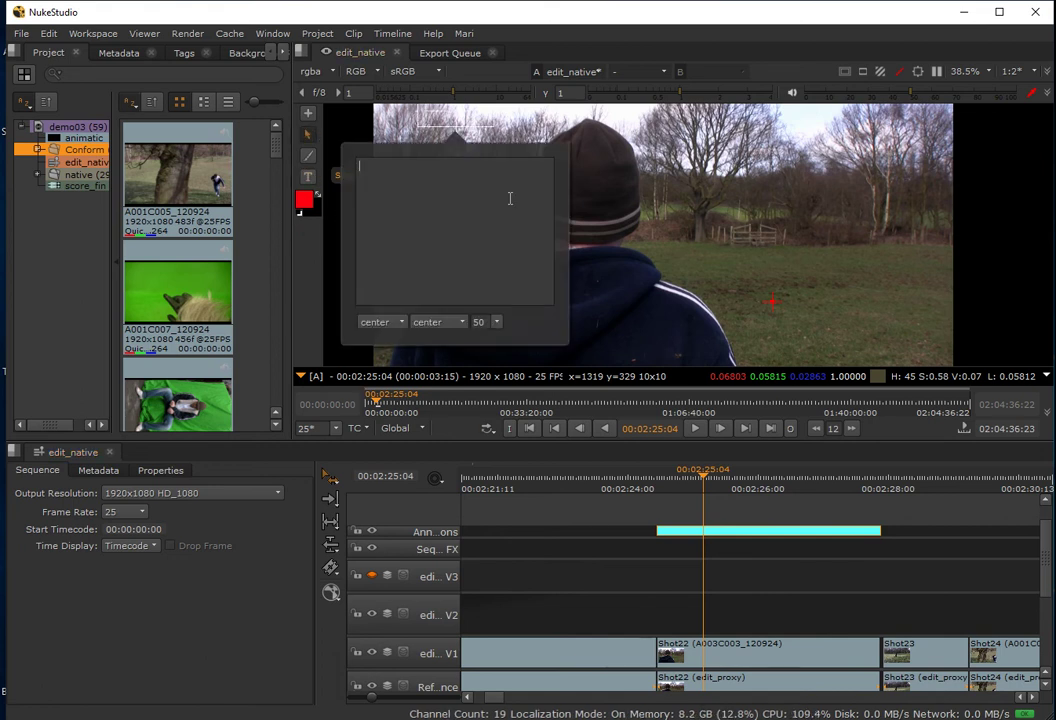
type("sky replacement")
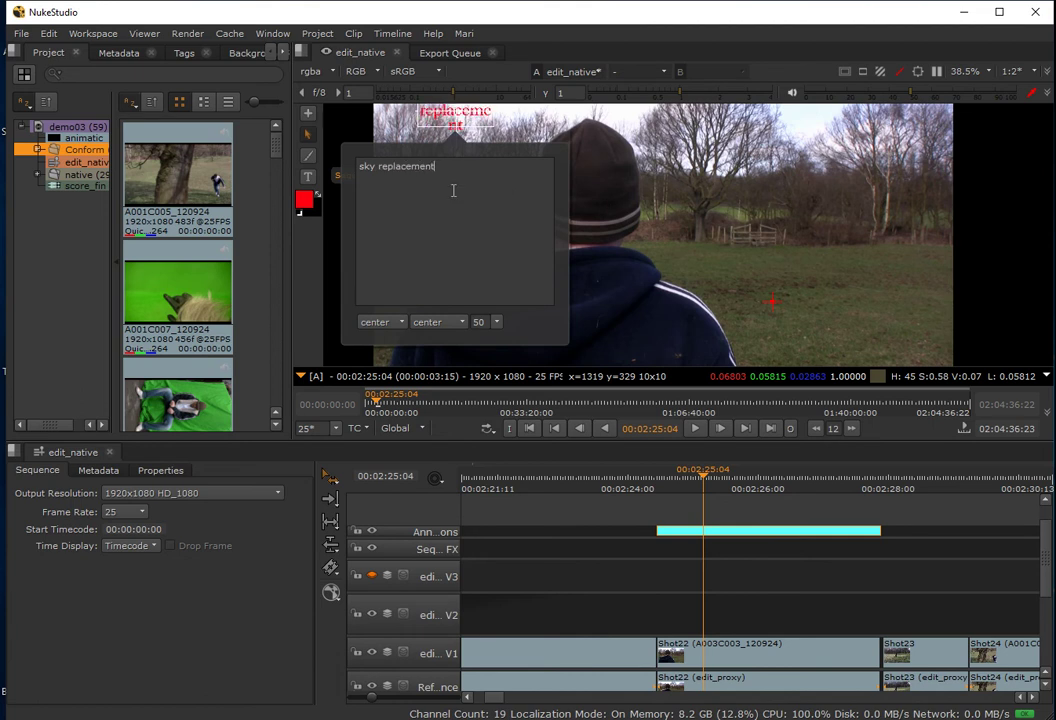
left_click(467, 136)
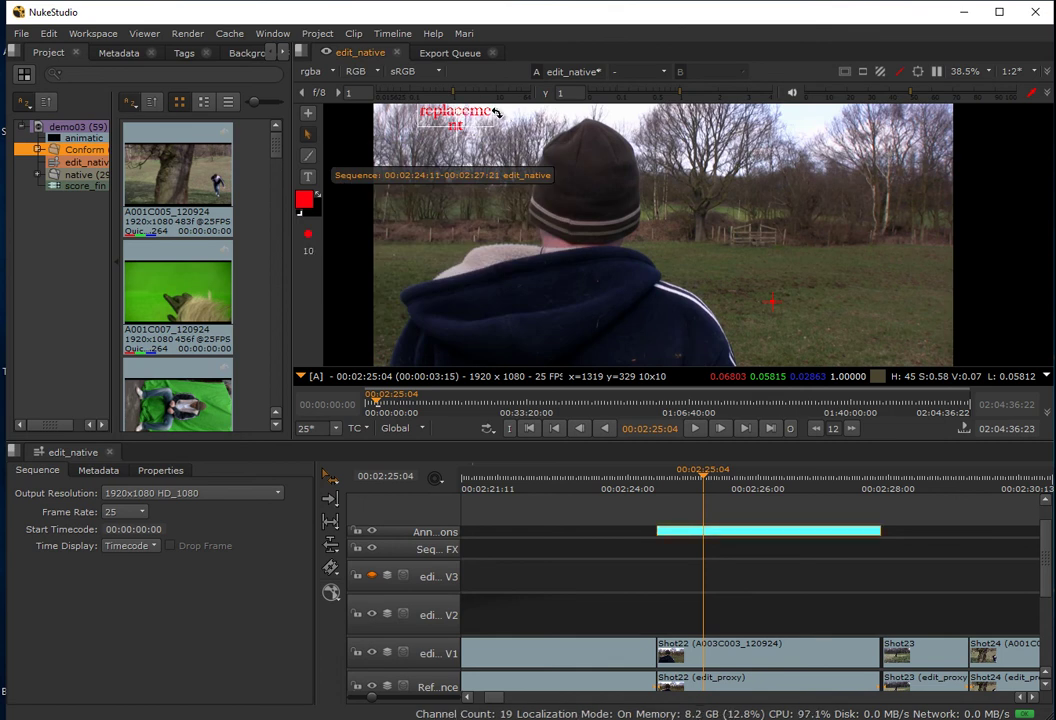
mouse_move(500, 123)
left_mouse_down()
mouse_move(537, 119)
mouse_move(540, 130)
left_mouse_up()
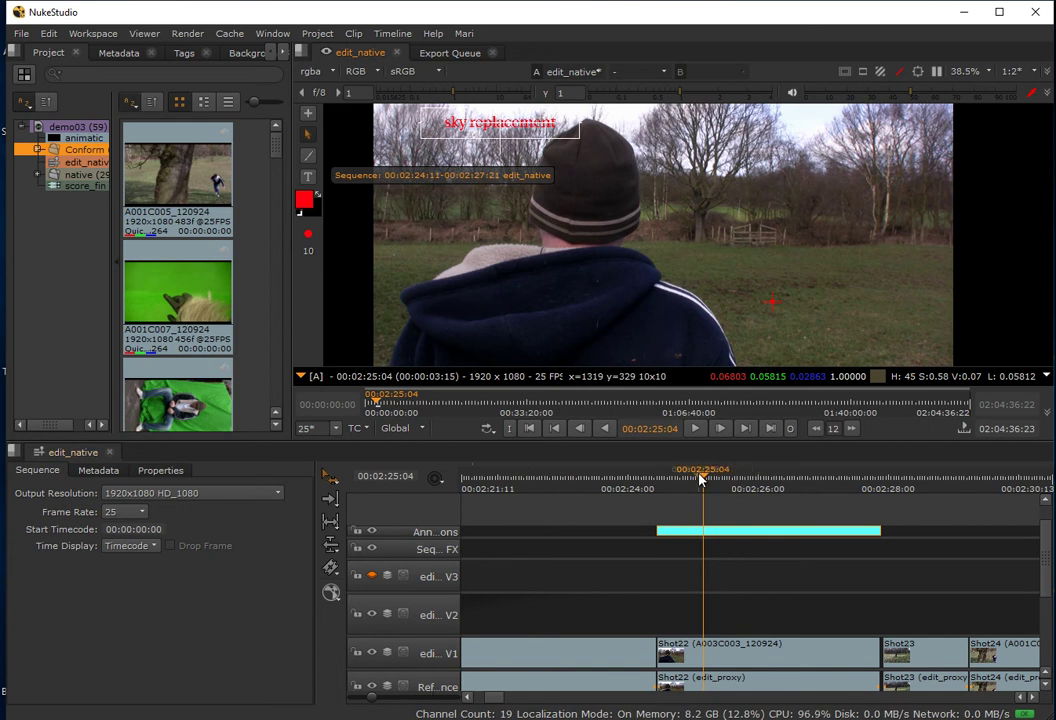
left_click_drag(612, 488, 908, 567)
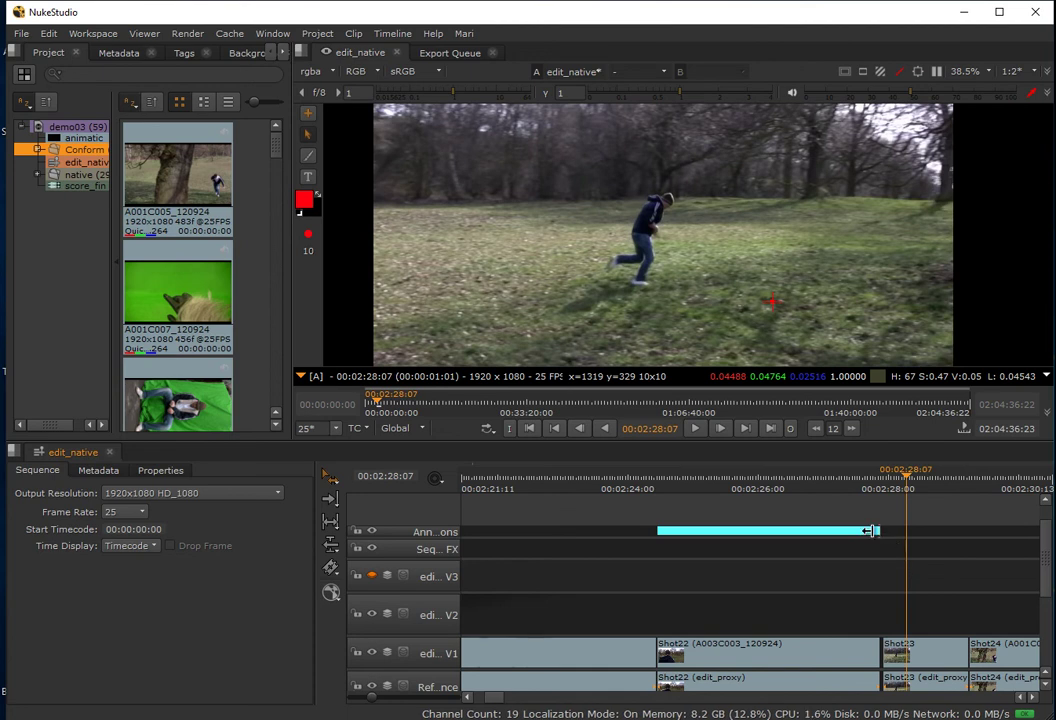
Extend the cyan annotation clip's right edge past the Shot22/Shot23 cut to 00:02:29:05.
left_click_drag(876, 531, 966, 533)
mouse_move(760, 514)
left_mouse_down()
mouse_move(942, 516)
mouse_move(771, 523)
mouse_move(667, 542)
mouse_move(924, 540)
mouse_move(846, 556)
mouse_move(807, 545)
left_mouse_up()
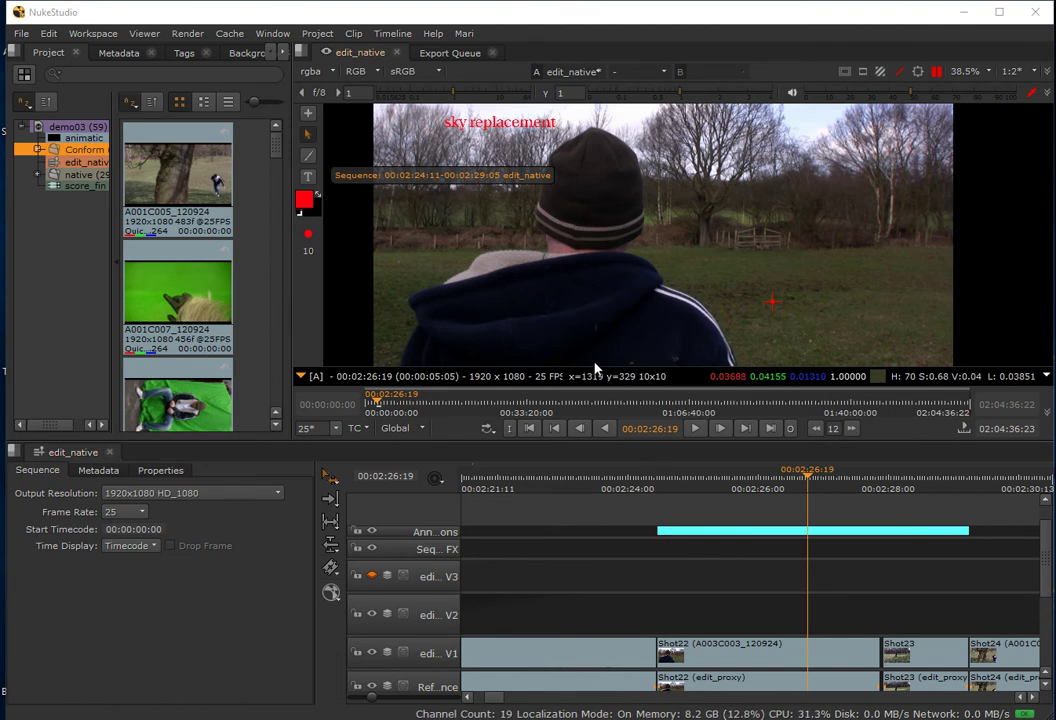
Create a second sequence-level annotation over Shot22.
left_click(308, 115)
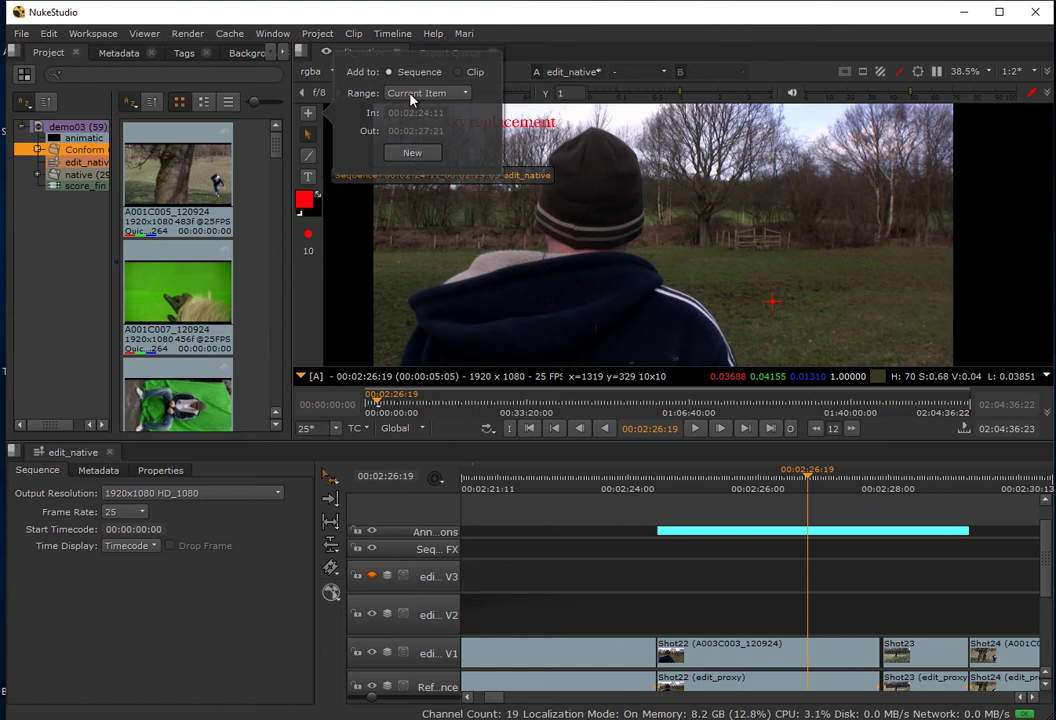
left_click(675, 668)
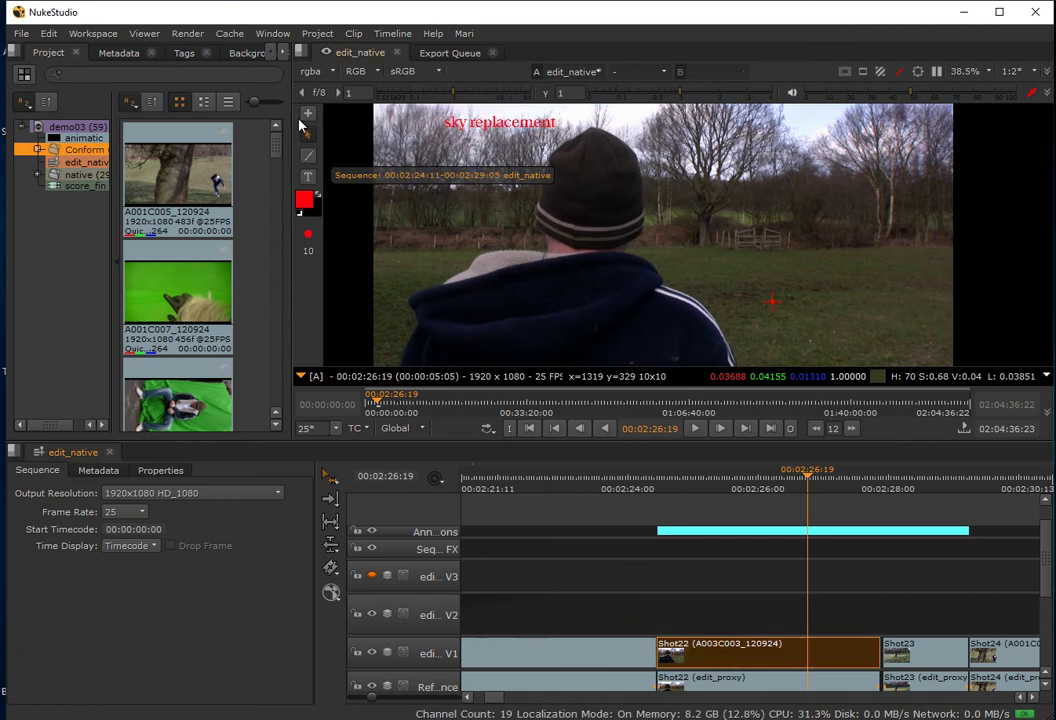
left_click(310, 115)
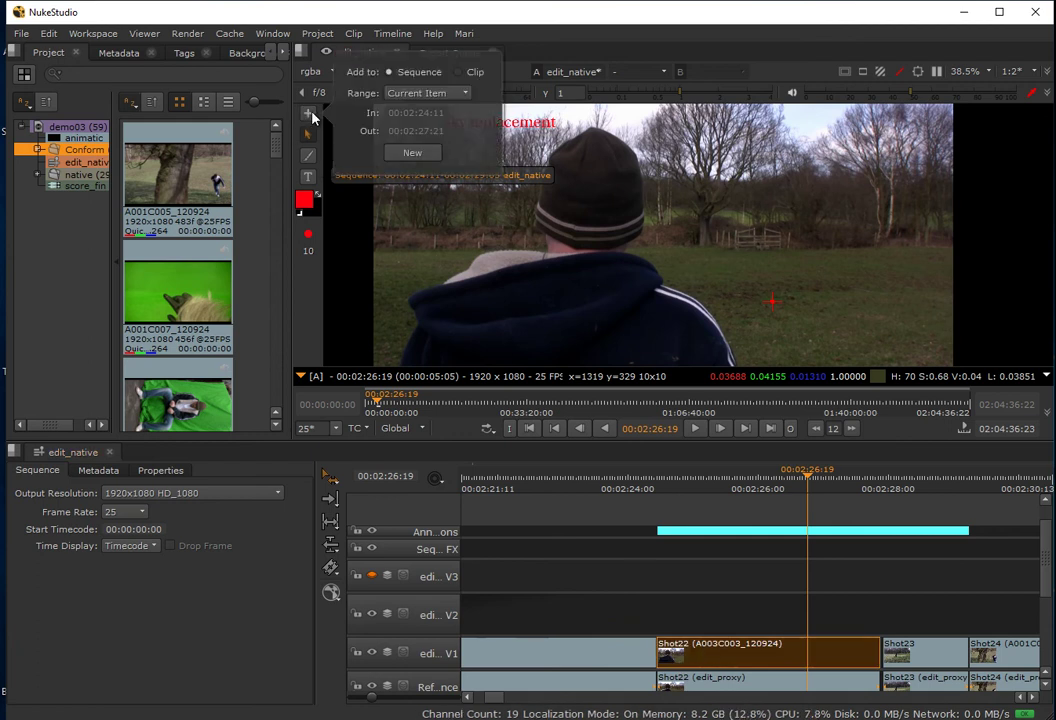
left_click(414, 154)
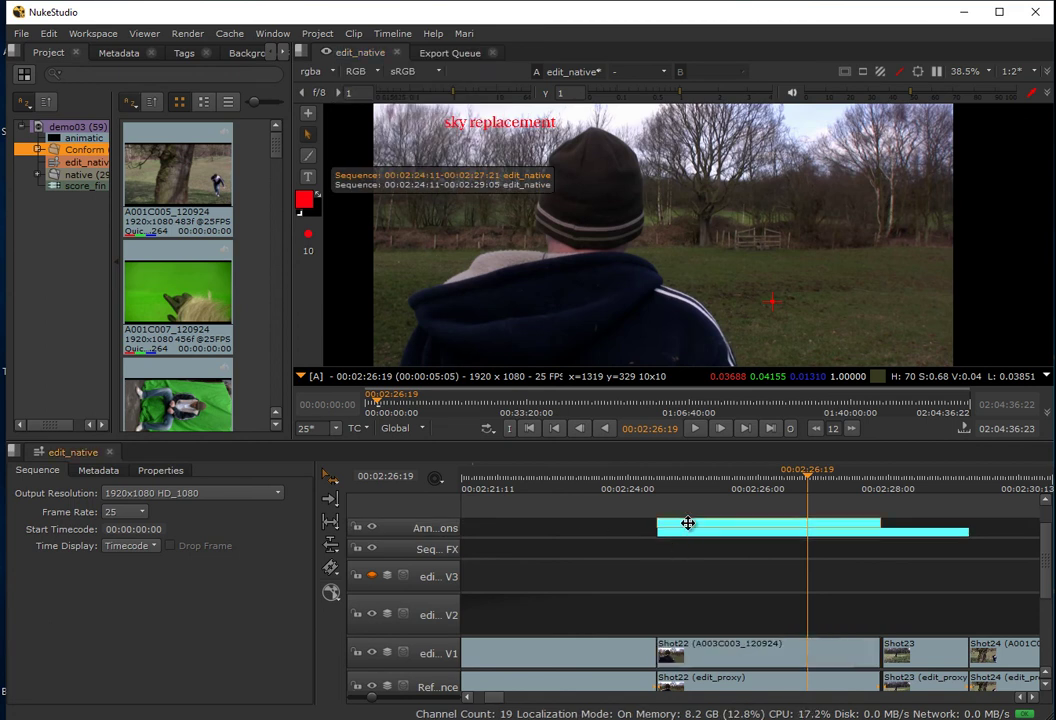
Set the new annotation's paint colour to dark green on the colour wheel.
left_click(688, 523)
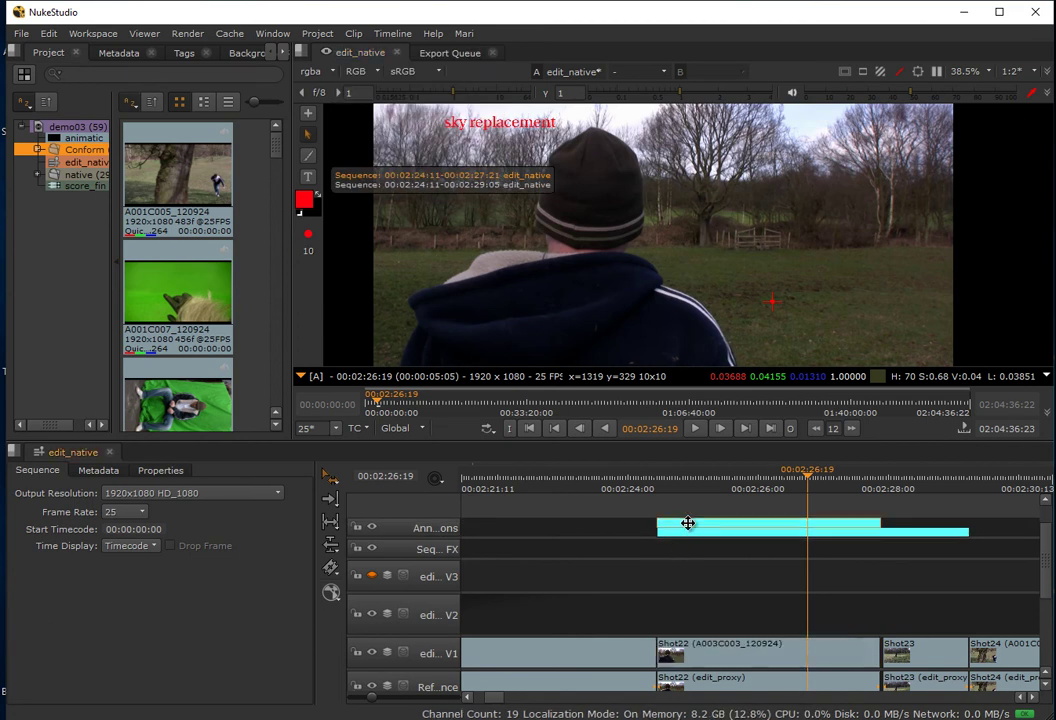
left_click(307, 201)
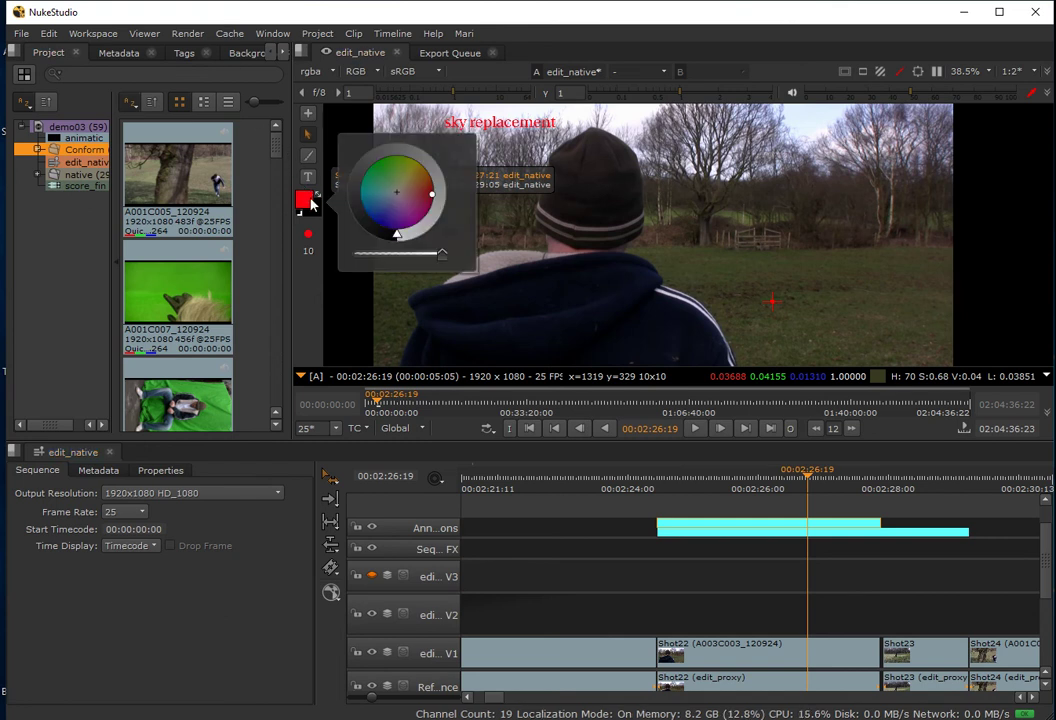
mouse_move(417, 200)
left_mouse_down()
mouse_move(401, 203)
mouse_move(420, 185)
mouse_move(370, 173)
mouse_move(372, 163)
left_mouse_up()
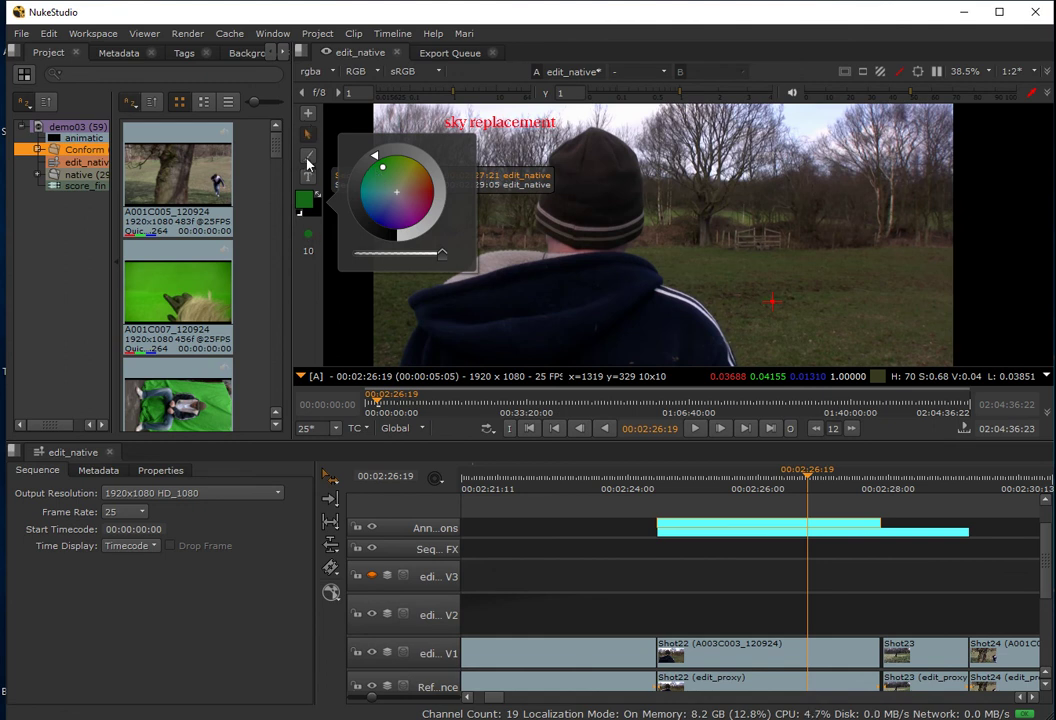
Use the Brush tool to paint a green walking figure beside the man in Shot22.
left_click(308, 160)
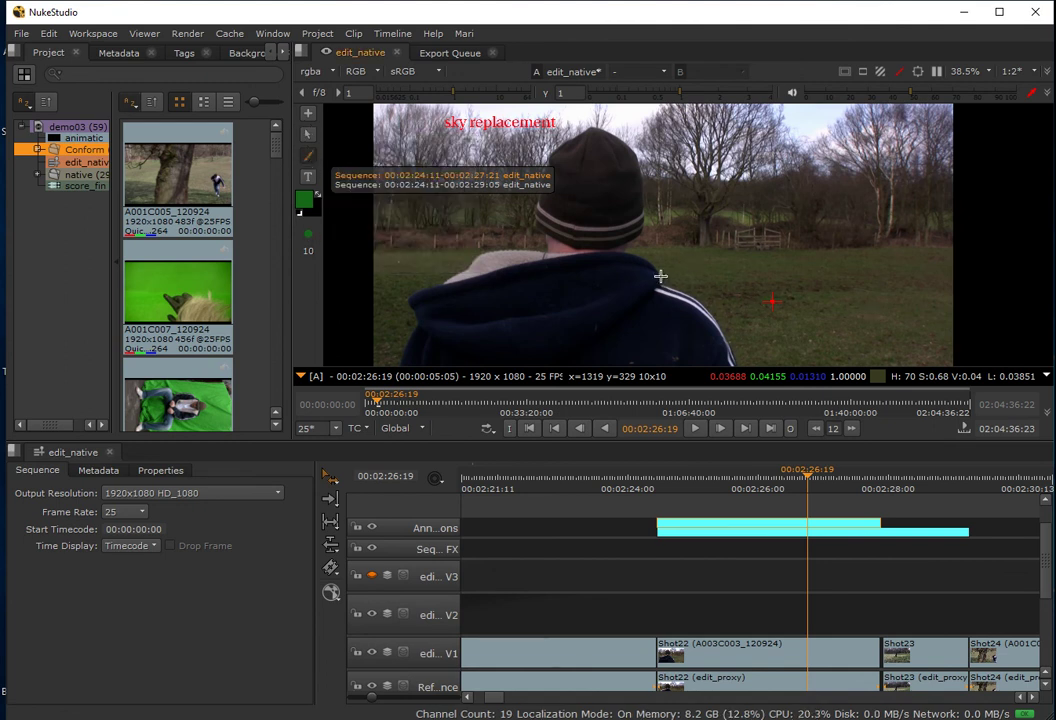
mouse_move(684, 236)
left_mouse_down()
mouse_move(685, 266)
mouse_move(668, 242)
mouse_move(687, 267)
mouse_move(683, 234)
mouse_move(720, 239)
mouse_move(725, 265)
mouse_move(730, 236)
mouse_move(729, 280)
mouse_move(736, 264)
mouse_move(732, 256)
mouse_move(725, 289)
mouse_move(746, 232)
mouse_move(671, 237)
mouse_move(668, 199)
mouse_move(734, 182)
mouse_move(742, 228)
mouse_move(699, 195)
mouse_move(716, 168)
mouse_move(703, 188)
mouse_move(679, 172)
mouse_move(776, 238)
left_mouse_up()
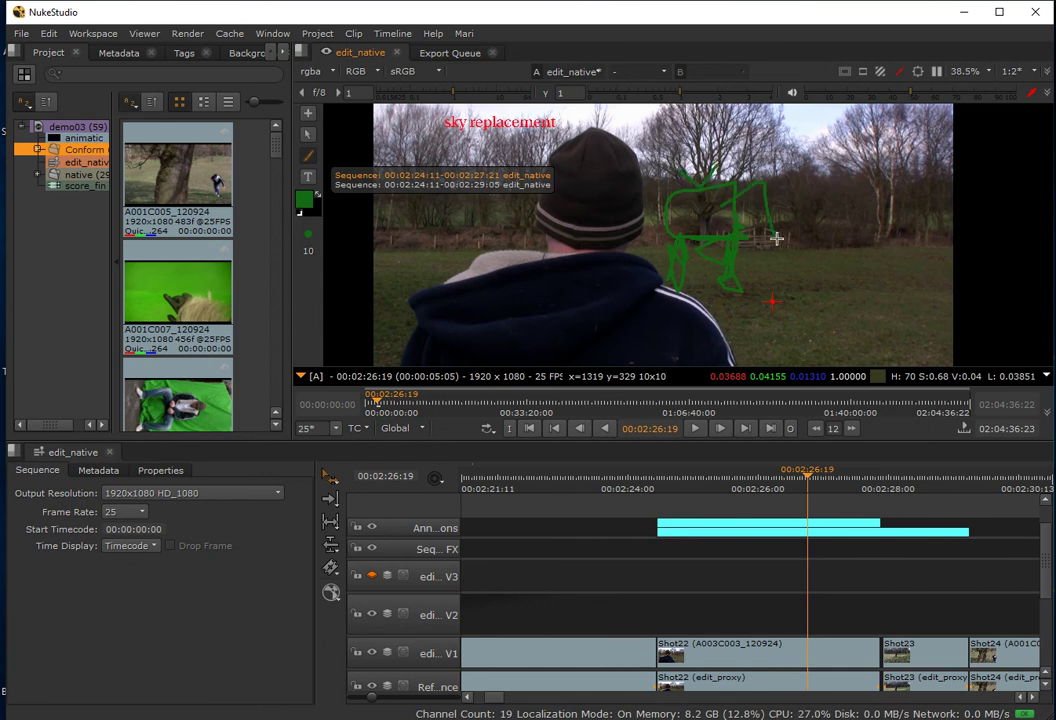
mouse_move(721, 203)
left_mouse_down()
mouse_move(759, 186)
mouse_move(771, 229)
mouse_move(718, 236)
mouse_move(699, 208)
mouse_move(659, 195)
mouse_move(646, 244)
mouse_move(646, 217)
mouse_move(662, 199)
mouse_move(667, 206)
mouse_move(644, 236)
left_mouse_up()
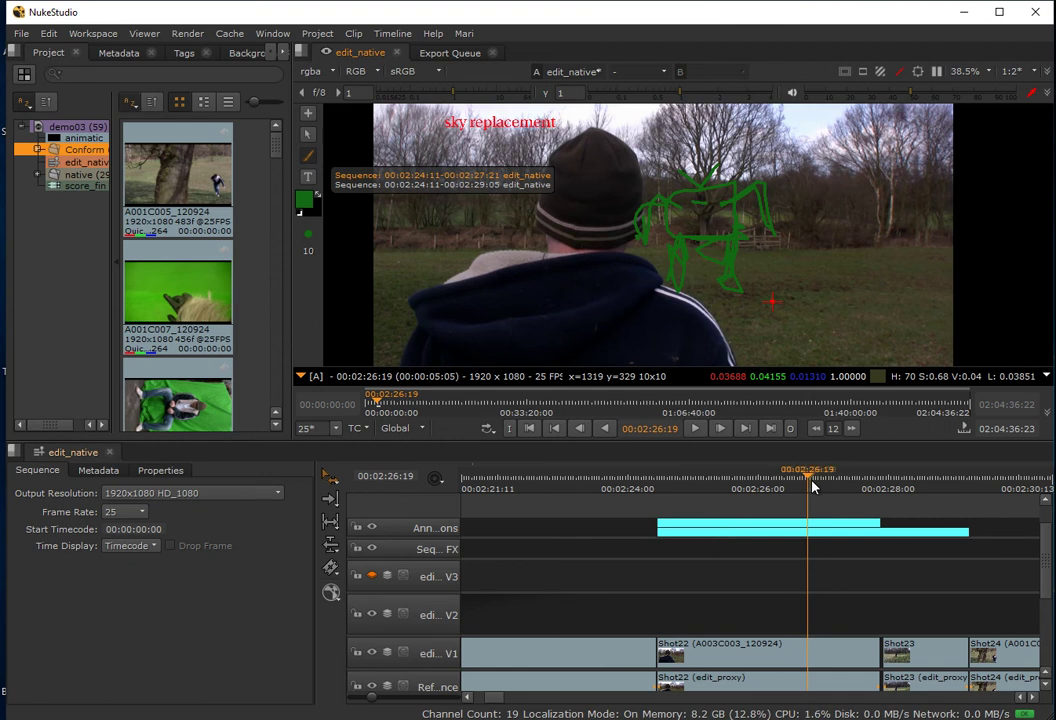
Scrub through Shot22 to review its annotations, then move the playhead to empty 00:53:06:10.
left_click_drag(812, 486, 780, 521)
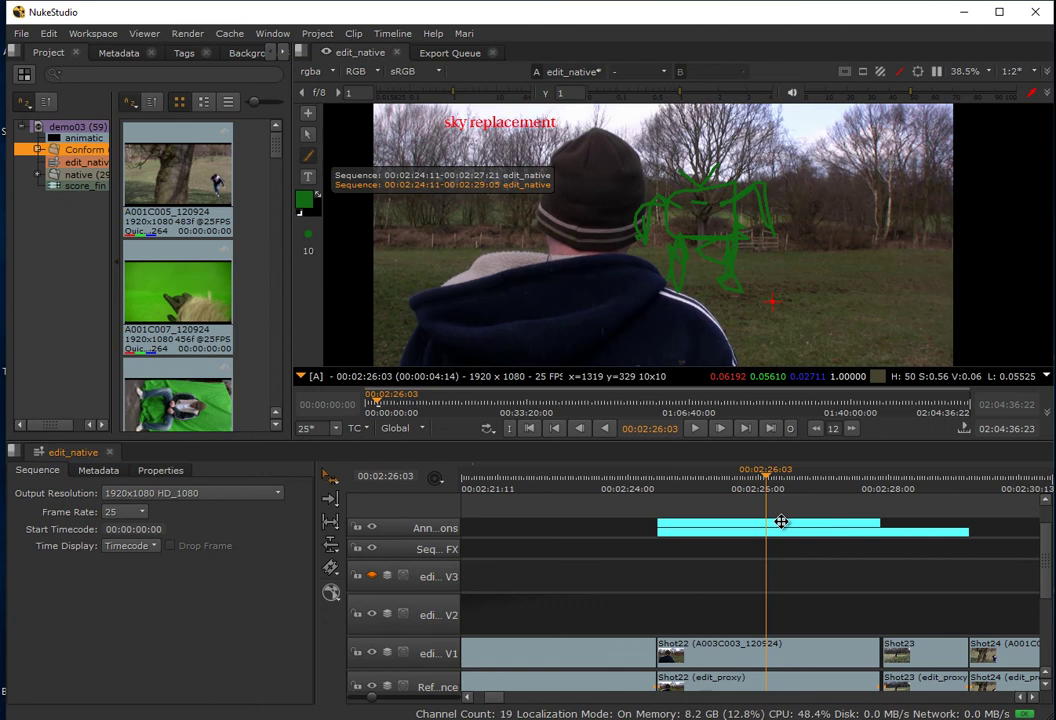
left_click(680, 486)
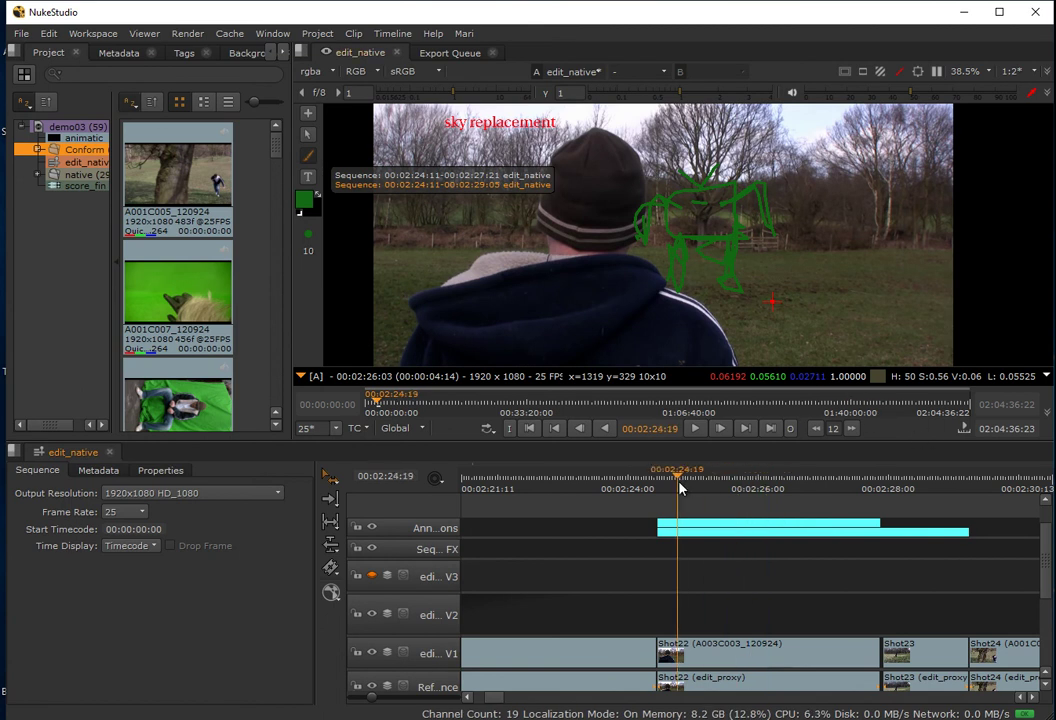
left_click_drag(680, 486, 737, 469)
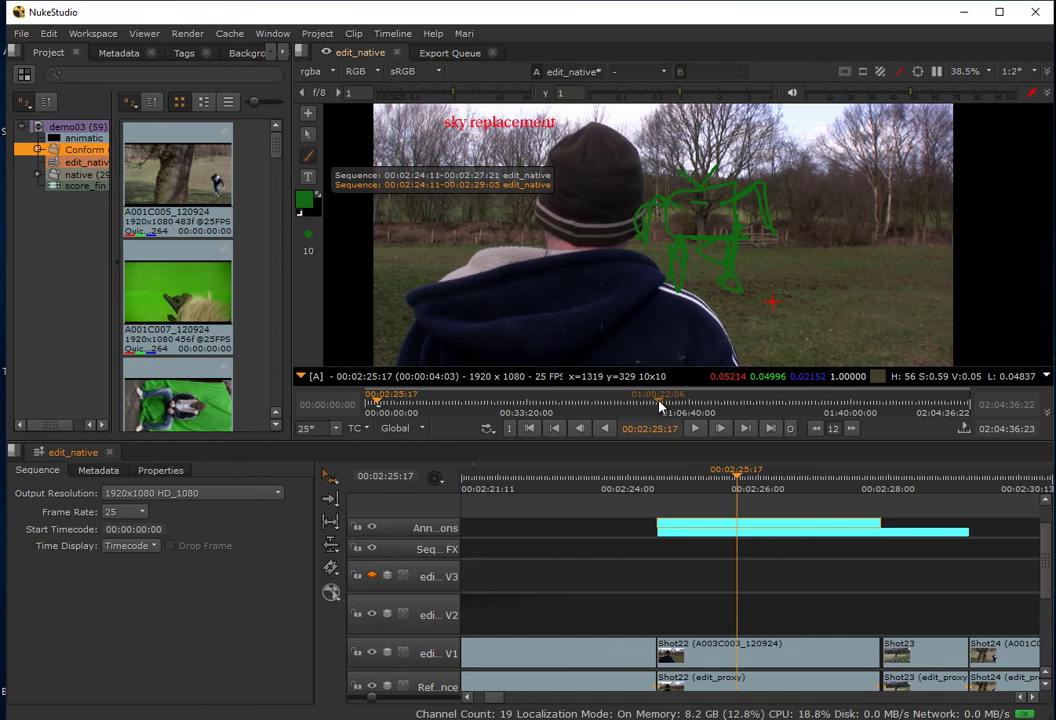
left_click_drag(697, 405, 620, 414)
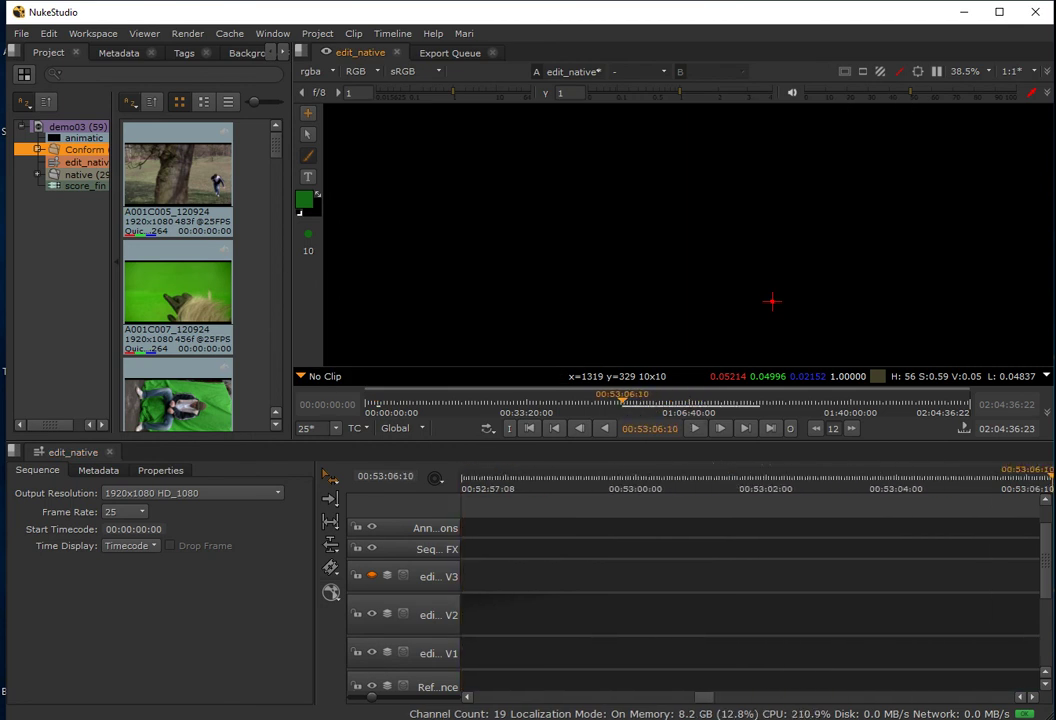
Return the playhead to the sequence start and zoom the timeline in on the clips.
left_click_drag(717, 697, 497, 714)
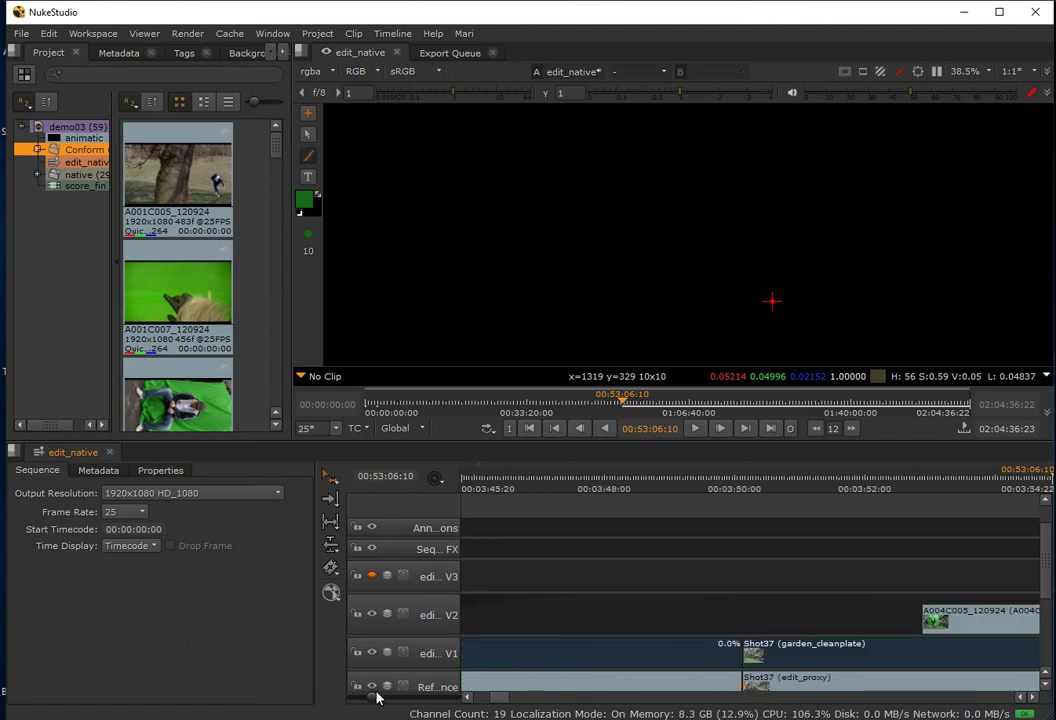
left_click_drag(378, 697, 349, 700)
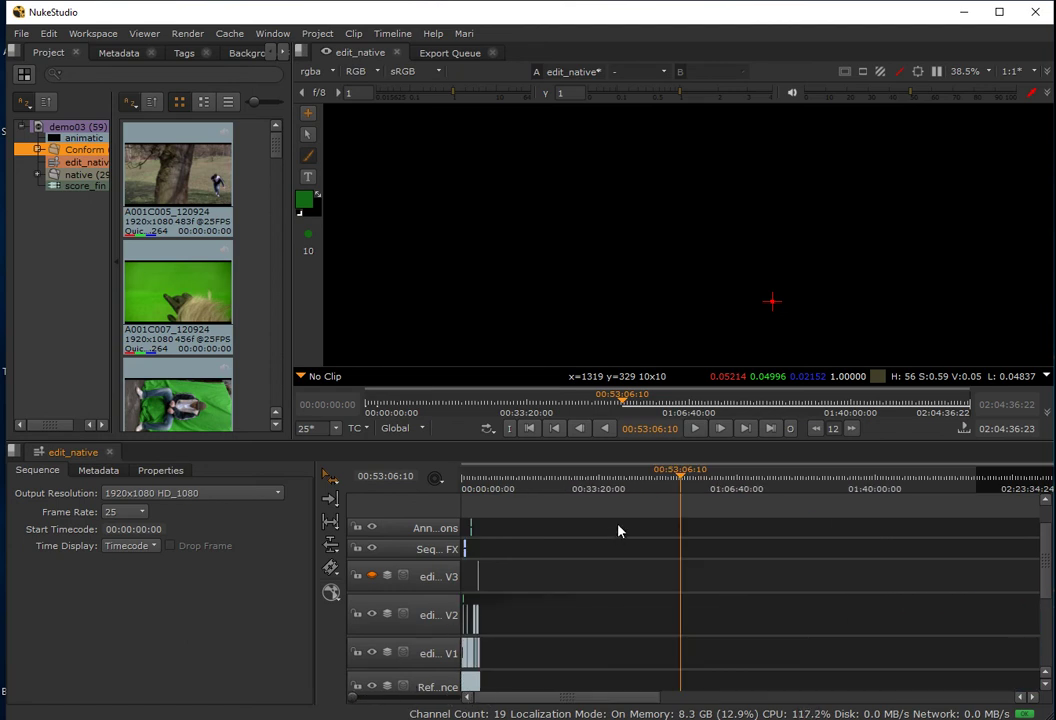
left_click_drag(610, 483, 400, 507)
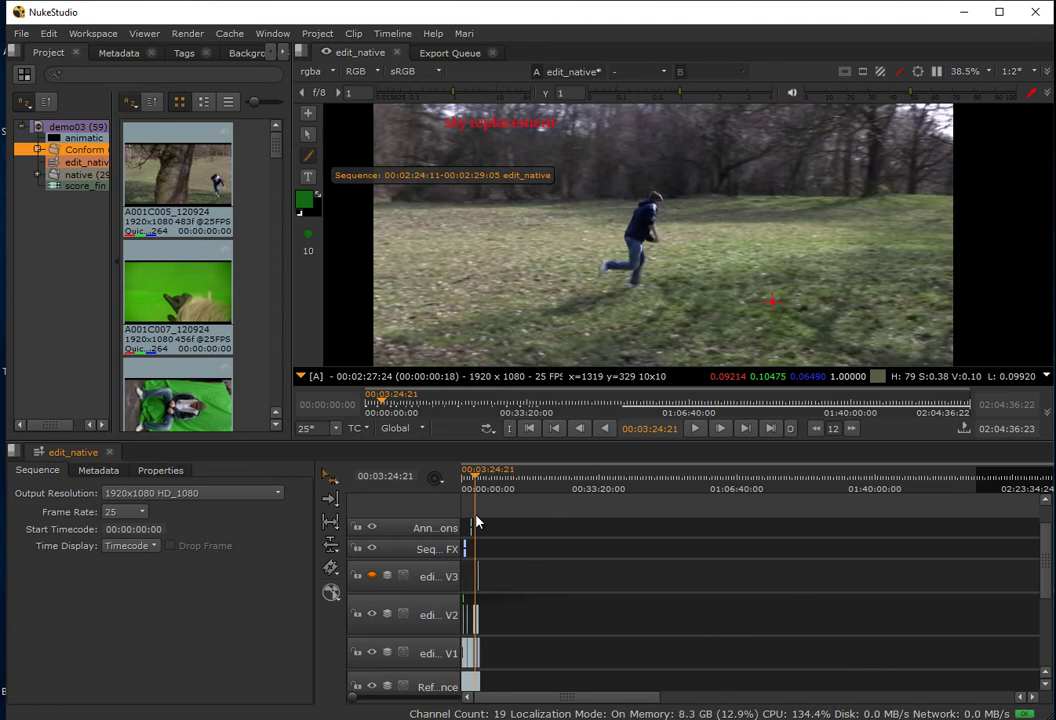
key("equal")
key("equal")
key("equal")
key("equal")
key("equal")
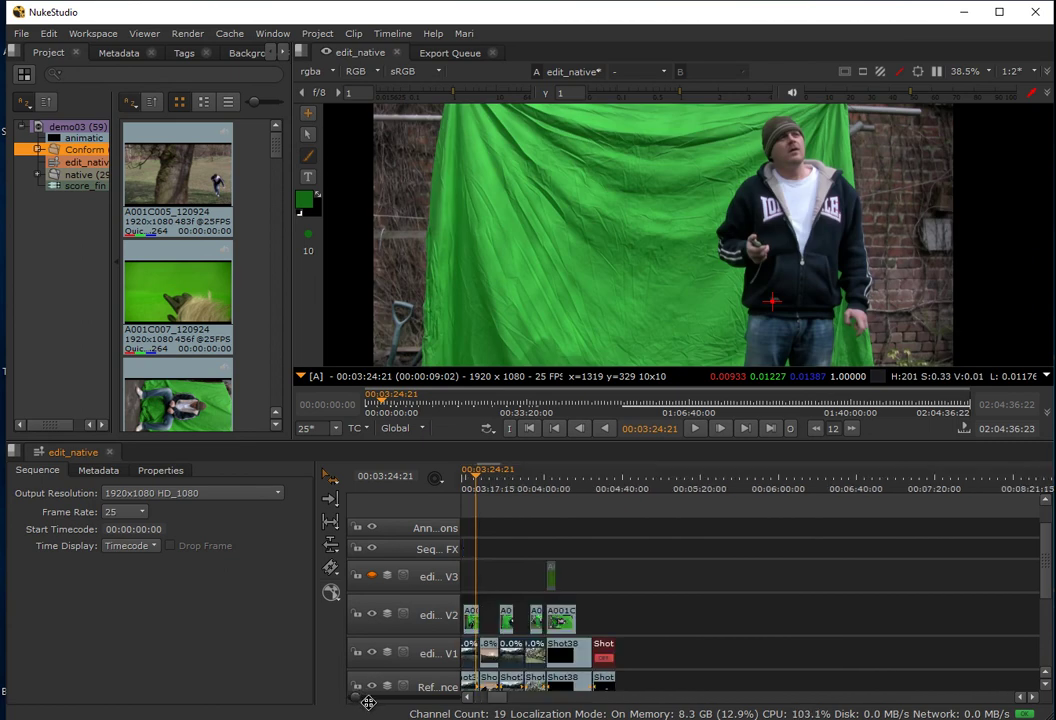
key("equal")
key("minus")
key("minus")
key("minus")
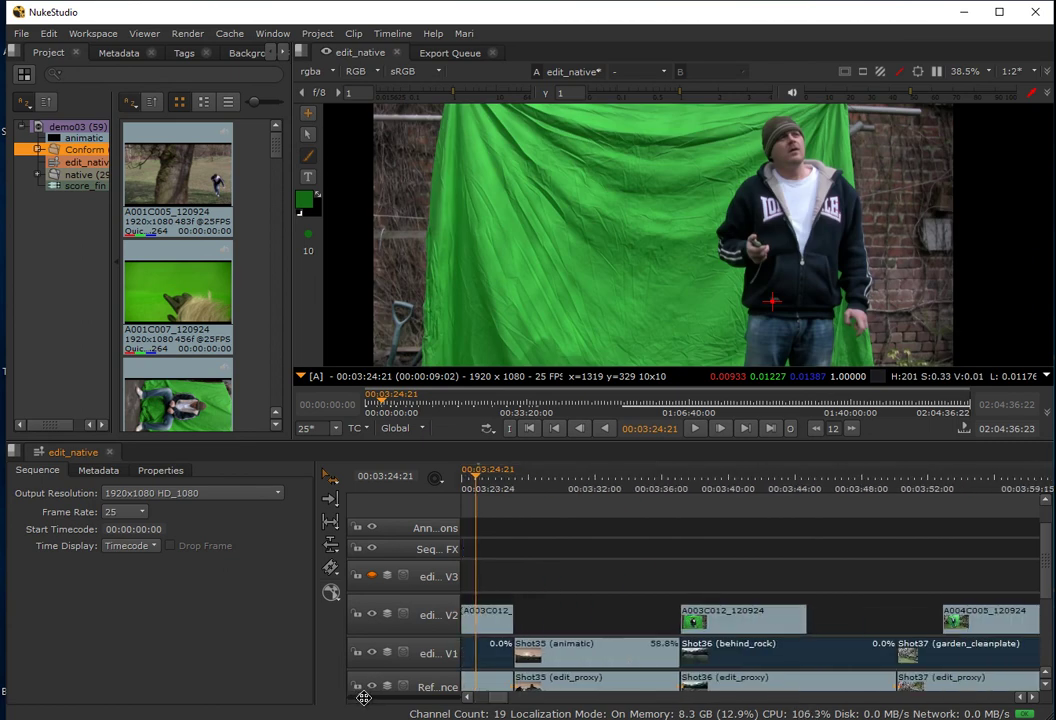
key("equal")
key("equal")
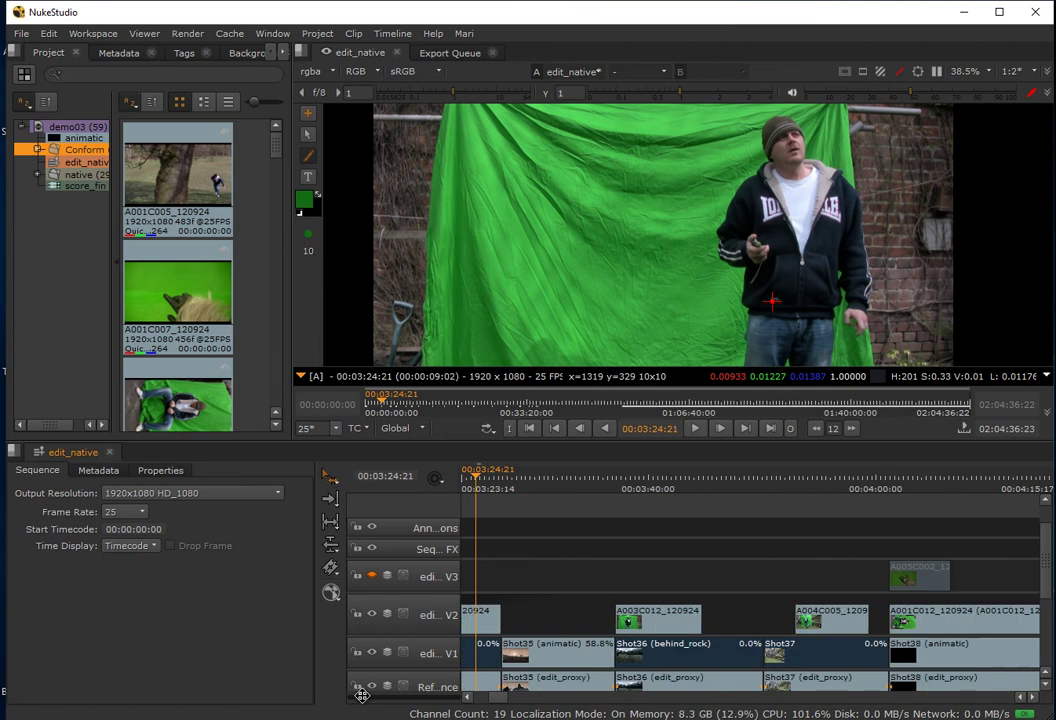
Step back through edit points and scroll left to Shot22 and the Annotations track.
key("Up")
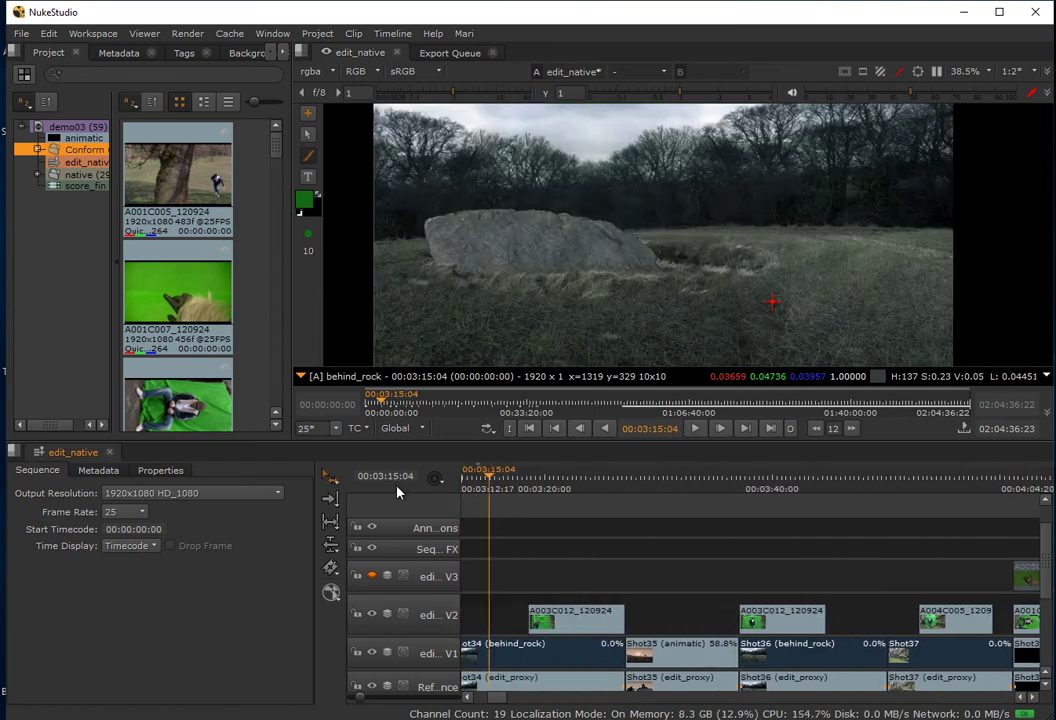
key("Up")
key("Up")
key("Up")
key("Up")
key("Up")
key("Up")
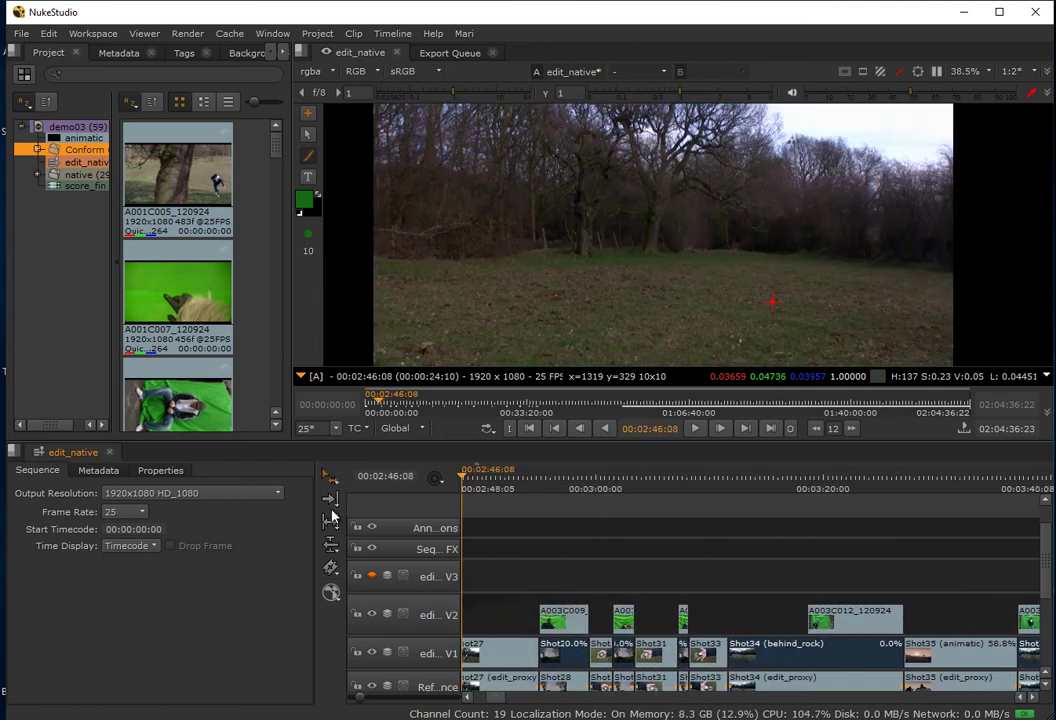
left_click_drag(333, 515, 501, 522)
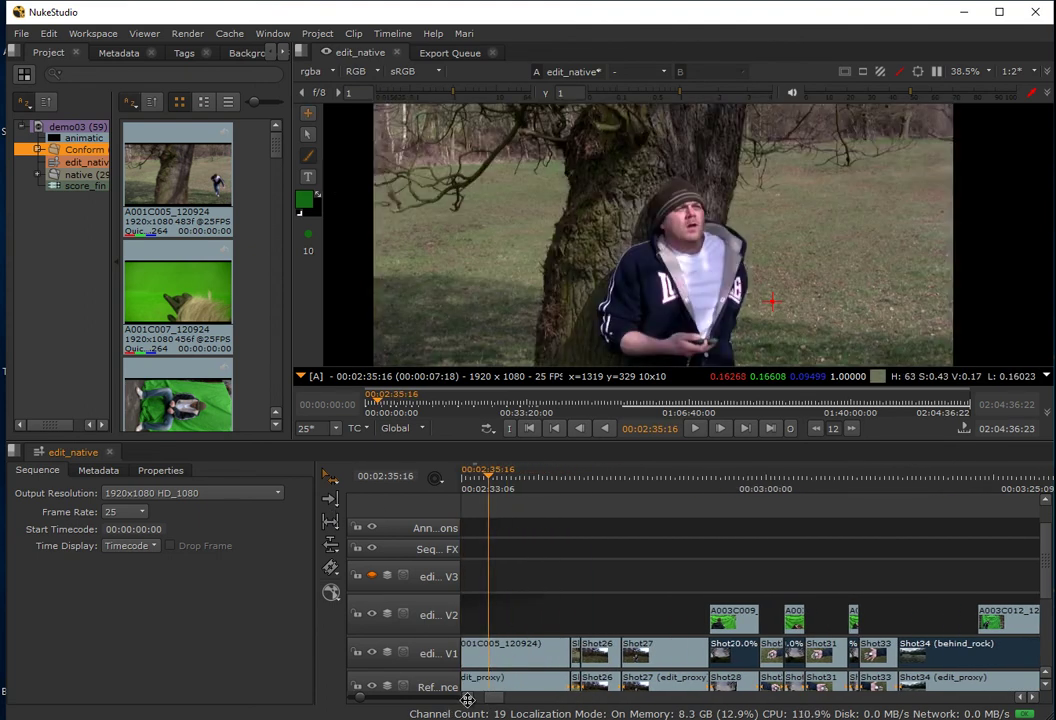
scroll(467, 698, "left", 5)
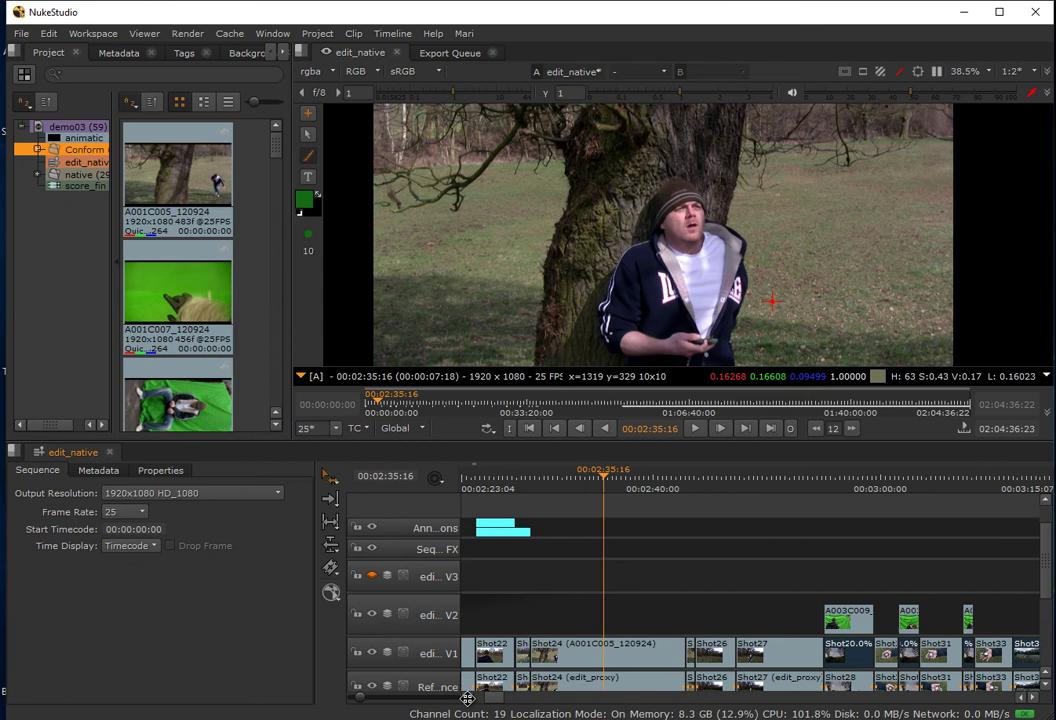
scroll(467, 698, "left", 4)
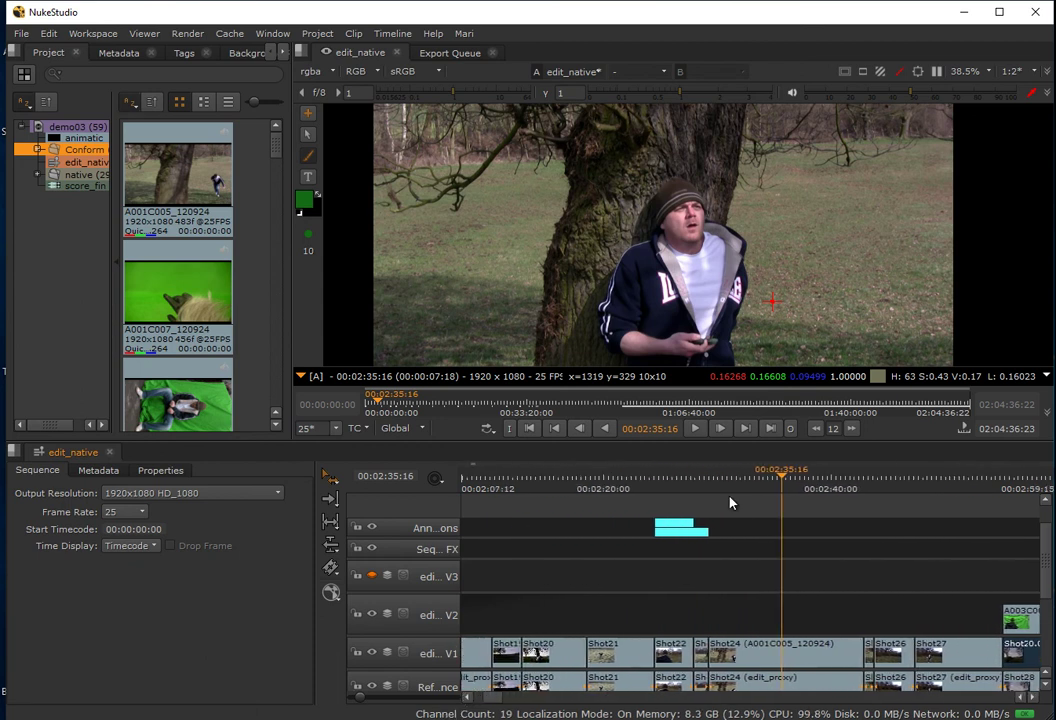
Move the playhead into Shot22 at 00:02:26:23, showing its annotations.
mouse_move(779, 467)
left_mouse_down()
mouse_move(629, 482)
mouse_move(675, 497)
left_mouse_up()
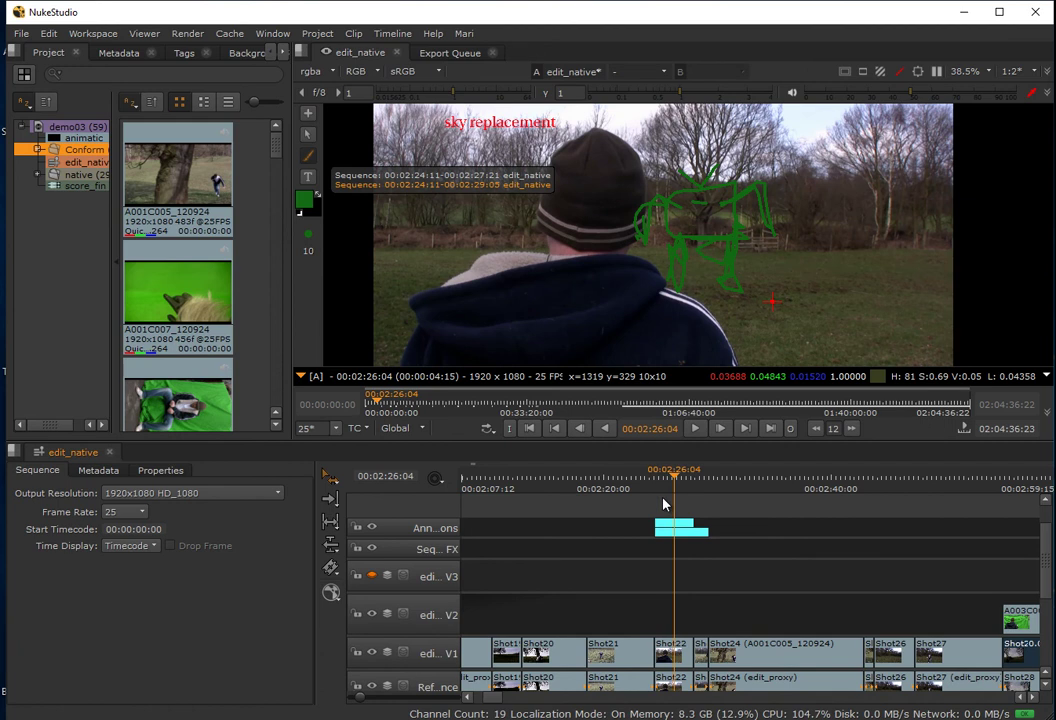
left_click(675, 481)
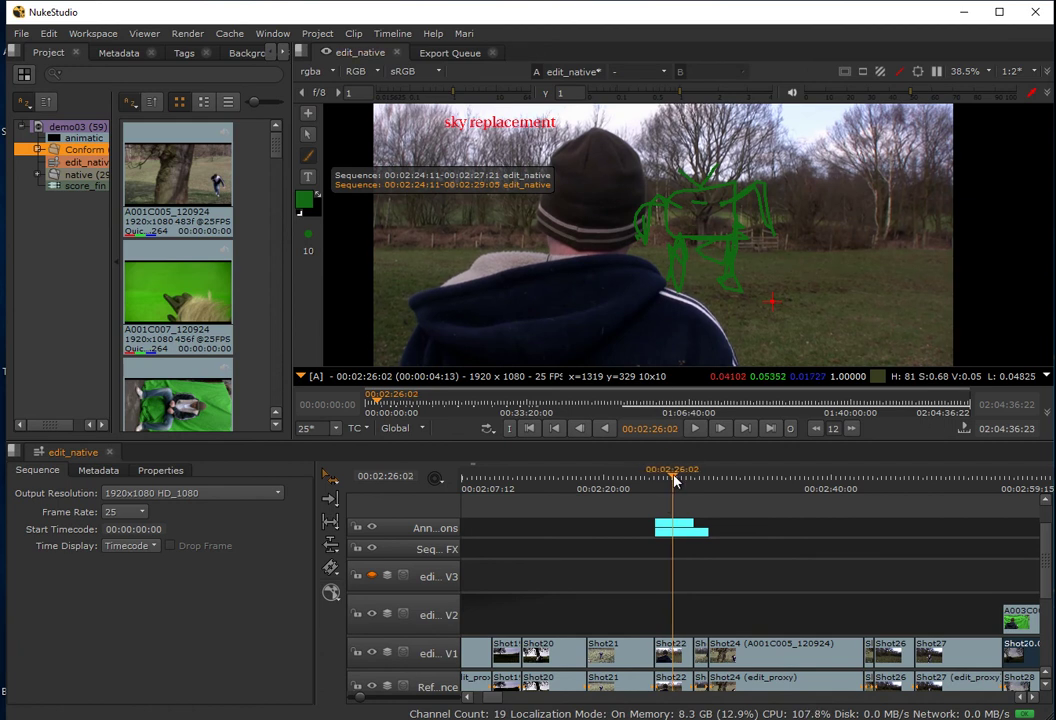
left_click_drag(675, 481, 684, 483)
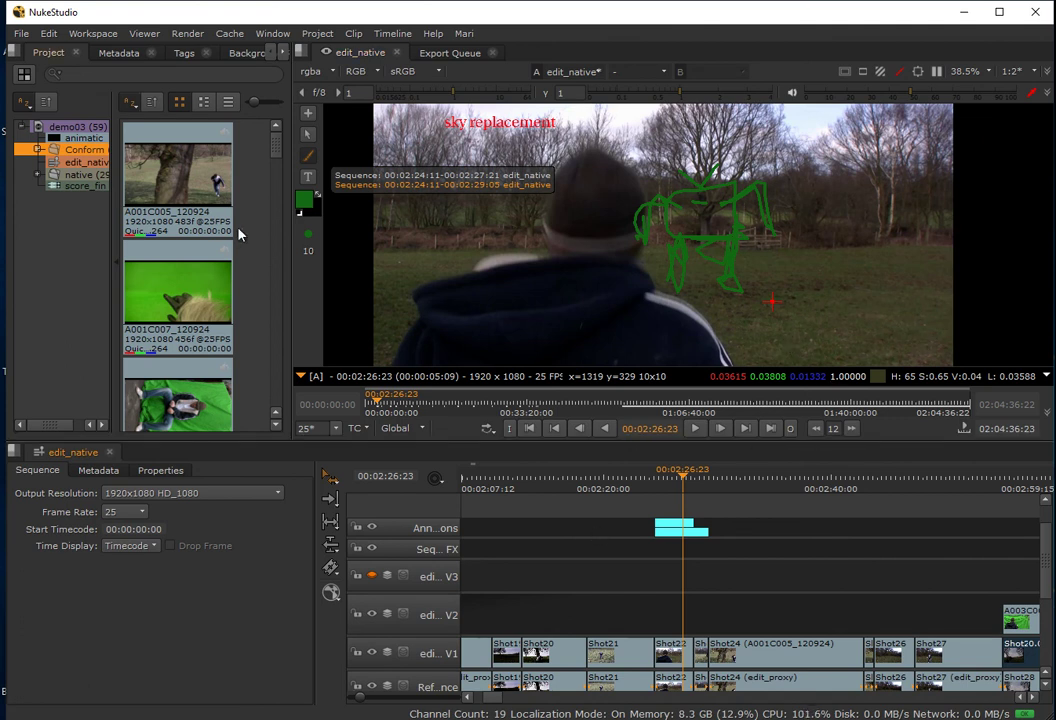
Change the annotation paint colour to a bright orange on the colour wheel.
left_click(305, 203)
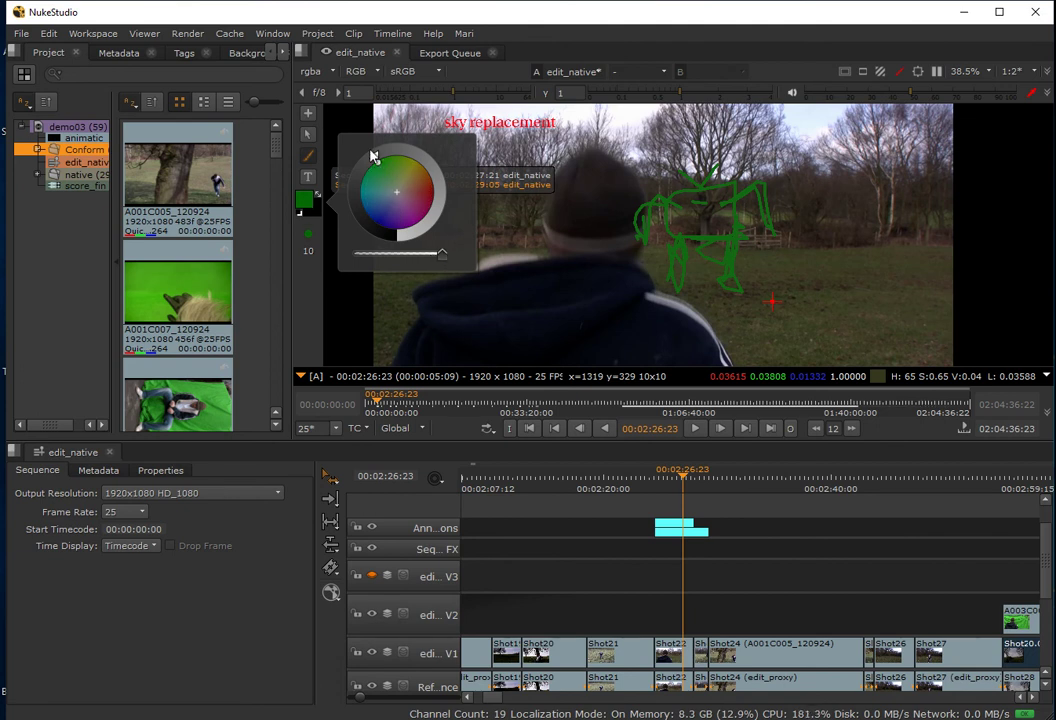
mouse_move(373, 157)
left_mouse_down()
mouse_move(405, 145)
mouse_move(445, 163)
mouse_move(437, 203)
mouse_move(438, 177)
left_mouse_up()
left_click(423, 168)
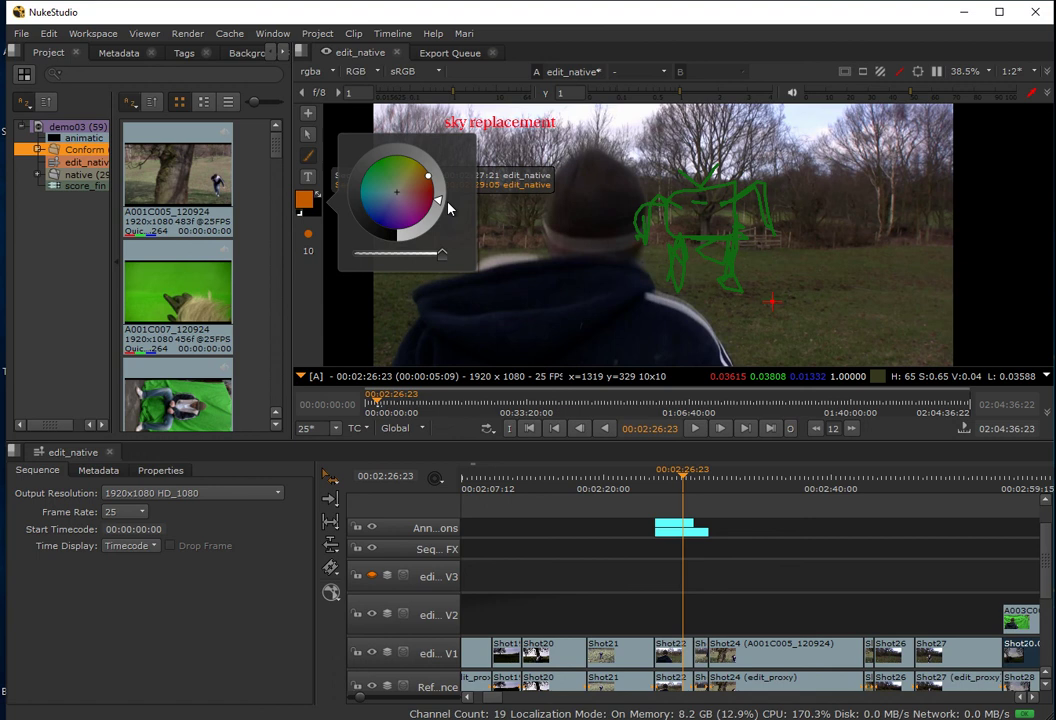
left_click_drag(448, 214, 447, 236)
mouse_move(309, 118)
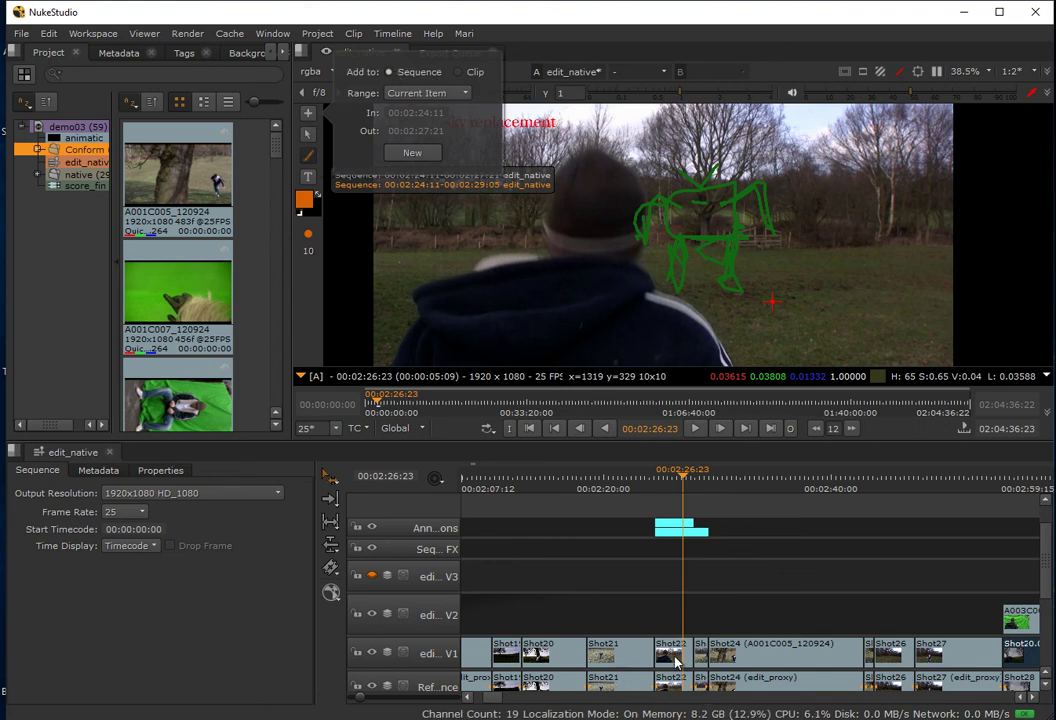
Create a third sequence annotation on Shot22 with a custom range from 00:02:26:22 to 00:02:27:21.
left_click(552, 540)
mouse_move(309, 114)
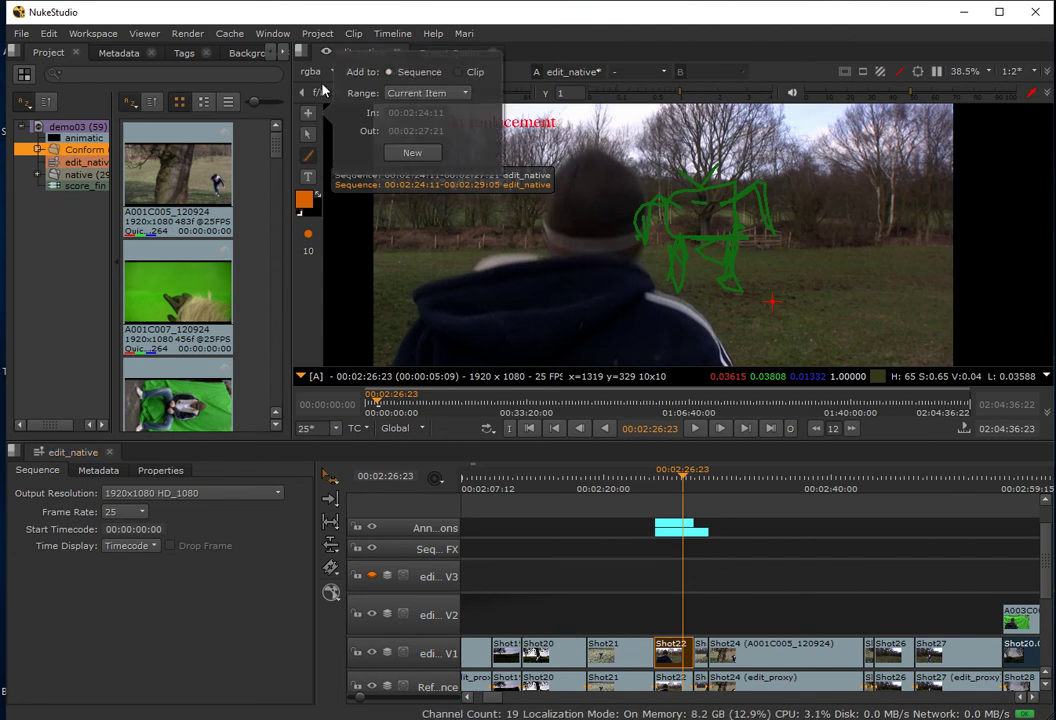
left_click(427, 95)
left_click(430, 152)
left_click(424, 114)
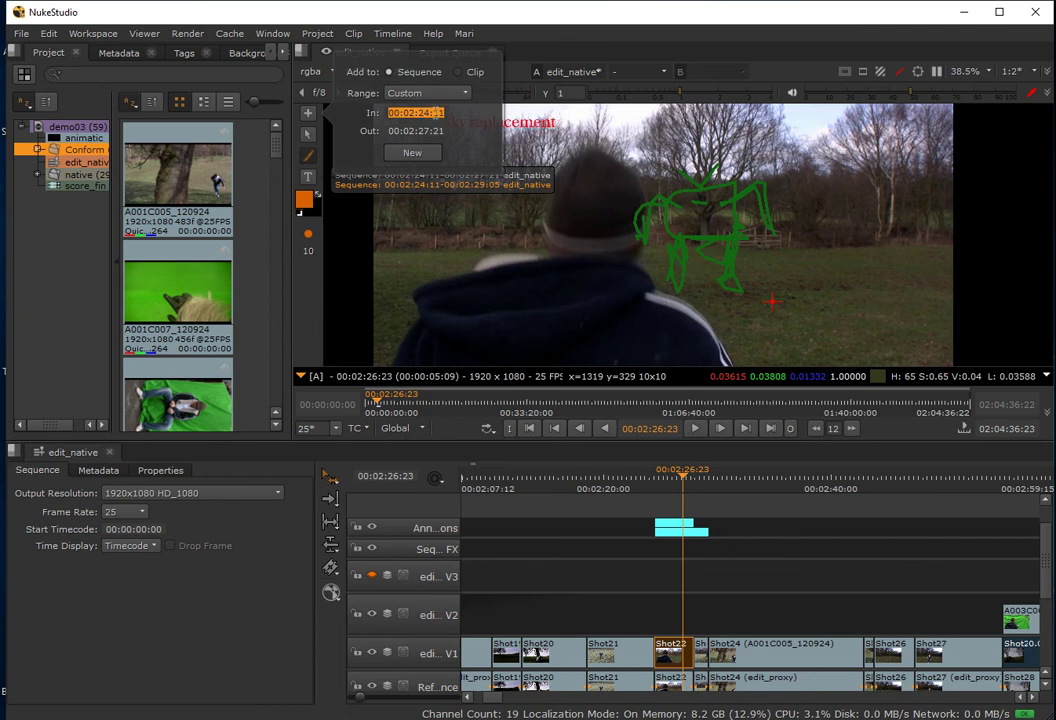
left_click(424, 114)
type("6:22")
left_click(412, 152)
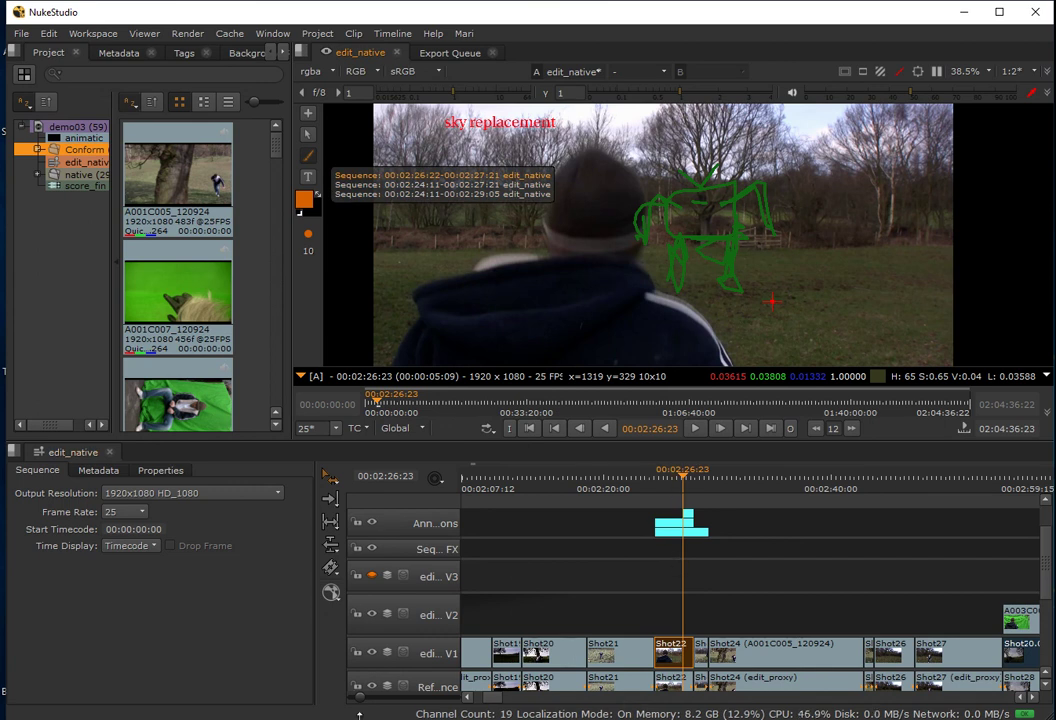
Paint an orange explosion scribble at the frame's lower right, then scrub to check it.
left_click_drag(360, 697, 370, 705)
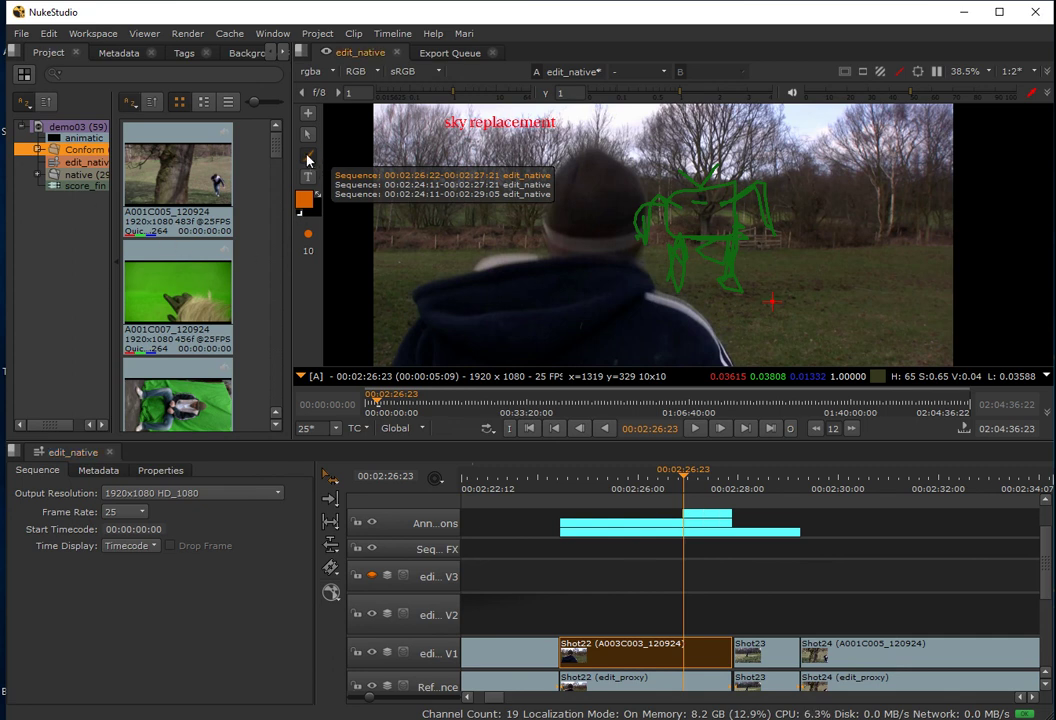
mouse_move(801, 311)
left_mouse_down()
mouse_move(901, 296)
mouse_move(931, 316)
mouse_move(928, 335)
mouse_move(742, 349)
mouse_move(773, 310)
mouse_move(869, 290)
mouse_move(902, 348)
mouse_move(933, 356)
mouse_move(776, 352)
mouse_move(841, 320)
mouse_move(919, 318)
mouse_move(923, 343)
mouse_move(769, 364)
mouse_move(772, 333)
mouse_move(876, 298)
mouse_move(898, 316)
mouse_move(805, 330)
left_mouse_up()
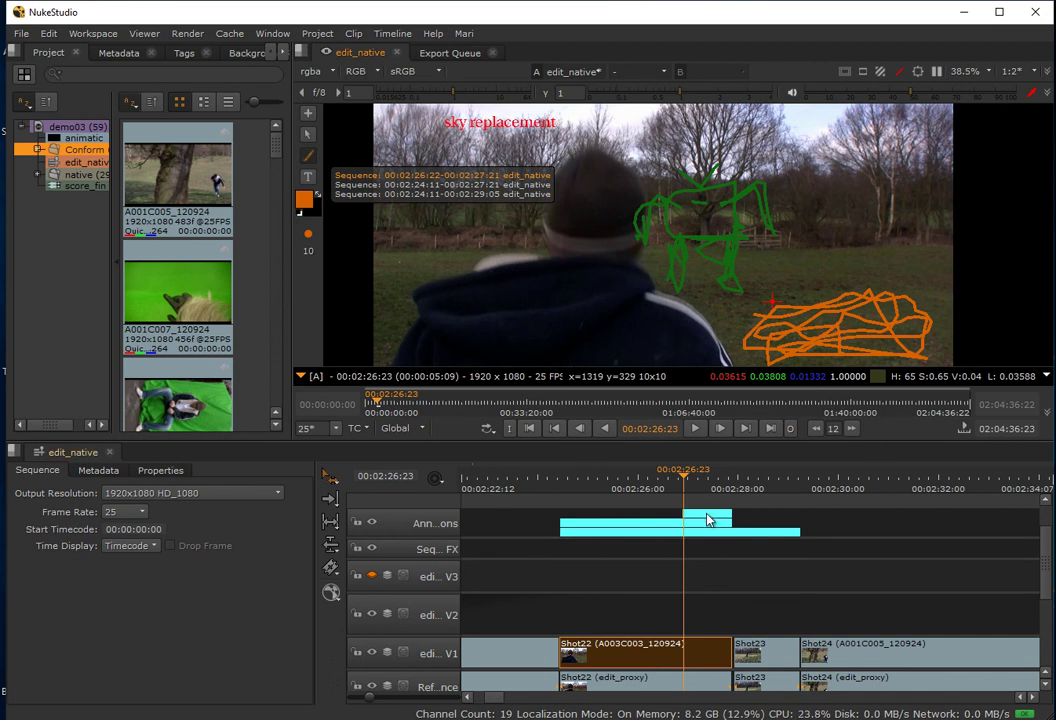
left_click(649, 483)
mouse_move(649, 483)
left_mouse_down()
mouse_move(742, 490)
mouse_move(686, 490)
mouse_move(735, 502)
left_mouse_up()
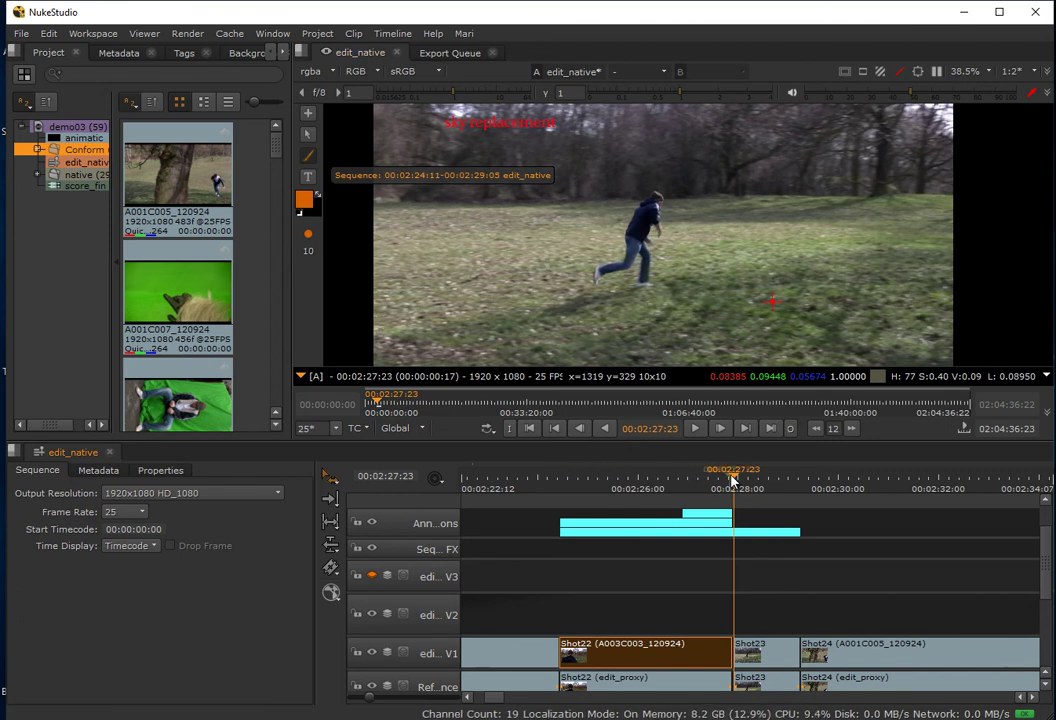
Lengthen the orange scribble annotation into Shot23 so it ends at 00:02:28:03.
left_click_drag(732, 481, 746, 483)
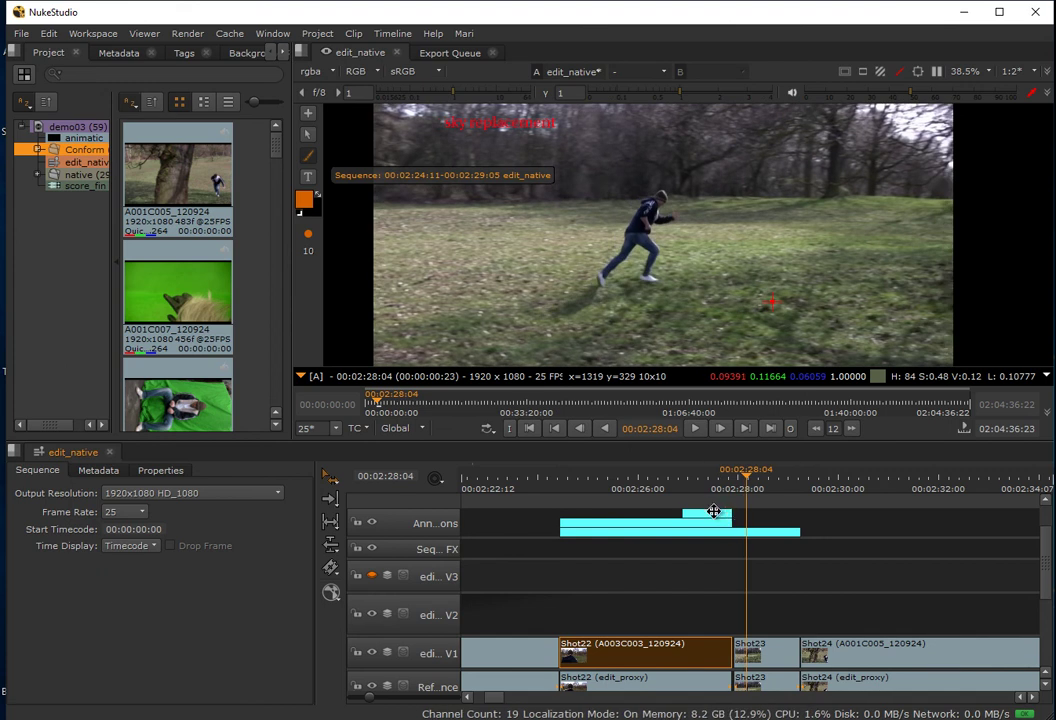
left_click(738, 517)
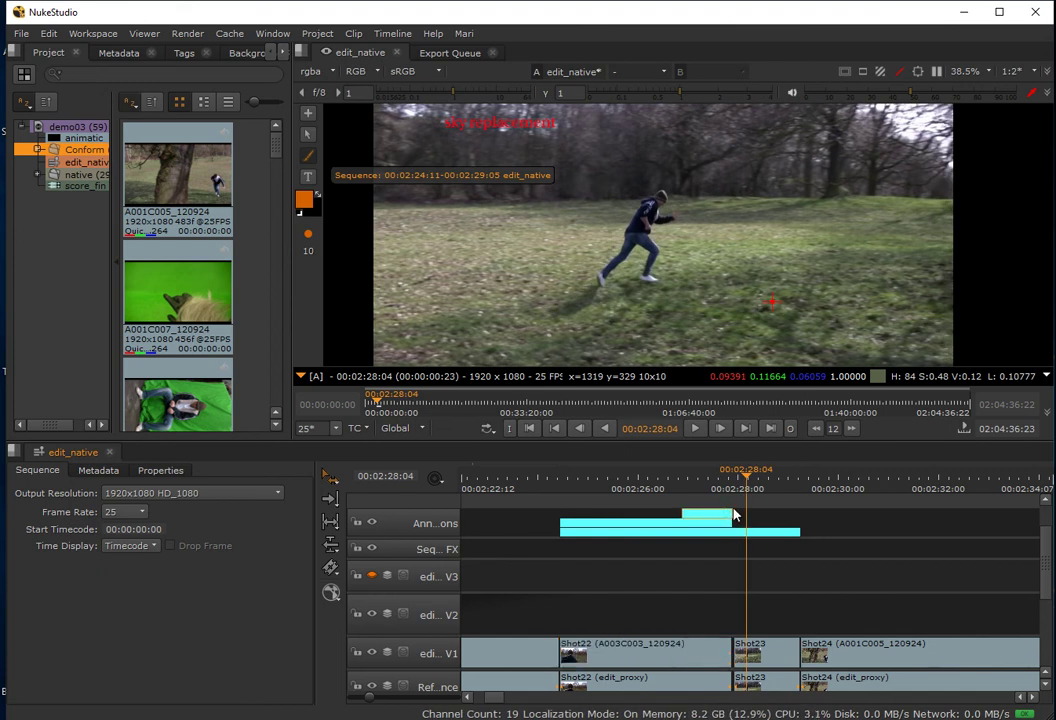
mouse_move(727, 511)
left_mouse_down()
mouse_move(741, 512)
mouse_move(727, 481)
mouse_move(750, 485)
mouse_move(732, 484)
left_mouse_up()
left_click(740, 480)
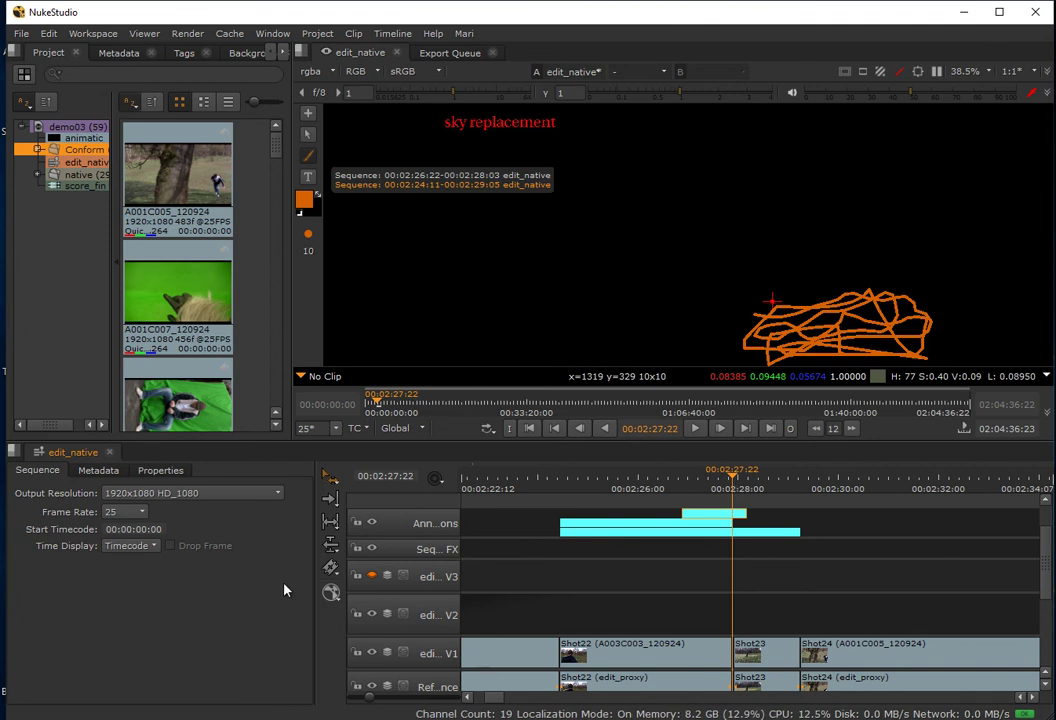
Cut the scribble annotation clip at 00:02:27:22 with the Razor tool.
left_click_drag(330, 567, 364, 566)
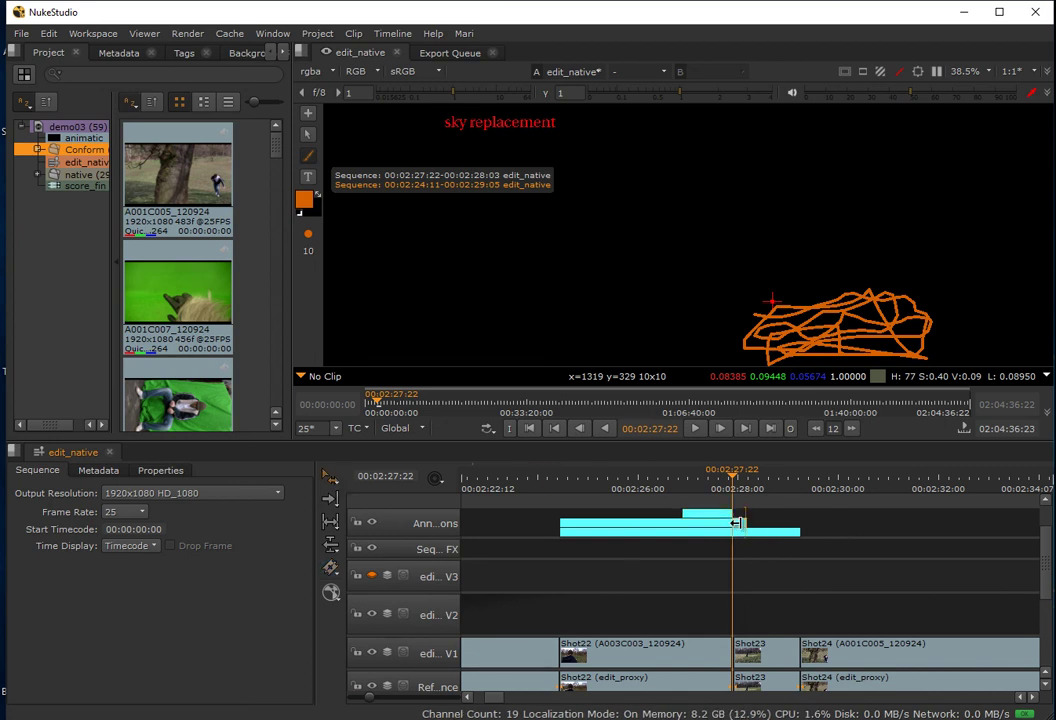
left_click_drag(738, 523, 740, 514)
left_click(737, 478)
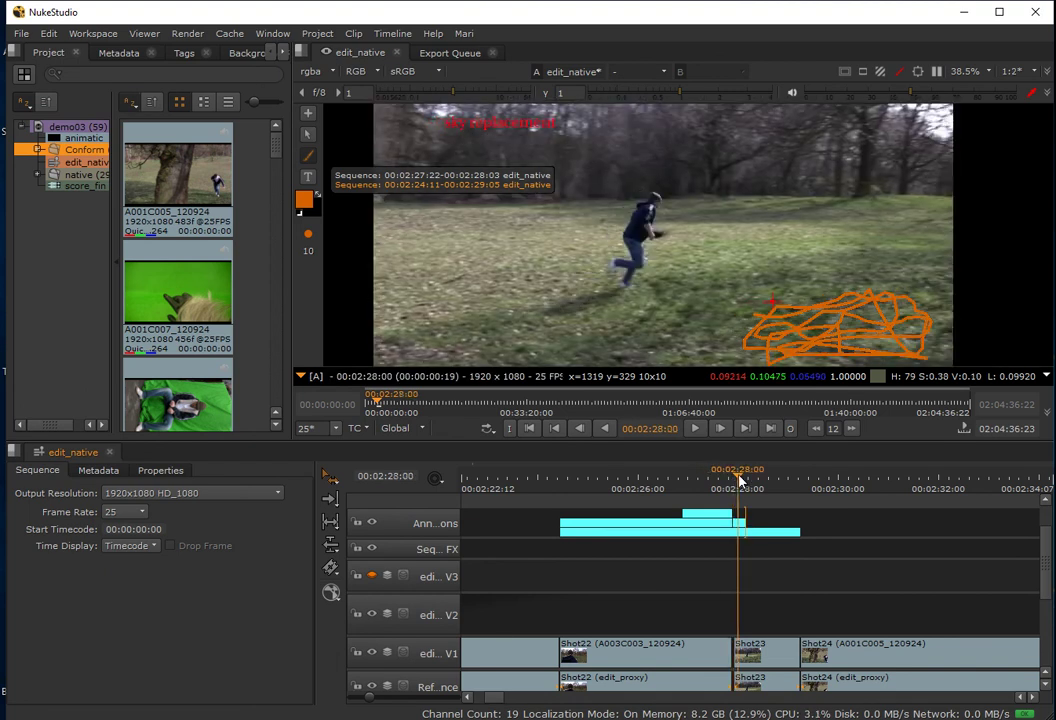
Move the orange scribble from the lower right to the lower left of Shot23's frame.
left_click_drag(738, 519, 739, 518)
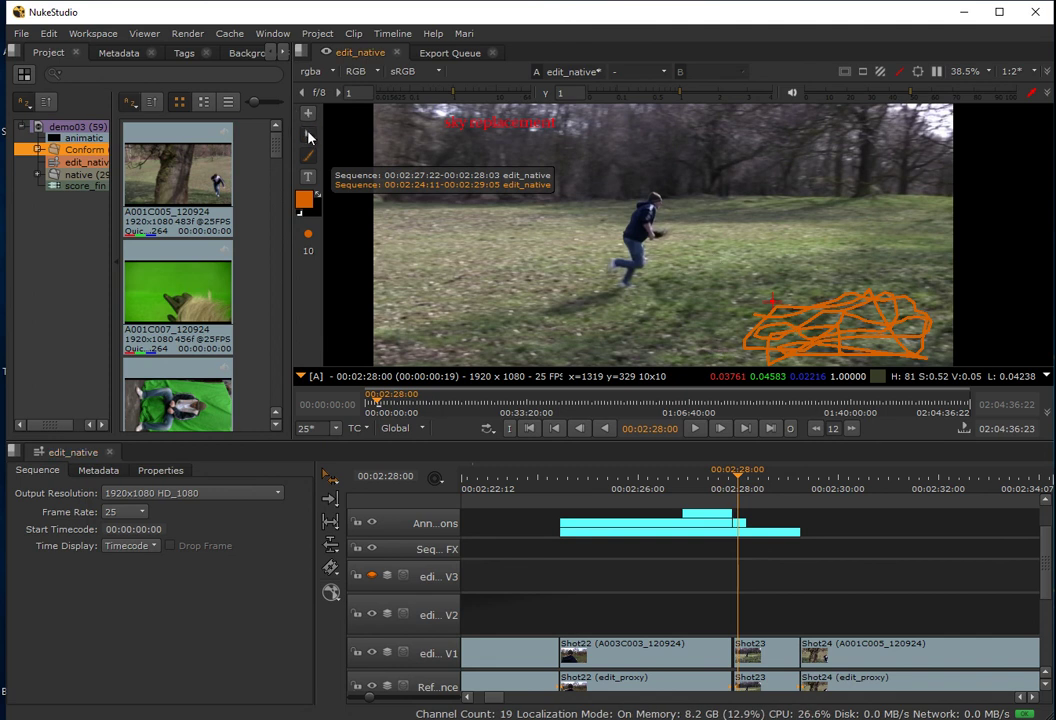
left_click(308, 134)
mouse_move(846, 345)
left_mouse_down()
mouse_move(495, 320)
mouse_move(433, 335)
left_mouse_up()
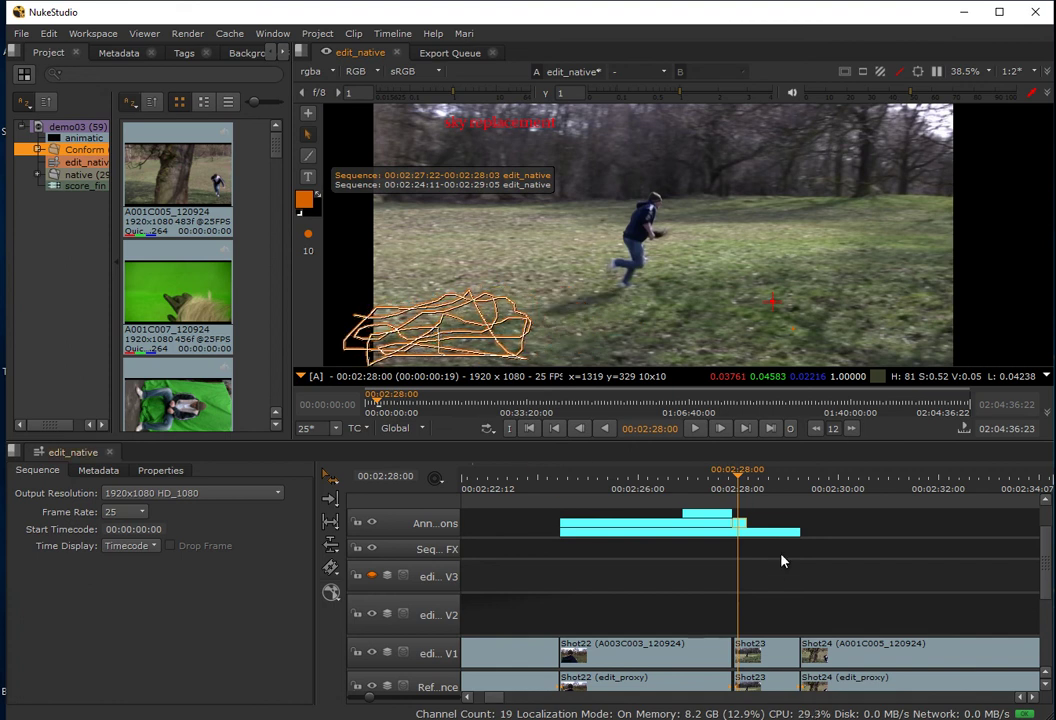
mouse_move(740, 484)
left_mouse_down()
mouse_move(702, 484)
mouse_move(757, 487)
mouse_move(724, 487)
mouse_move(740, 487)
left_mouse_up()
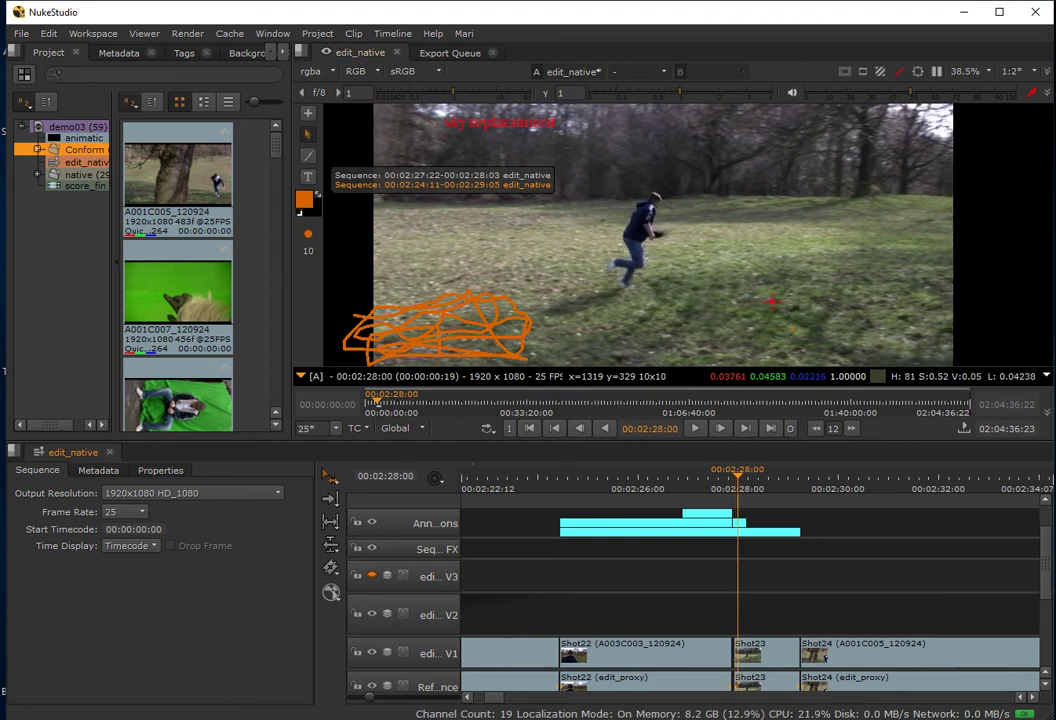
left_click(715, 479)
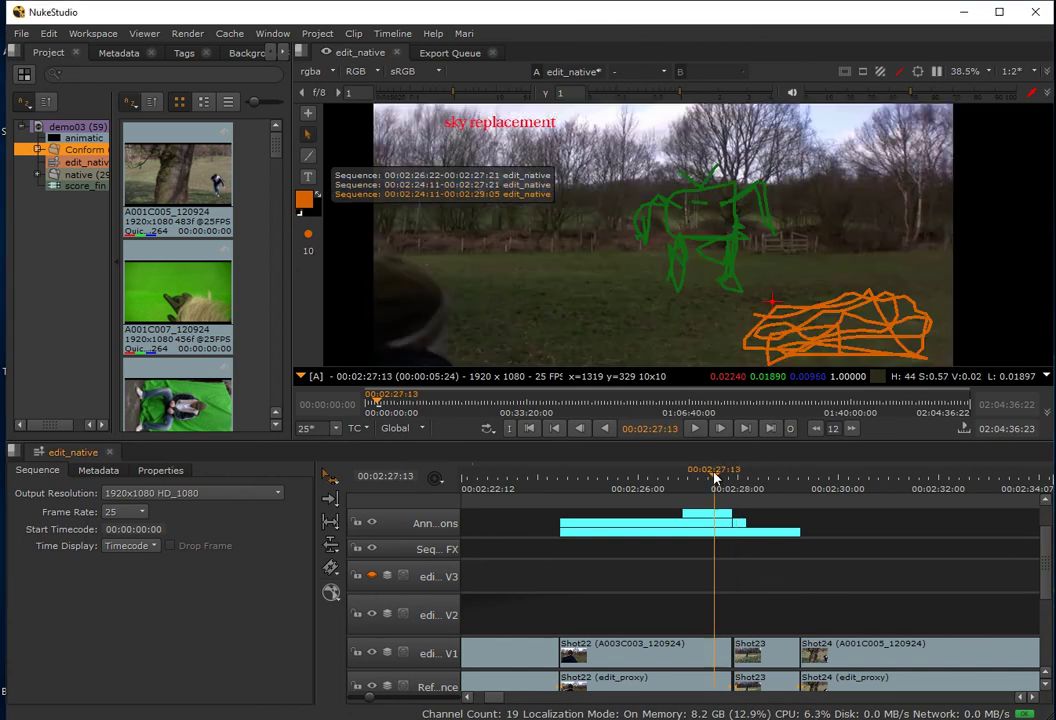
left_click_drag(715, 479, 686, 479)
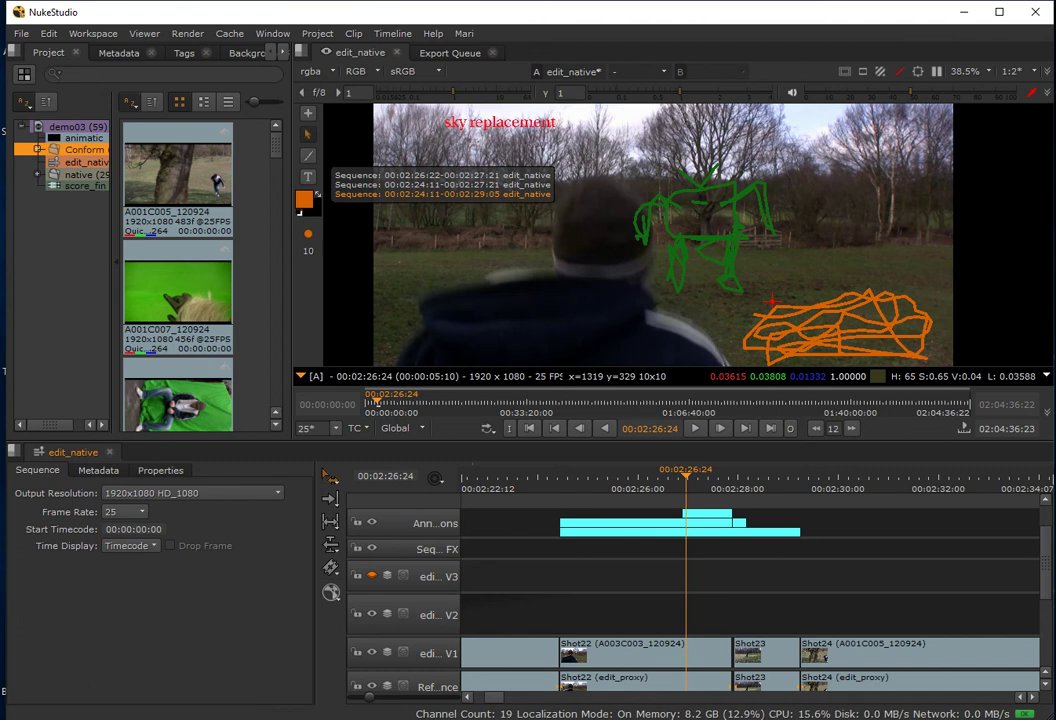